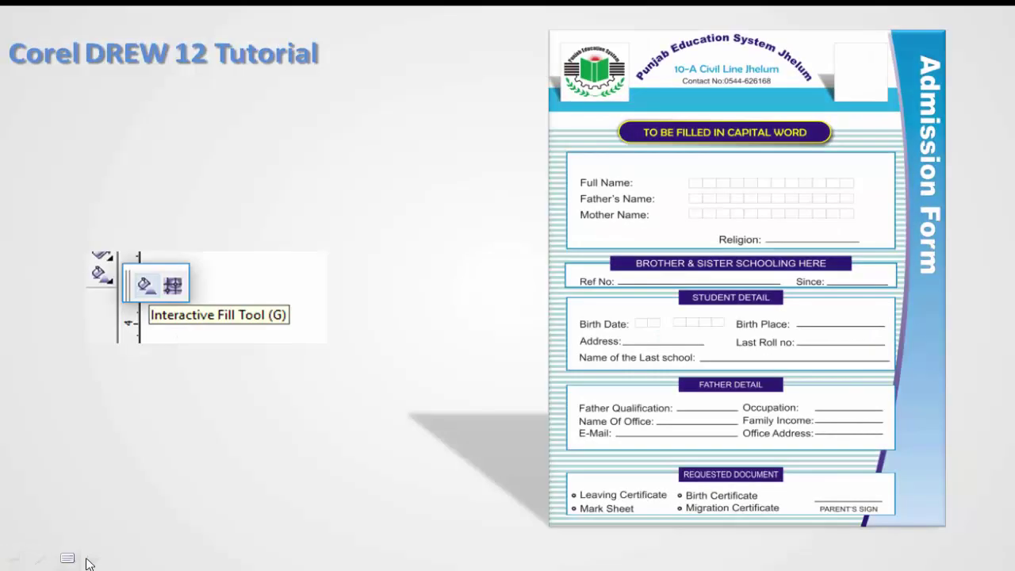
# Advance the intro slideshow to the finished admission-form preview slide.
pyautogui.click(92, 559)
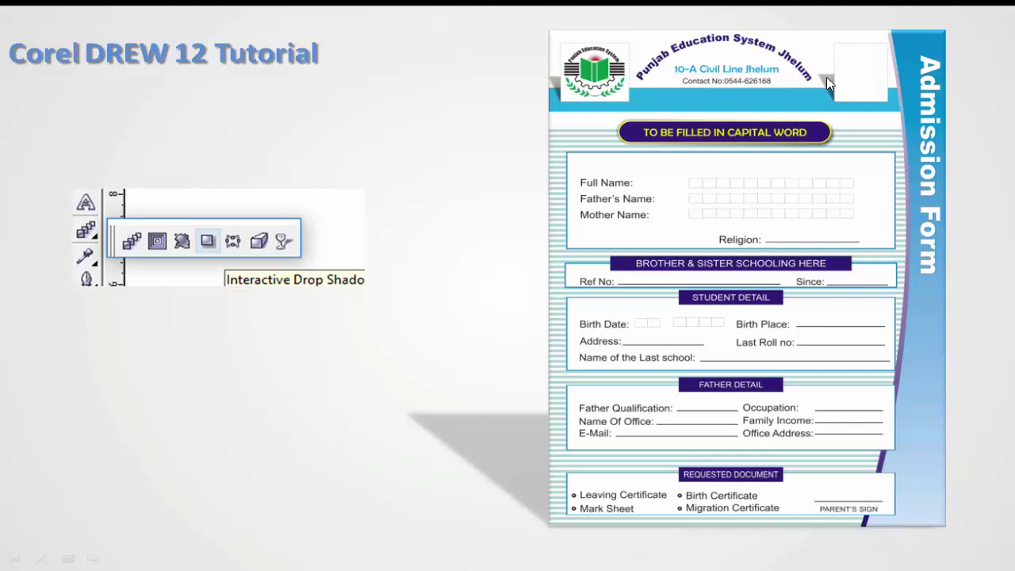
# Finish the Shape Tool and Arrange > Shaping slides to reach adm.CDR in CorelDRAW.
pyautogui.click(206, 246)
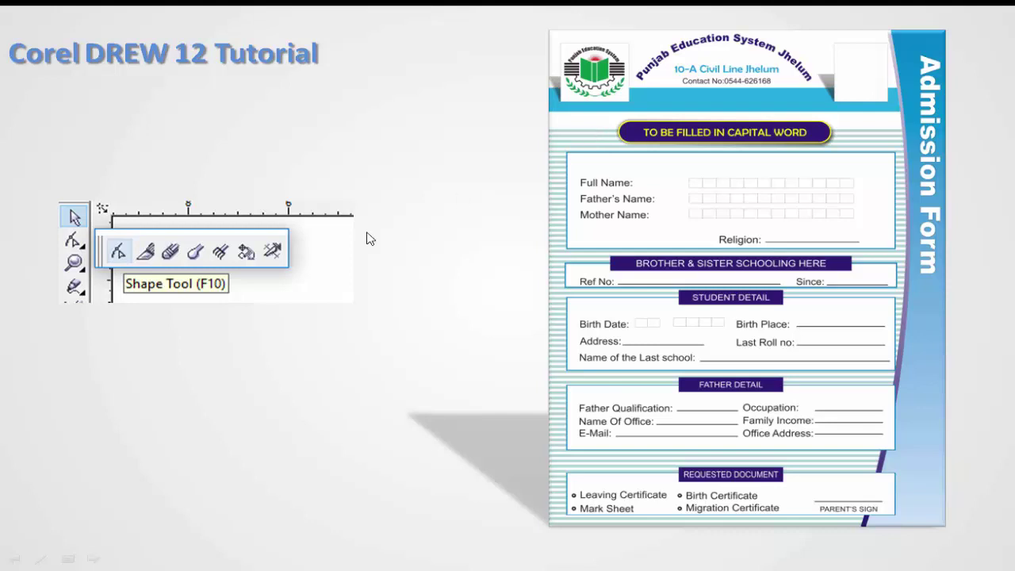
pyautogui.click(93, 557)
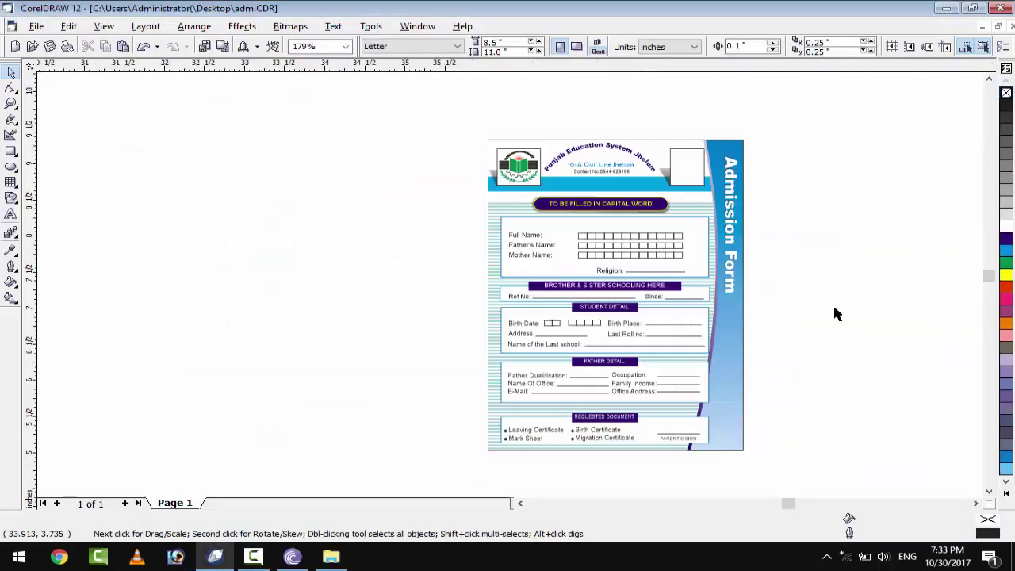
# Draw a form-sized rectangle over the form and move it to the left side.
pyautogui.click(11, 104)
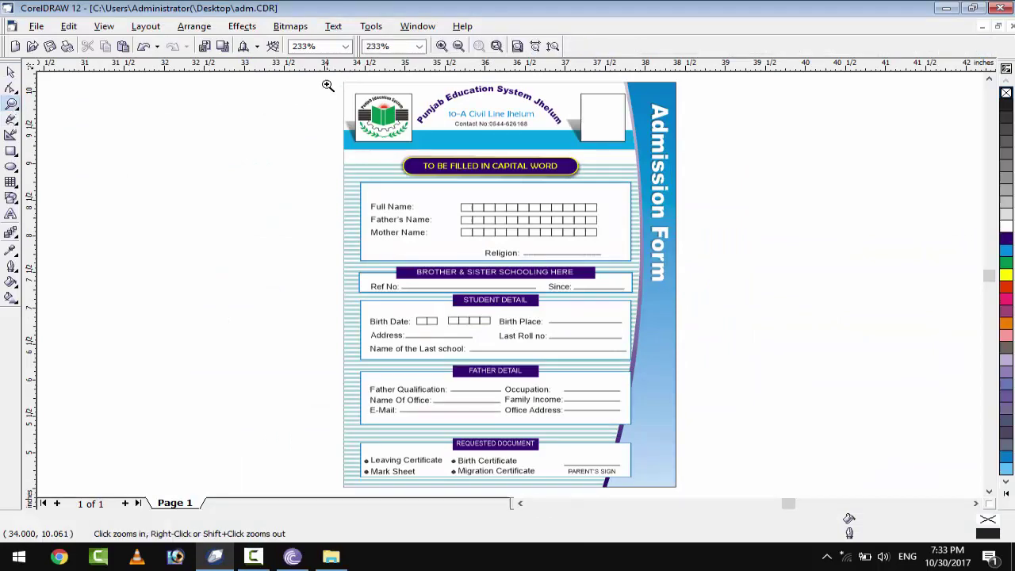
pyautogui.click(702, 272)
pyautogui.rightClick(703, 272)
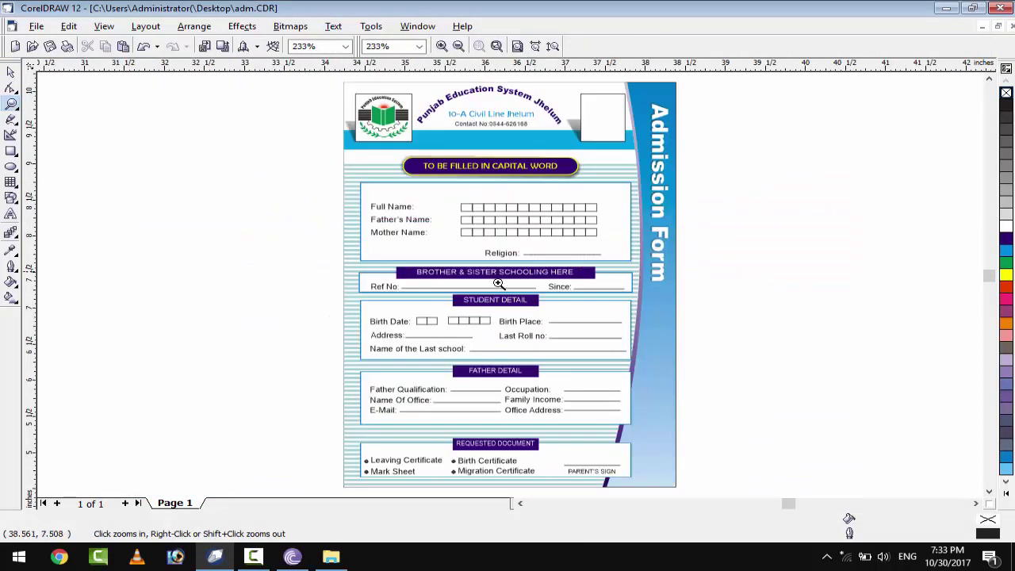
pyautogui.scroll(1, 707, 478)
pyautogui.scroll(1, 707, 478)
pyautogui.scroll(-2, 707, 478)
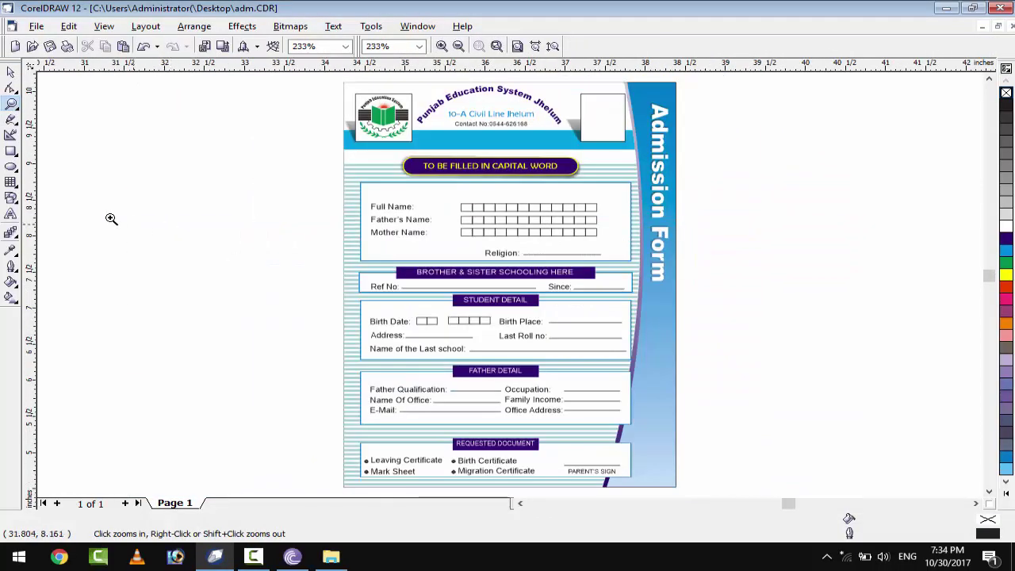
pyautogui.click(11, 151)
pyautogui.moveTo(344, 82); pyautogui.dragTo(680, 441)
pyautogui.press('space')
pyautogui.moveTo(654, 370); pyautogui.dragTo(268, 370)
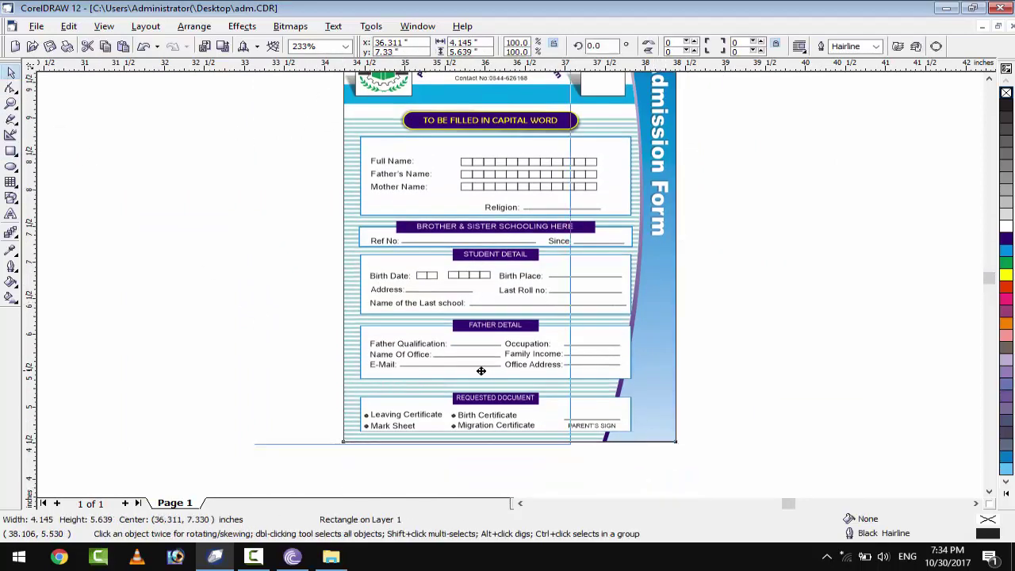
pyautogui.hotkey('shift', 'F2')
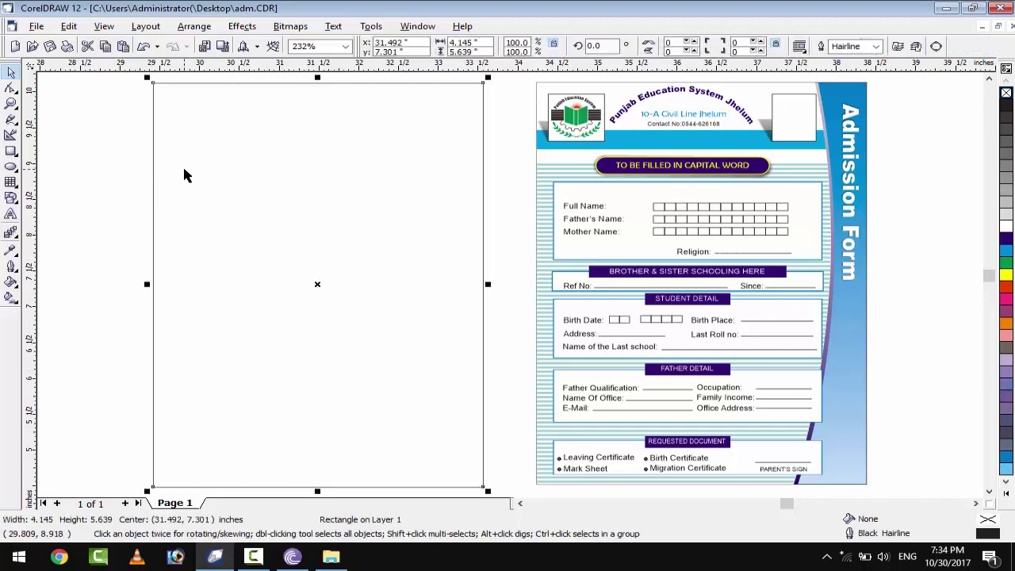
# Trim the rectangle with a tall ellipse to curve its right edge, then delete the ellipse.
pyautogui.click(10, 166)
pyautogui.scroll(-2, 270, 294)
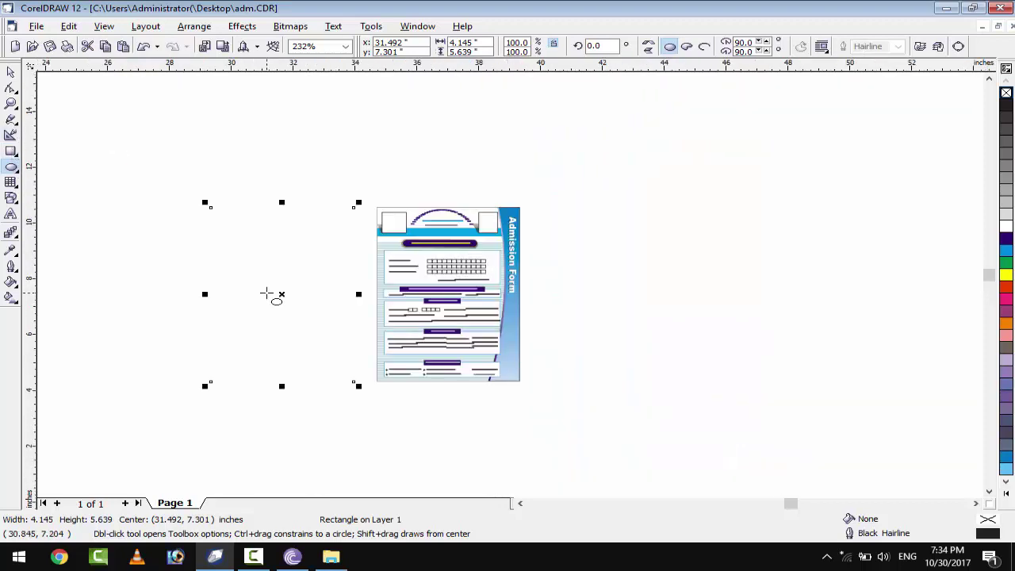
pyautogui.moveTo(127, 85); pyautogui.dragTo(315, 435)
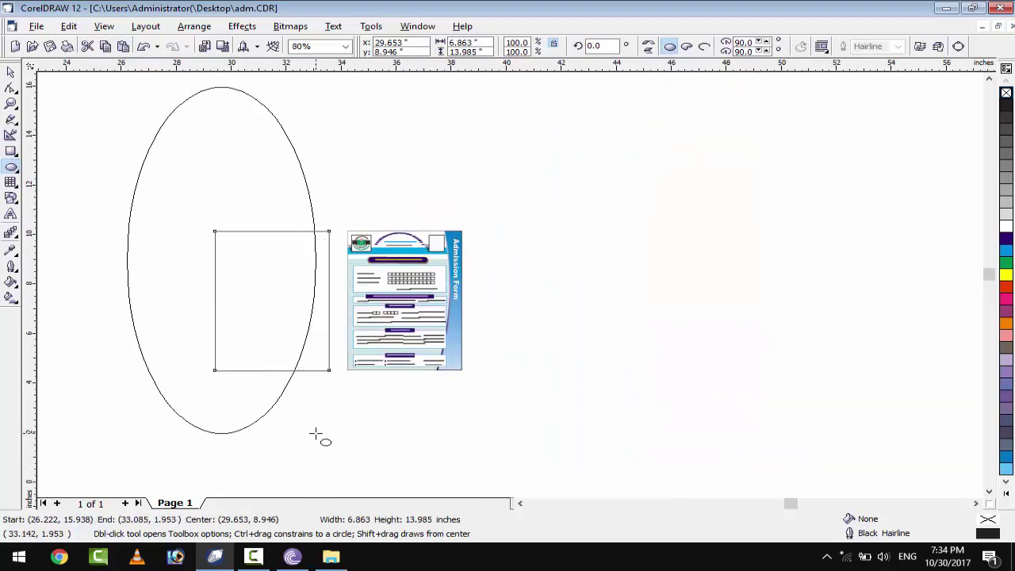
pyautogui.moveTo(222, 434)
pyautogui.mouseDown()
pyautogui.moveTo(250, 491)
pyautogui.moveTo(251, 388)
pyautogui.mouseUp()
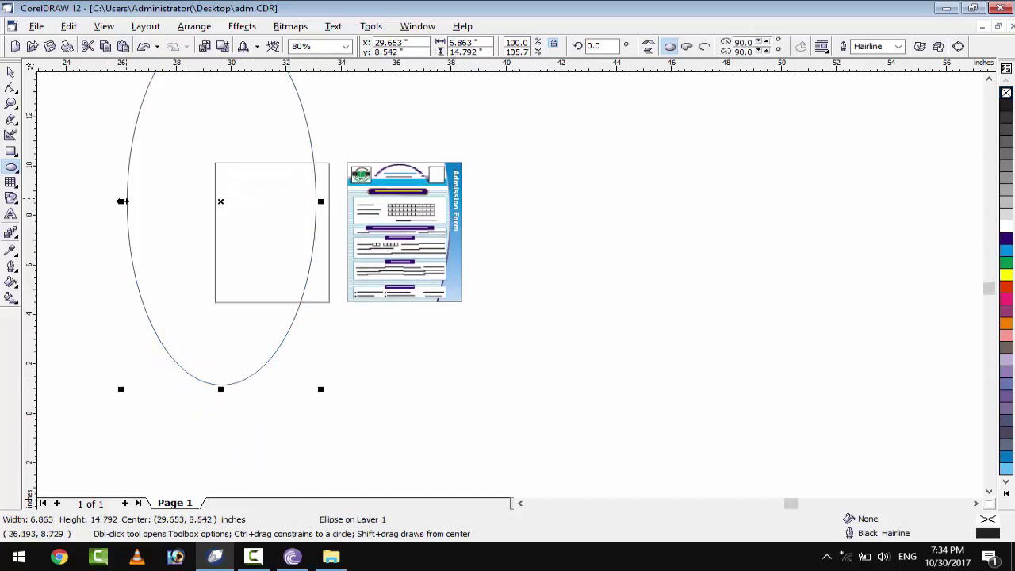
pyautogui.moveTo(120, 201); pyautogui.dragTo(111, 202)
pyautogui.press('space')
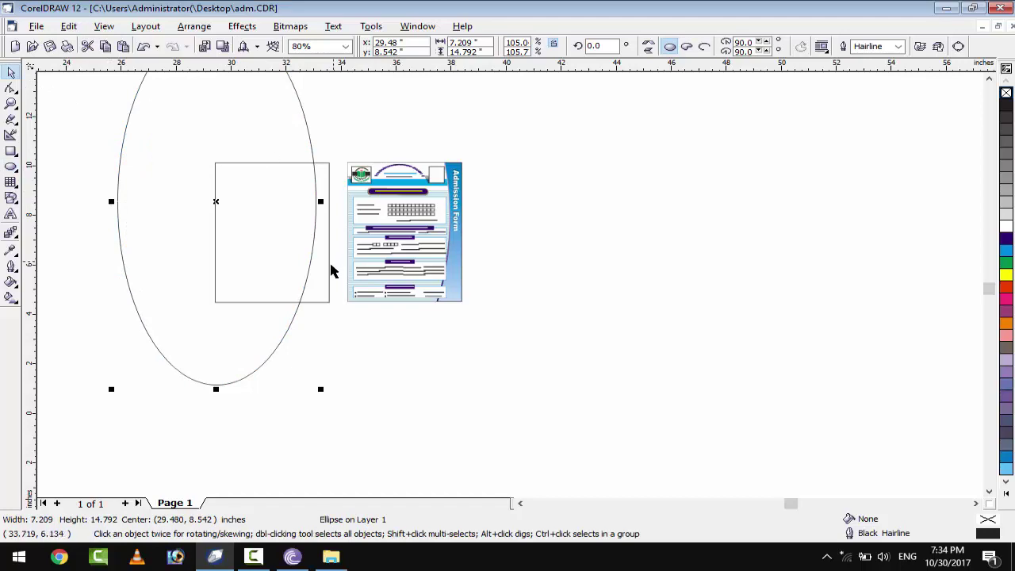
pyautogui.keyDown('shift'); pyautogui.click(329, 273); pyautogui.keyUp('shift')
pyautogui.click(780, 48)
pyautogui.press('Delete')
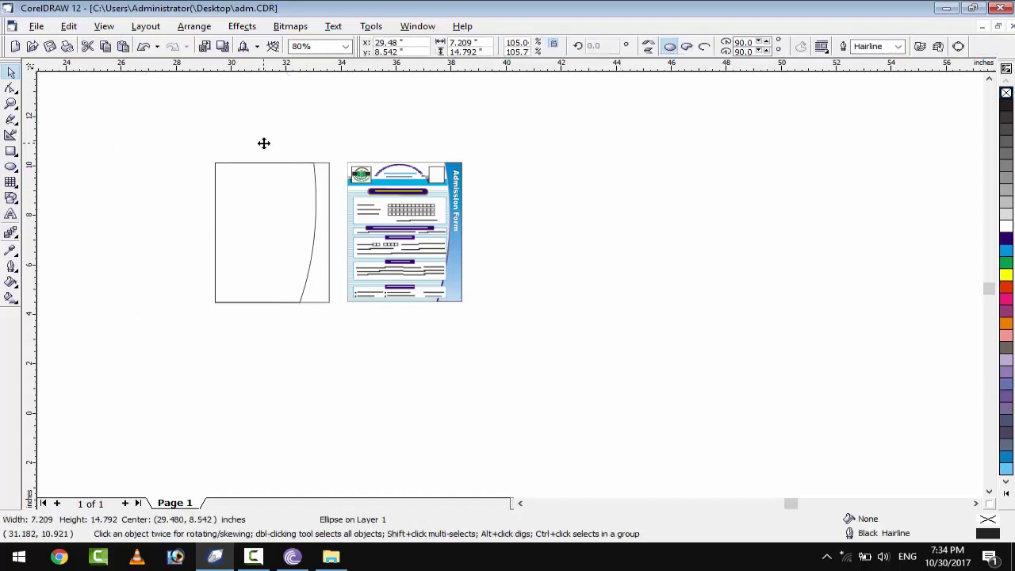
# Make a narrower copy of the curved-edged shape.
pyautogui.press('F4')
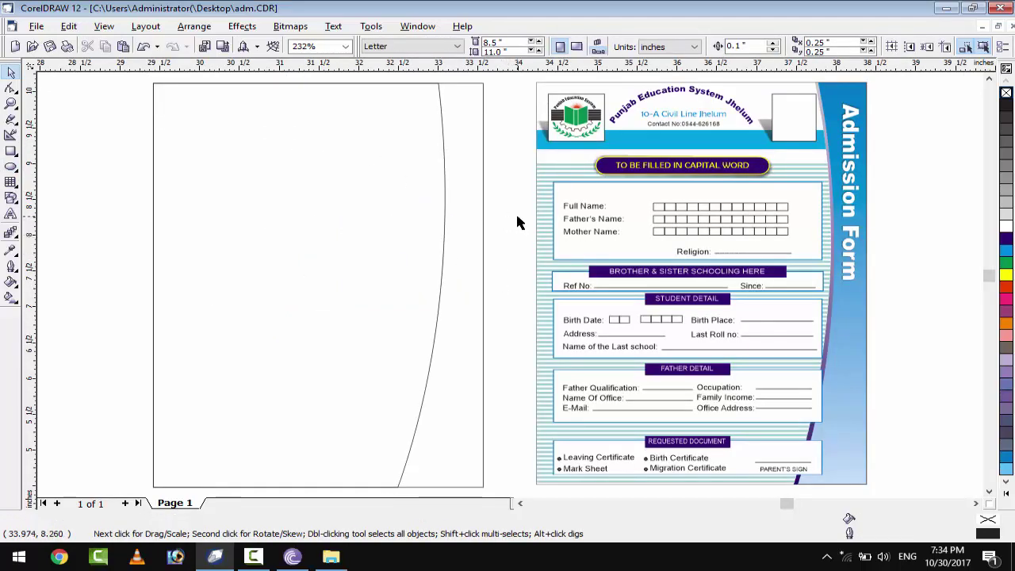
pyautogui.click(446, 253)
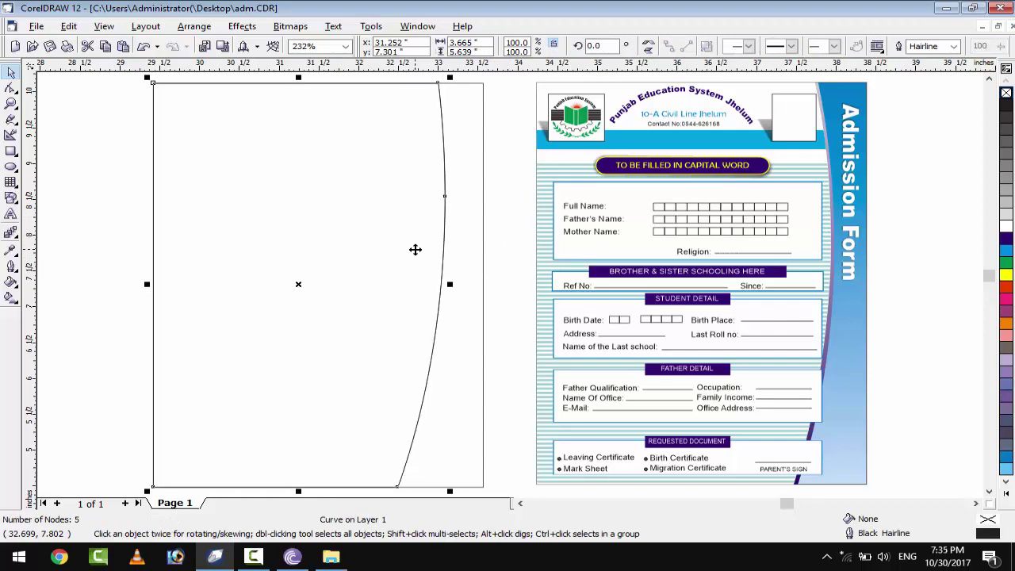
pyautogui.moveTo(450, 284); pyautogui.dragTo(333, 282)
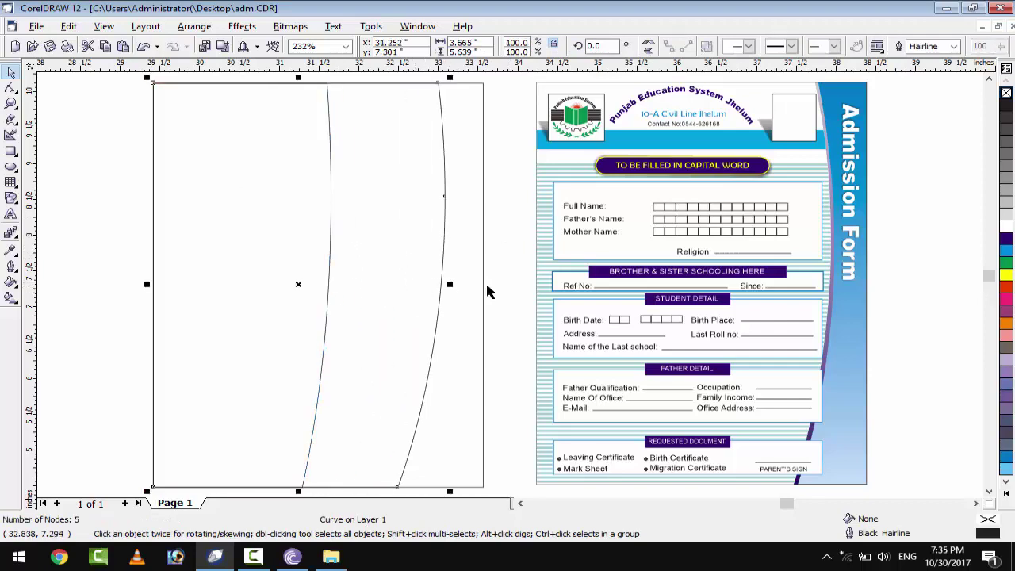
# Give the full rectangle a vertical blue-to-white linear fountain fill.
pyautogui.click(153, 375)
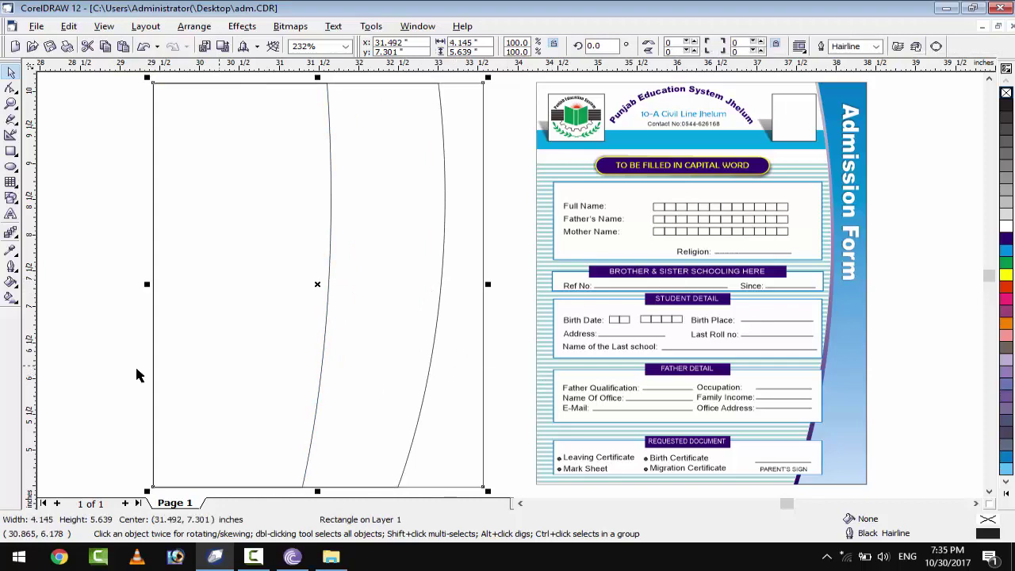
pyautogui.click(10, 298)
pyautogui.moveTo(441, 457); pyautogui.dragTo(459, 128)
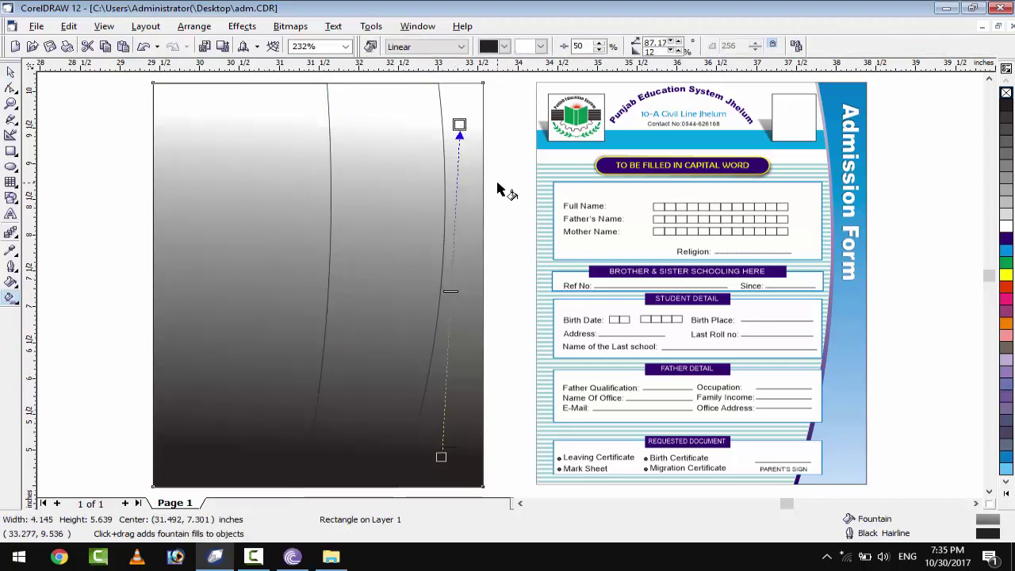
pyautogui.click(504, 46)
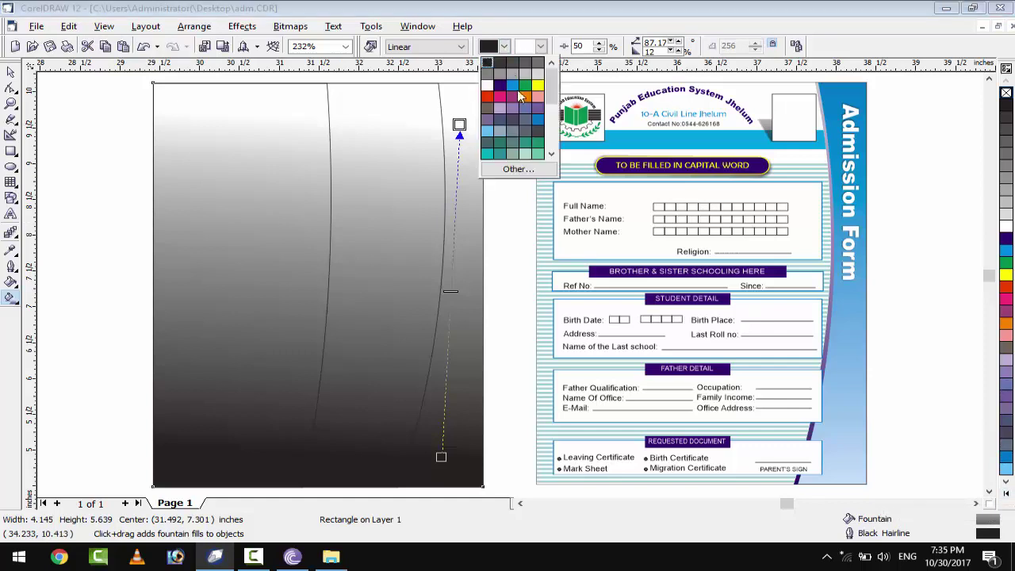
pyautogui.click(492, 152)
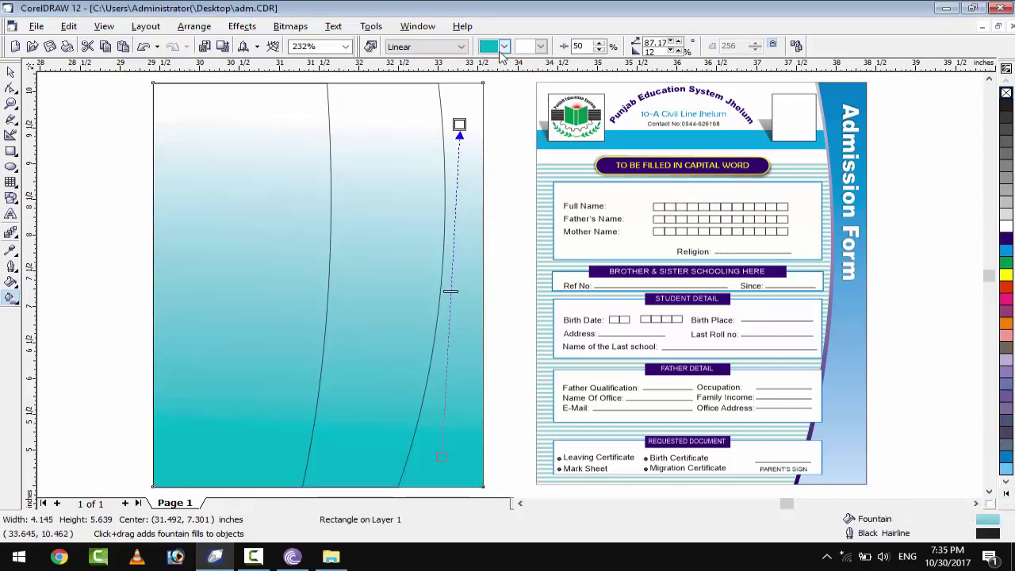
pyautogui.click(504, 46)
pyautogui.click(540, 118)
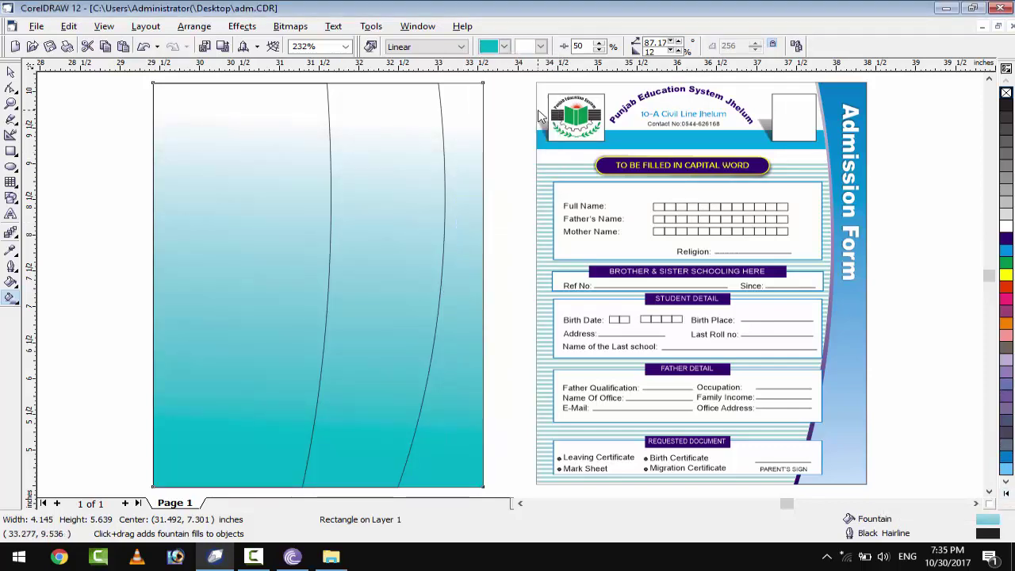
pyautogui.moveTo(465, 102); pyautogui.dragTo(456, 435)
pyautogui.press('space')
# Fill the curved panel with a purple-to-light-grey vertical fountain fill.
pyautogui.click(348, 284)
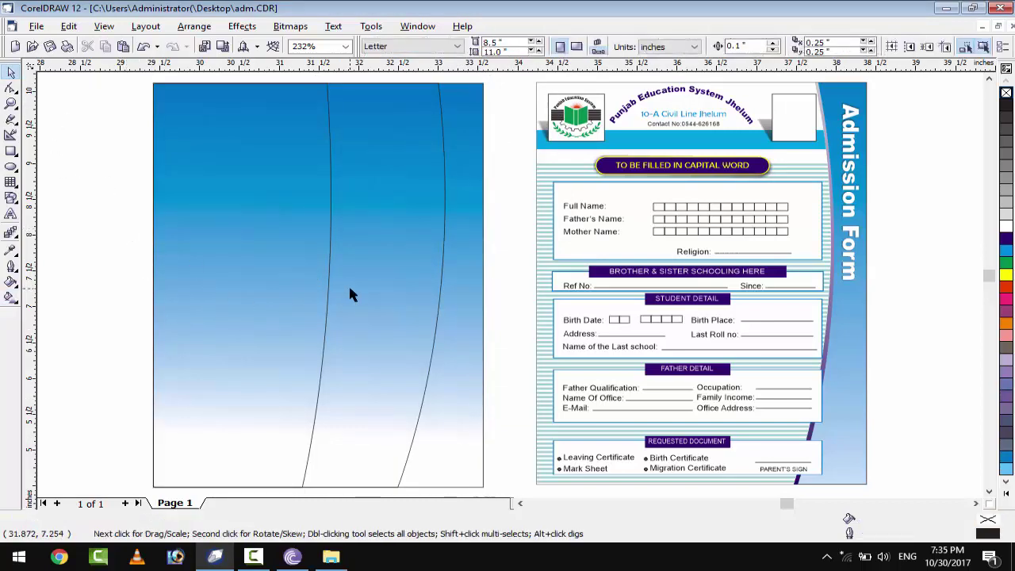
pyautogui.click(357, 287)
pyautogui.click(11, 298)
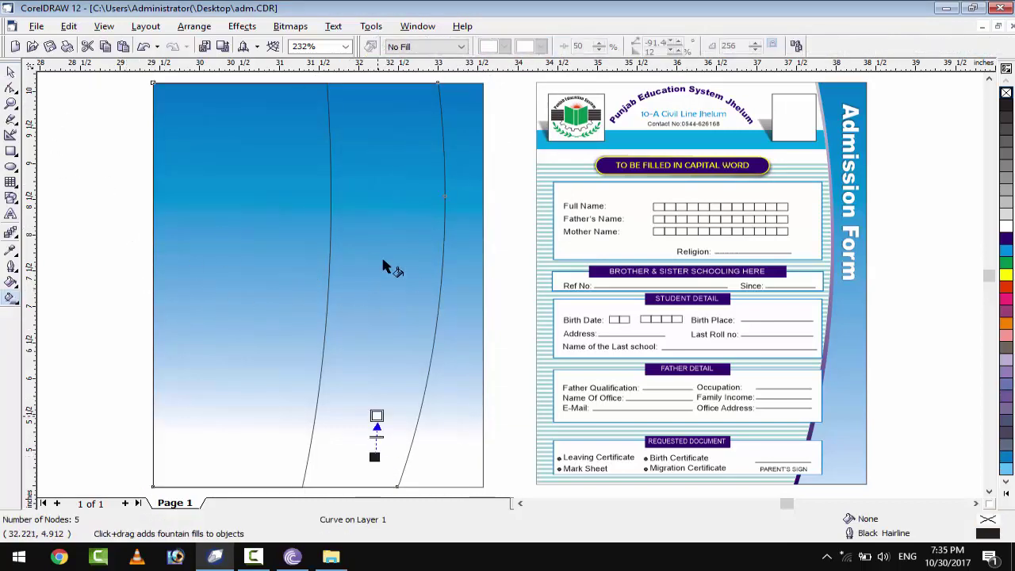
pyautogui.moveTo(374, 457); pyautogui.dragTo(390, 186)
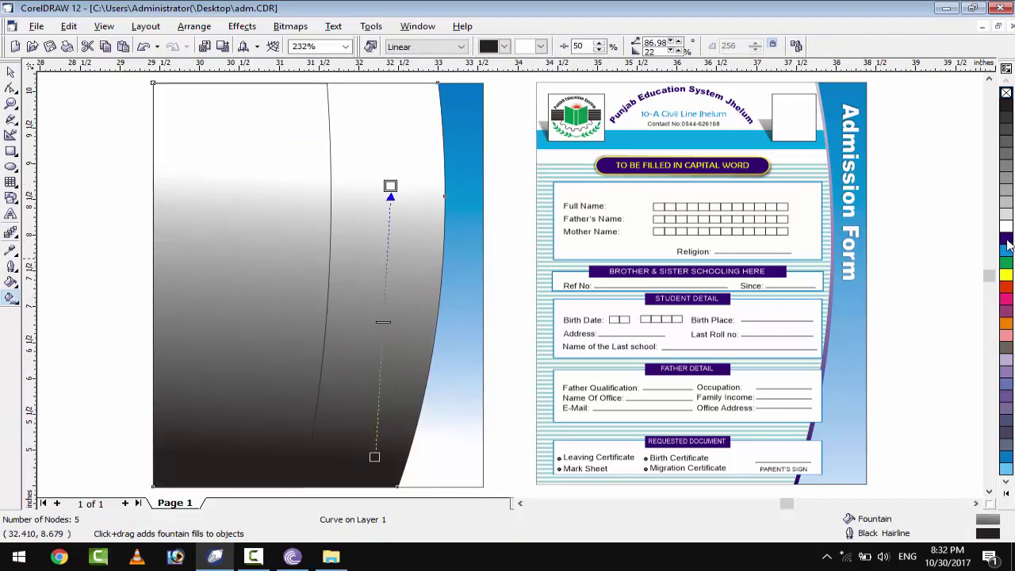
pyautogui.moveTo(377, 201); pyautogui.dragTo(388, 190)
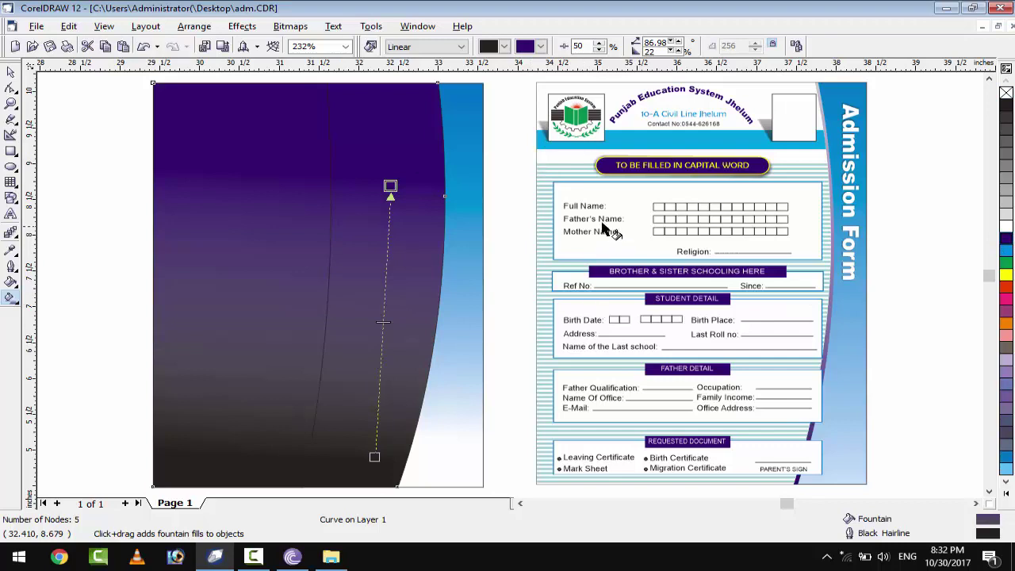
pyautogui.click(540, 46)
pyautogui.click(523, 53)
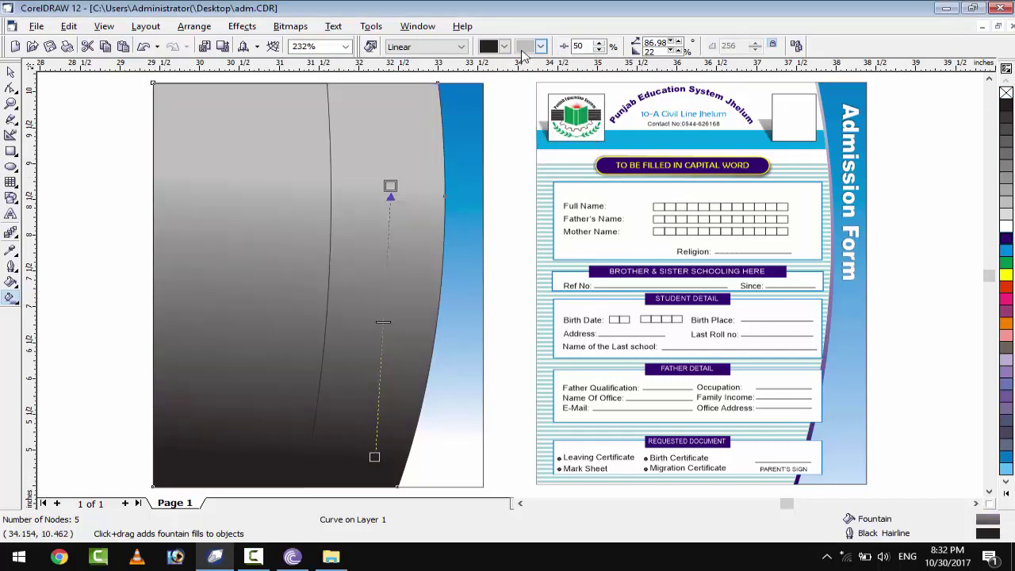
pyautogui.click(504, 46)
pyautogui.click(501, 87)
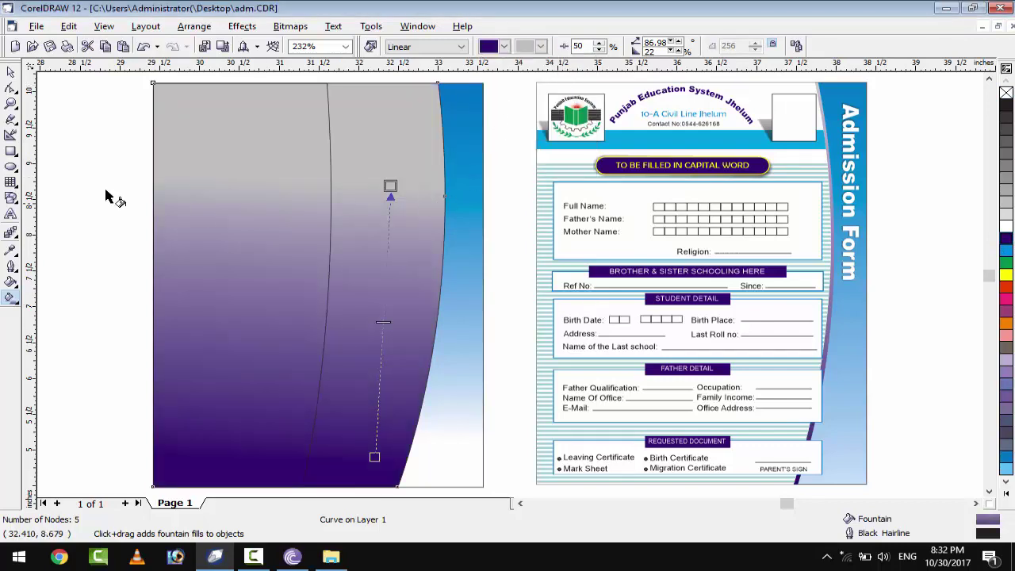
pyautogui.press('space')
# Widen the purple curve, fill the top curve white, and remove the purple panel's outline.
pyautogui.moveTo(337, 288); pyautogui.dragTo(446, 286)
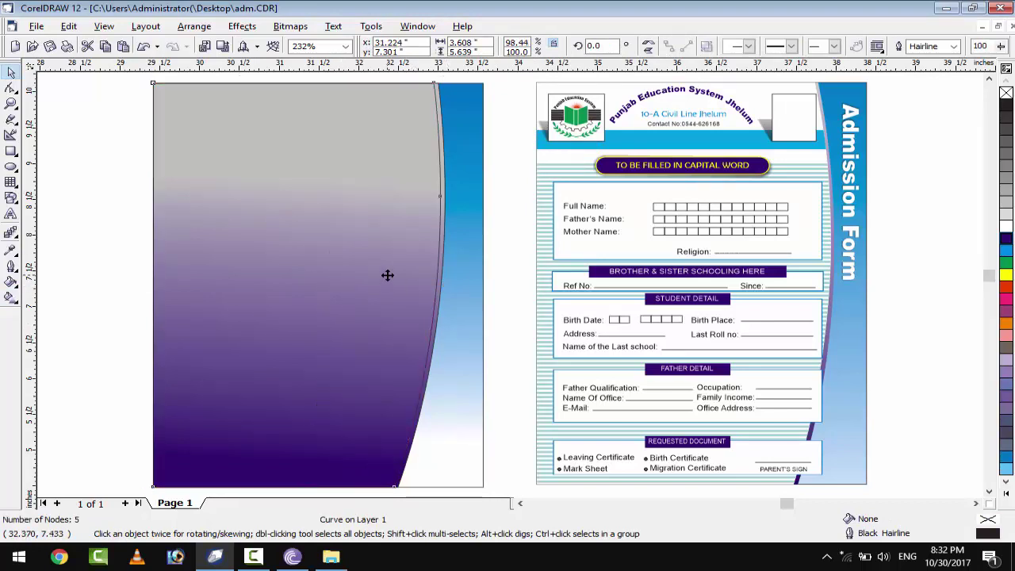
pyautogui.click(1004, 230)
pyautogui.scroll(-1, 496, 269)
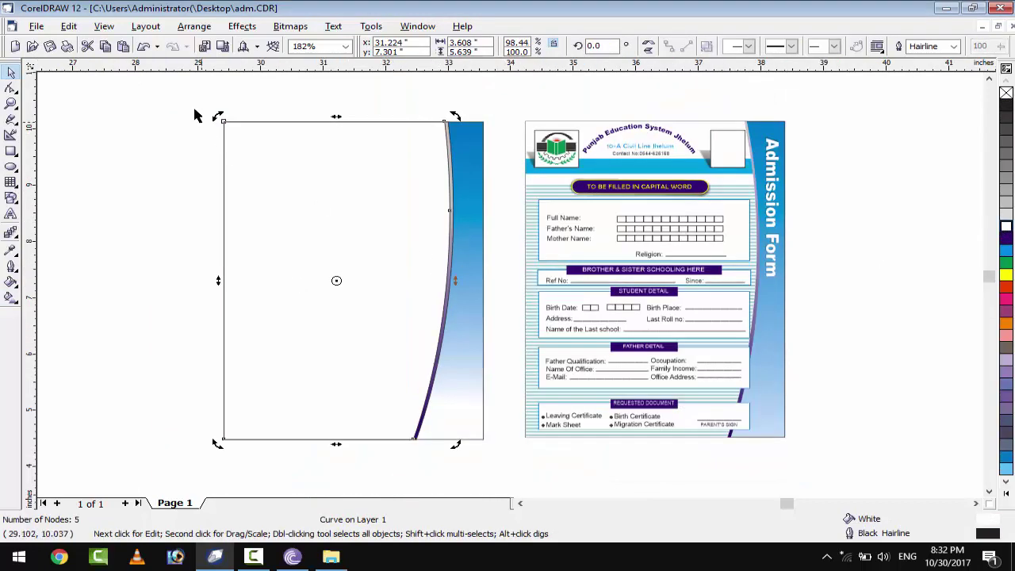
pyautogui.click(198, 114)
pyautogui.click(444, 150)
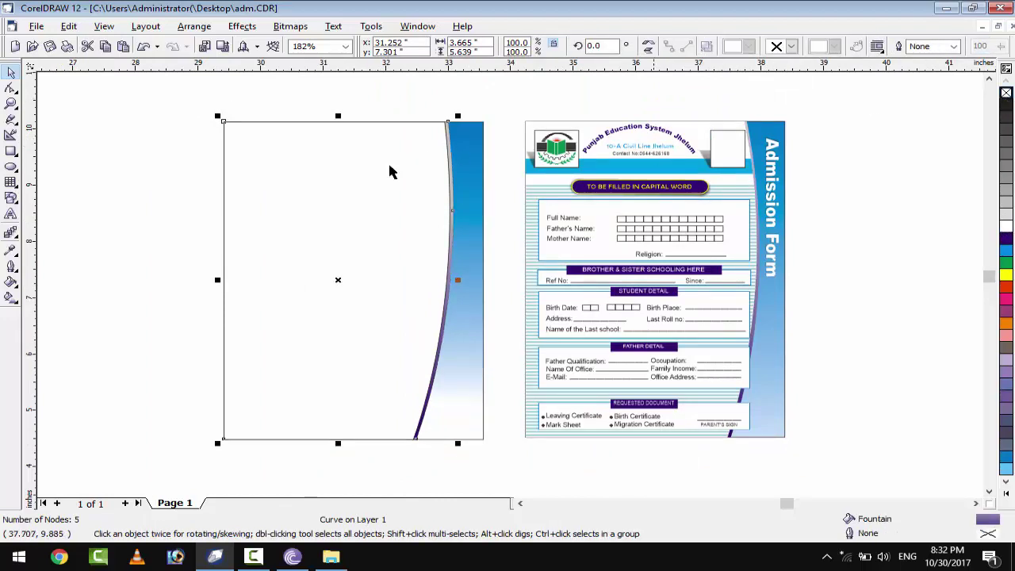
pyautogui.click(163, 182)
pyautogui.scroll(1, 392, 295)
# Draw a thin wide Ice Blue strip without outline below the top rectangle.
pyautogui.scroll(2, 129, 174)
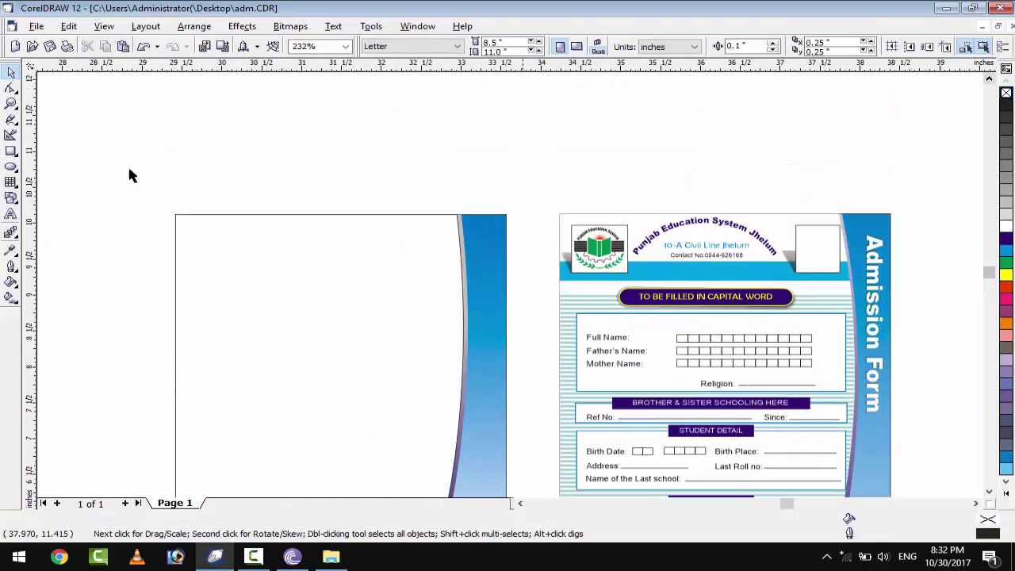
pyautogui.press('F6')
pyautogui.moveTo(169, 256); pyautogui.dragTo(496, 270)
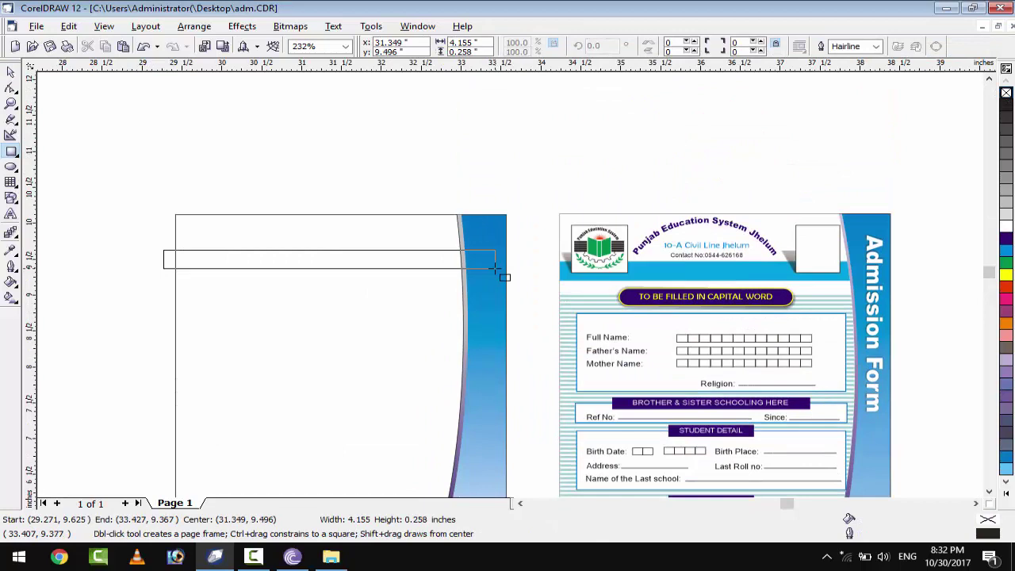
pyautogui.moveTo(326, 258); pyautogui.dragTo(331, 311)
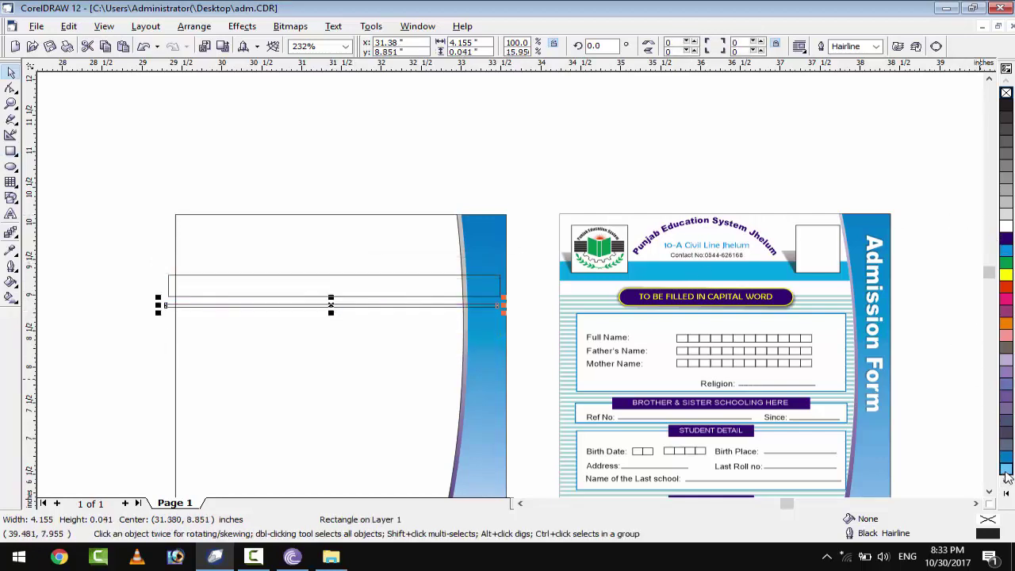
pyautogui.click(1005, 469)
pyautogui.rightClick(1005, 93)
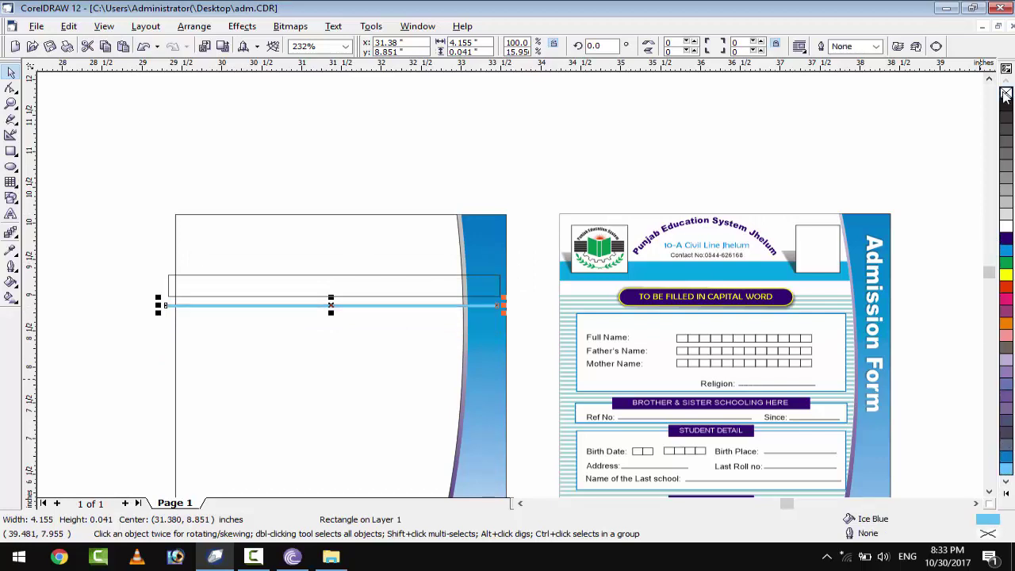
# Fill the top rectangle Cyan and remove its outline.
pyautogui.click(426, 276)
pyautogui.click(1005, 460)
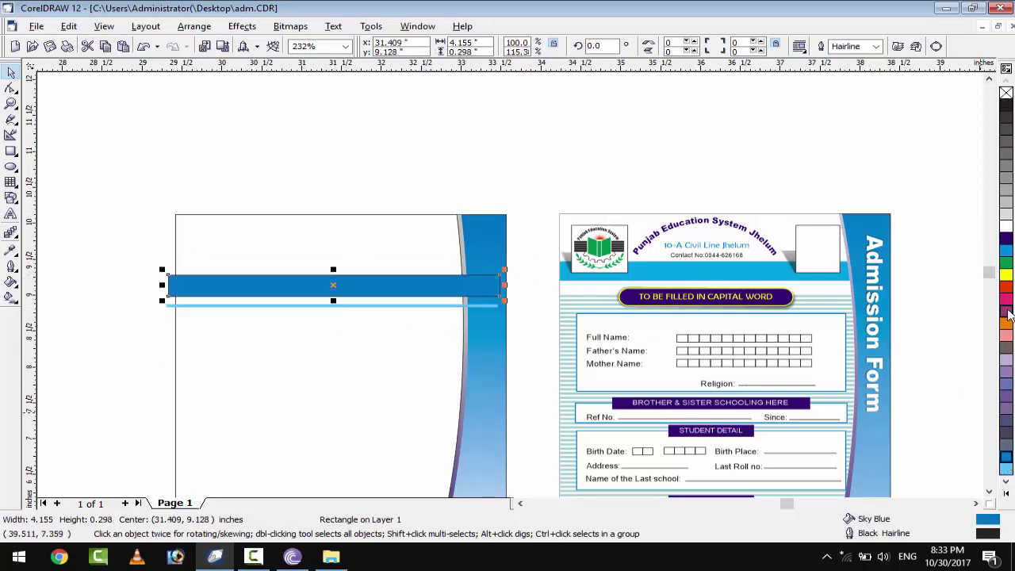
pyautogui.click(1005, 258)
pyautogui.rightClick(1006, 93)
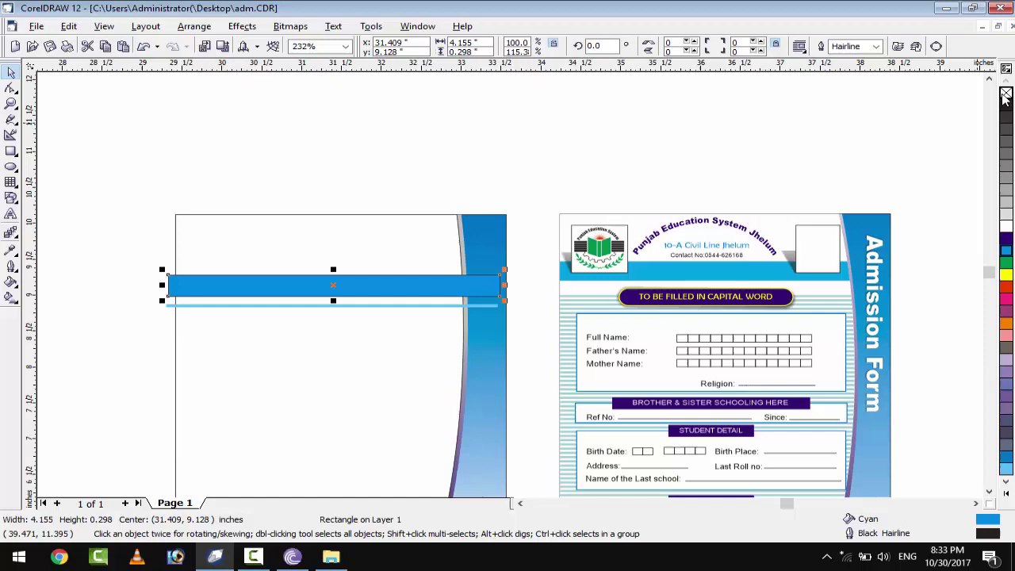
# Copy the ice-blue strip slightly lower and repeat with Ctrl+R to stack many stripes.
pyautogui.click(412, 306)
pyautogui.moveTo(330, 306)
pyautogui.mouseDown()
pyautogui.moveTo(347, 287)
pyautogui.moveTo(331, 312)
pyautogui.mouseUp()
pyautogui.hotkey('ctrl', 'r')
pyautogui.hotkey('ctrl', 'r')
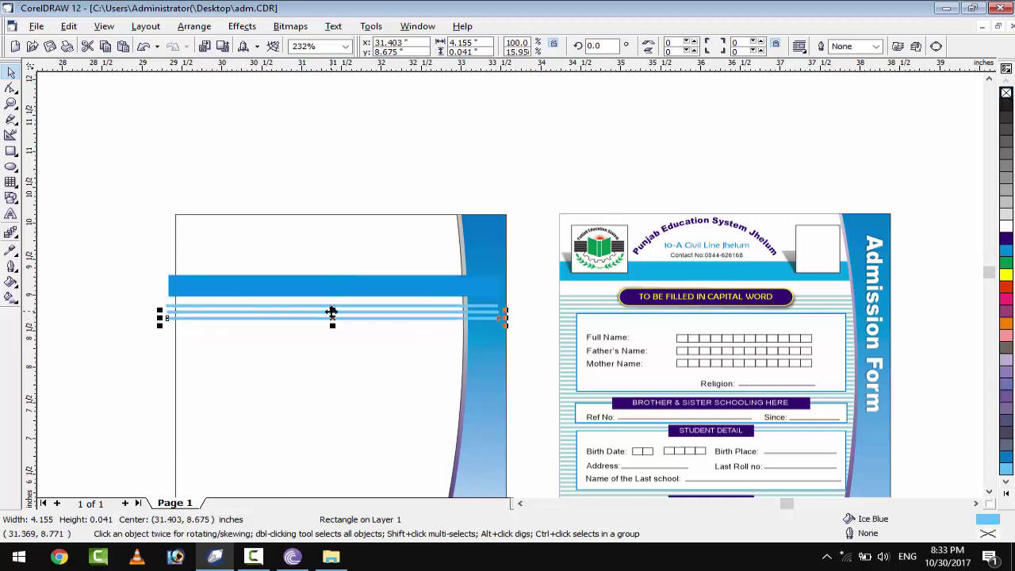
pyautogui.hotkey('ctrl', 'r')
pyautogui.hotkey('ctrl', 'r')
pyautogui.hotkey('ctrl', 'r')
pyautogui.hotkey('ctrl', 'r')
pyautogui.hotkey('ctrl', 'r')
pyautogui.hotkey('ctrl', 'r')
pyautogui.scroll(-3, 331, 311)
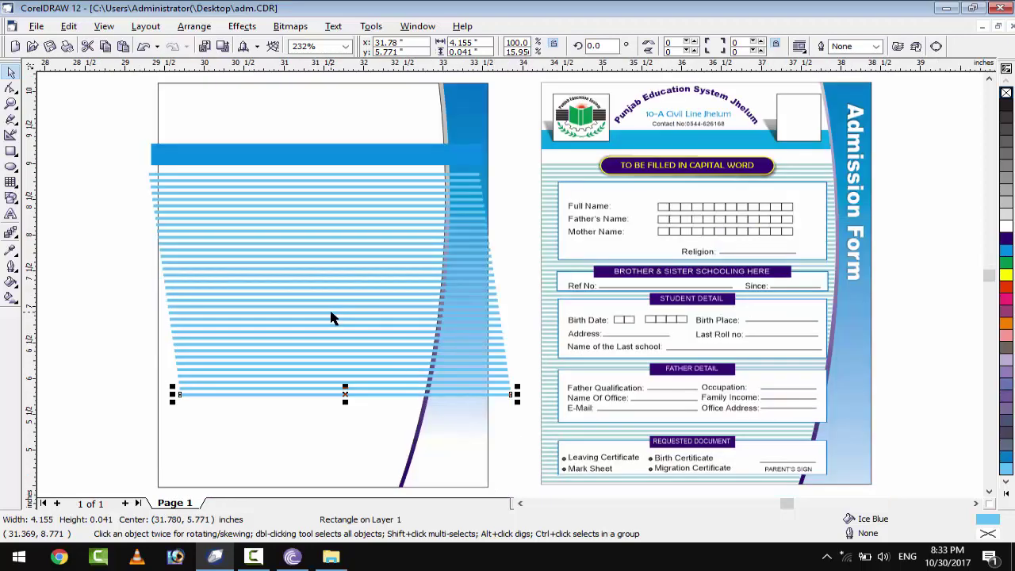
pyautogui.hotkey('ctrl', 'r')
pyautogui.hotkey('ctrl', 'r')
pyautogui.hotkey('ctrl', 'r')
pyautogui.hotkey('ctrl', 'r')
pyautogui.hotkey('ctrl', 'r')
pyautogui.hotkey('ctrl', 'r')
pyautogui.hotkey('ctrl', 'r')
pyautogui.hotkey('ctrl', 'r')
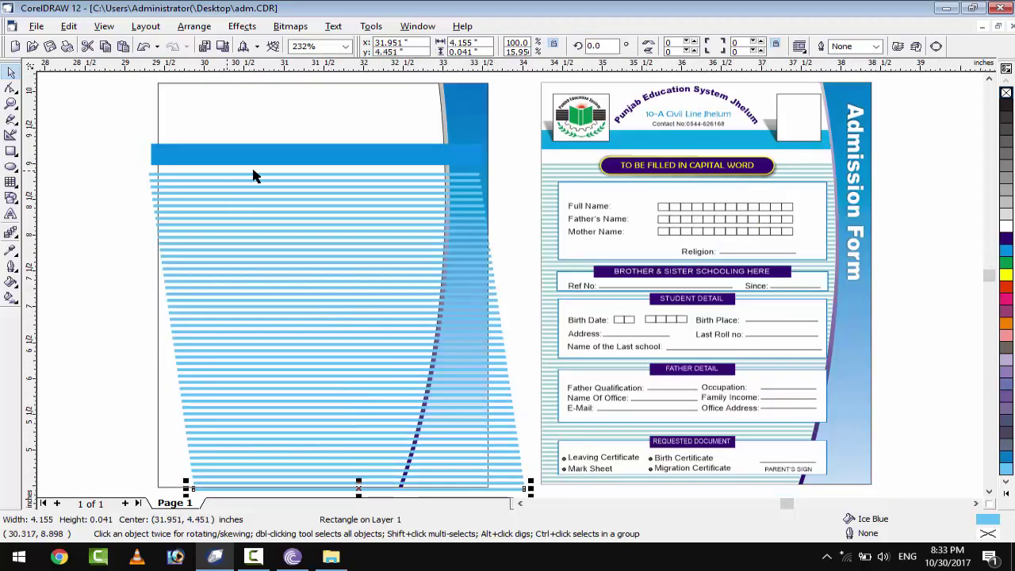
pyautogui.scroll(-1, 117, 163)
pyautogui.moveTo(116, 163); pyautogui.dragTo(516, 460)
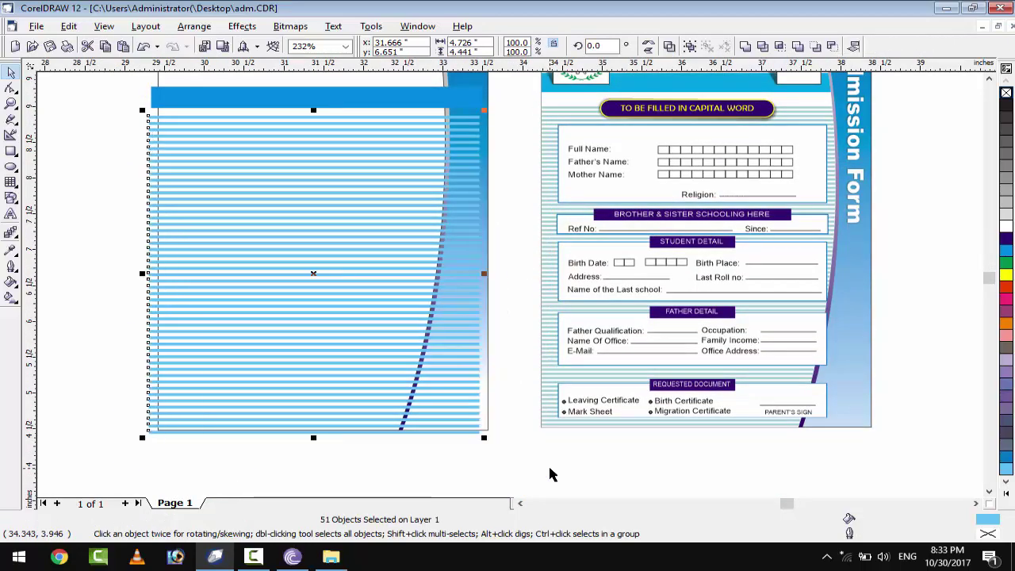
# Group the cyan bar and all stripes, then shift the group left.
pyautogui.scroll(-1, 119, 87)
pyautogui.moveTo(120, 86); pyautogui.dragTo(513, 469)
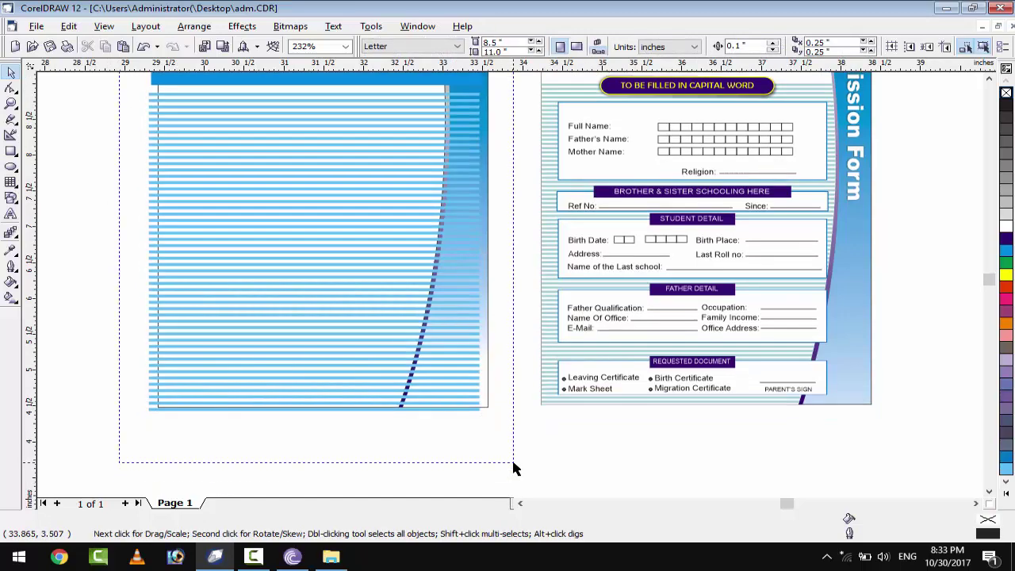
pyautogui.hotkey('ctrl', 'g')
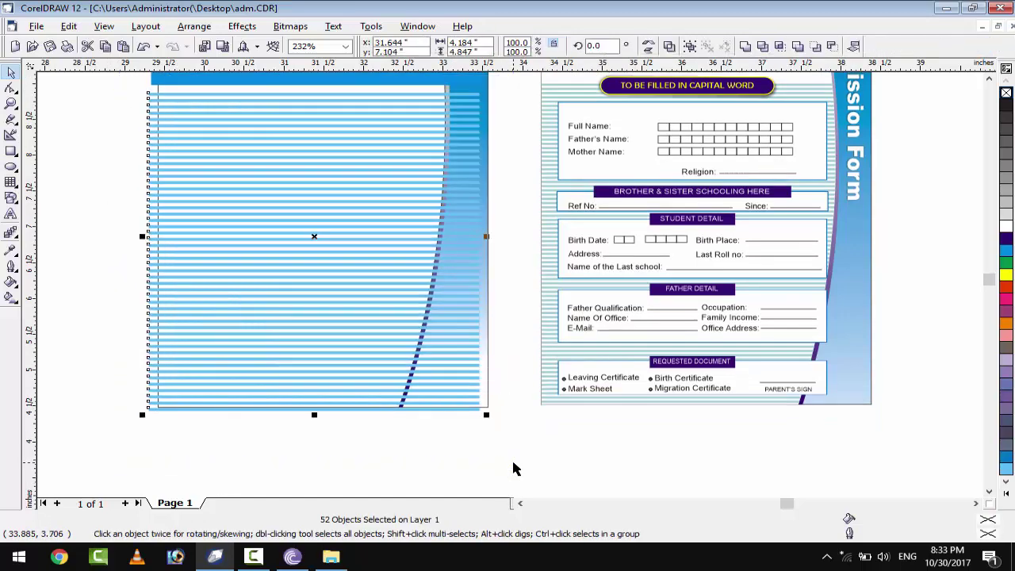
pyautogui.scroll(1, 439, 398)
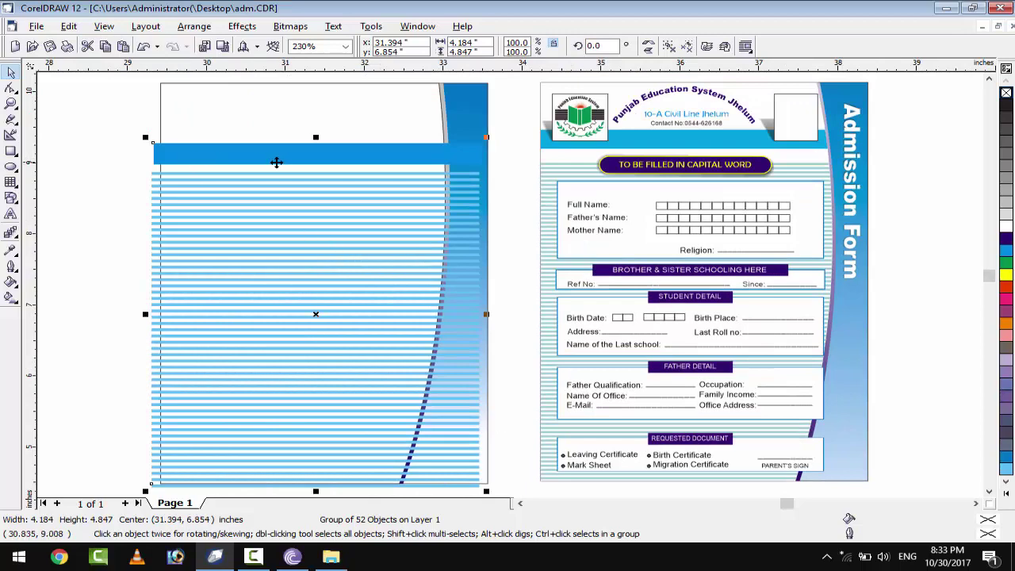
pyautogui.moveTo(276, 162); pyautogui.dragTo(202, 162)
# PowerClip the striped group inside the curved page frame.
pyautogui.click(194, 26)
pyautogui.press('Escape')
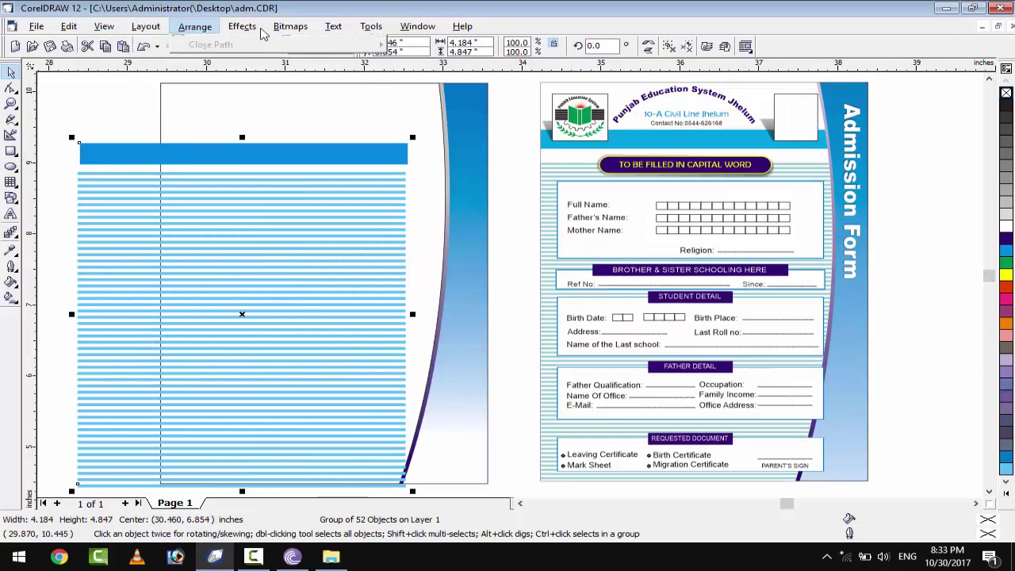
pyautogui.click(241, 27)
pyautogui.click(372, 191)
pyautogui.click(357, 172)
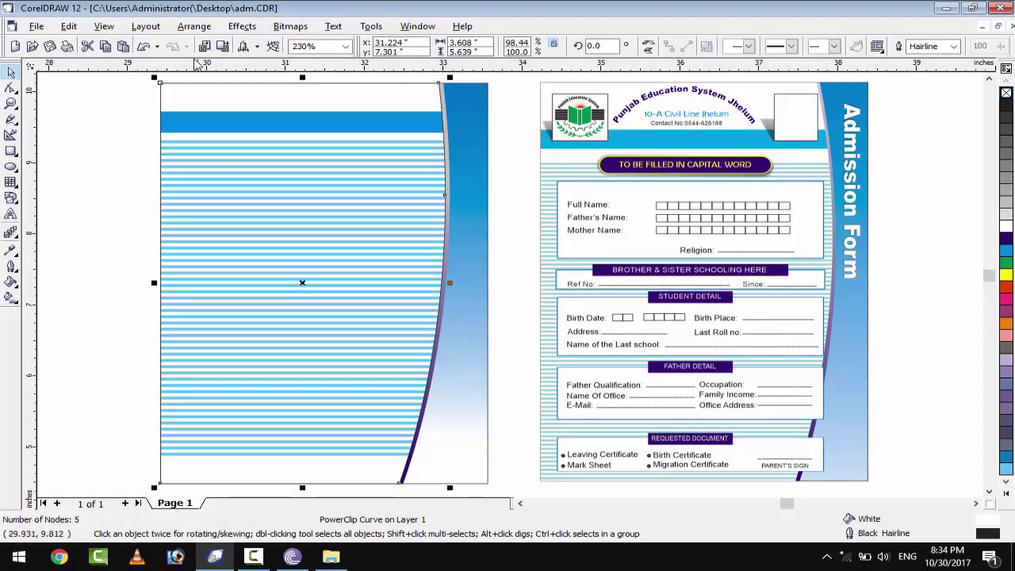
# Edit the PowerClip contents, ungrouping the stripes and nudging the bottom stripe.
pyautogui.click(242, 26)
pyautogui.click(396, 214)
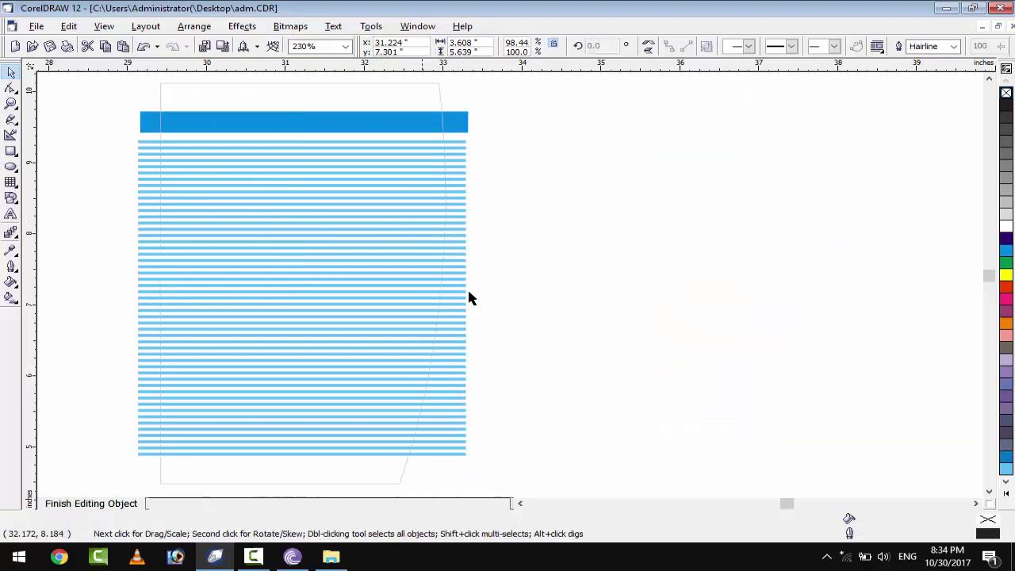
pyautogui.click(398, 458)
pyautogui.click(670, 45)
pyautogui.click(461, 462)
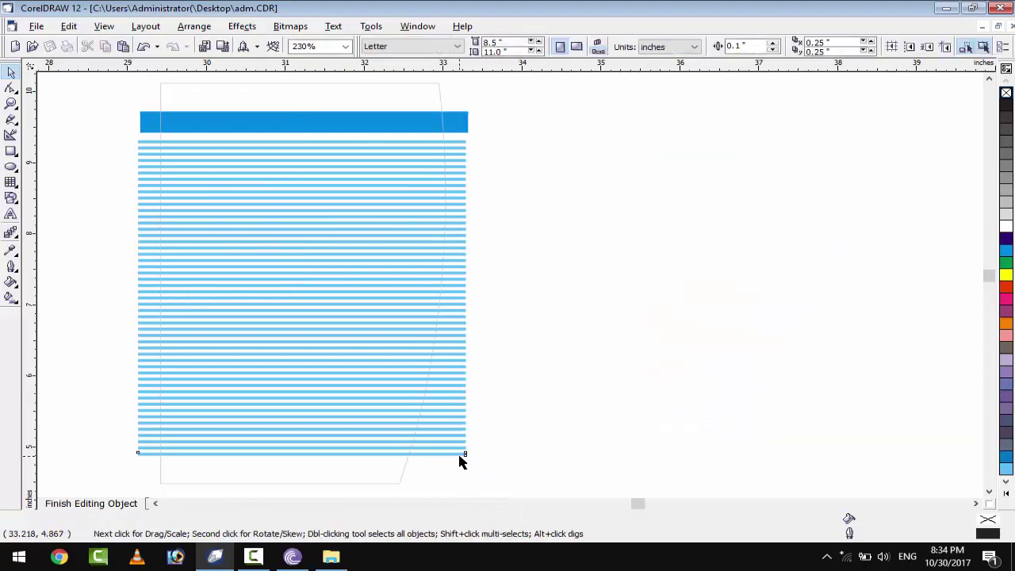
pyautogui.click(460, 456)
pyautogui.moveTo(460, 457); pyautogui.dragTo(530, 489)
# Finish editing the PowerClip contents and deselect the frame.
pyautogui.scroll(-2, 981, 493)
pyautogui.moveTo(607, 464); pyautogui.dragTo(75, 111)
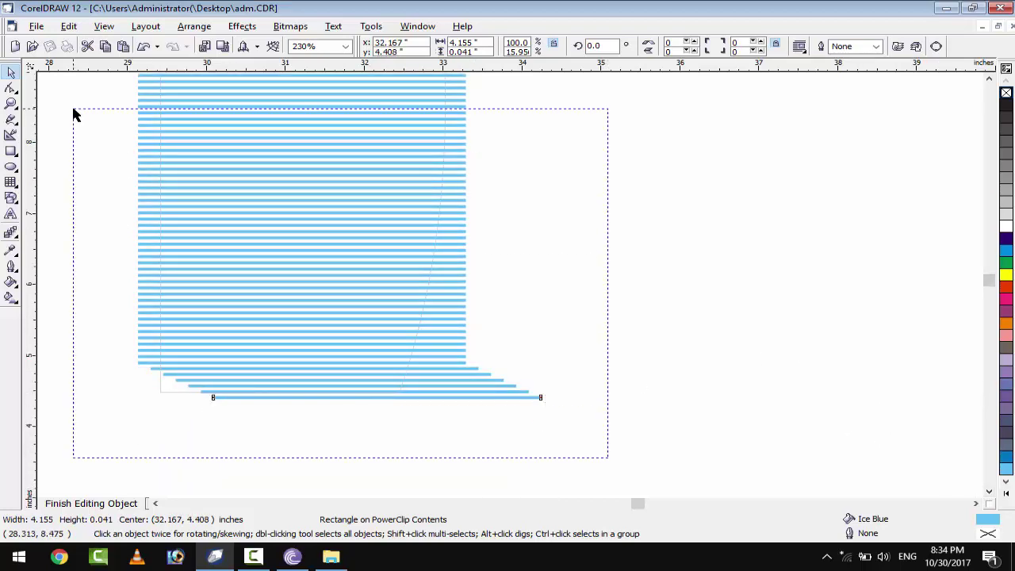
pyautogui.scroll(-1, 428, 250)
pyautogui.scroll(1, 437, 249)
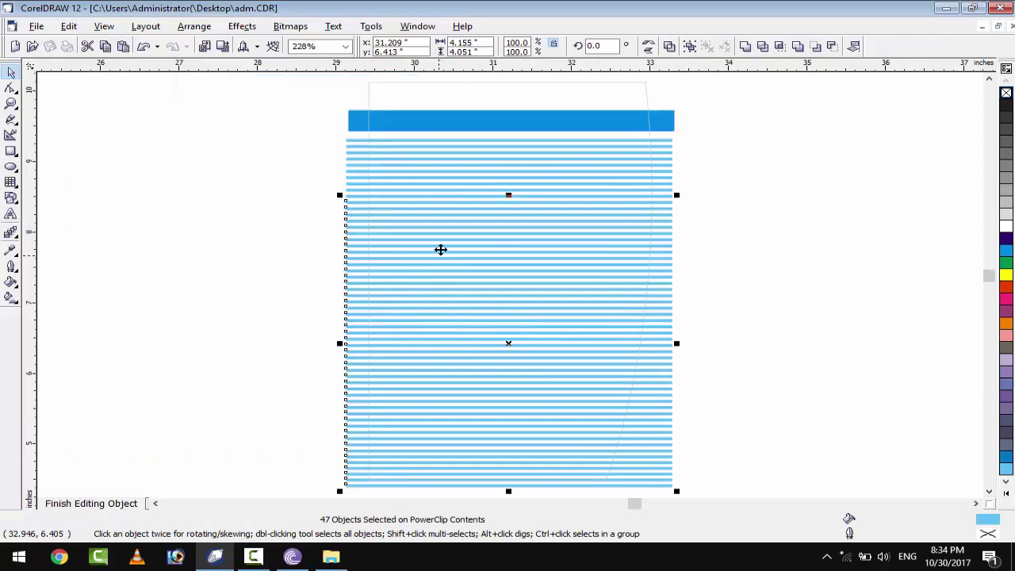
pyautogui.click(225, 26)
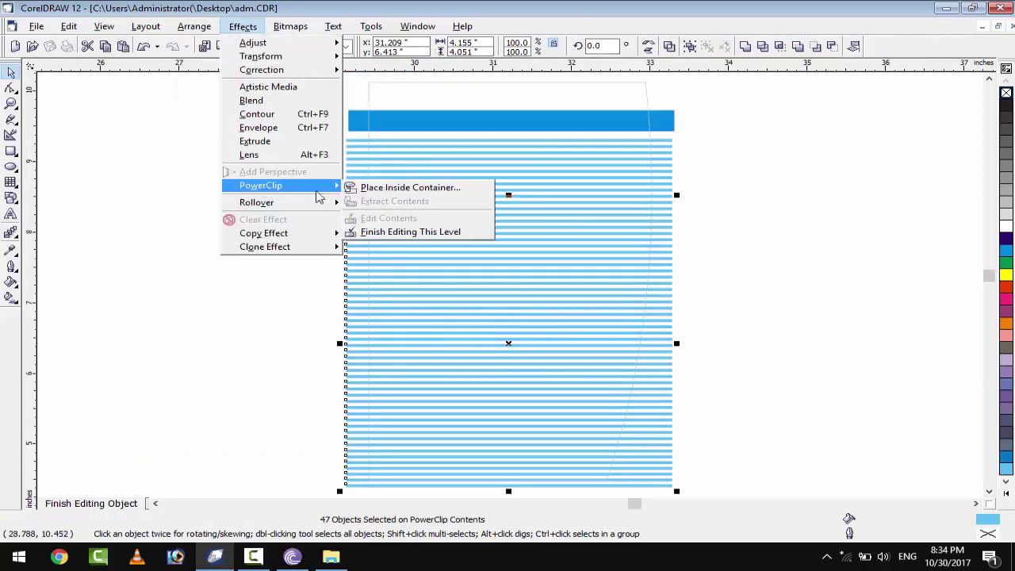
pyautogui.click(382, 233)
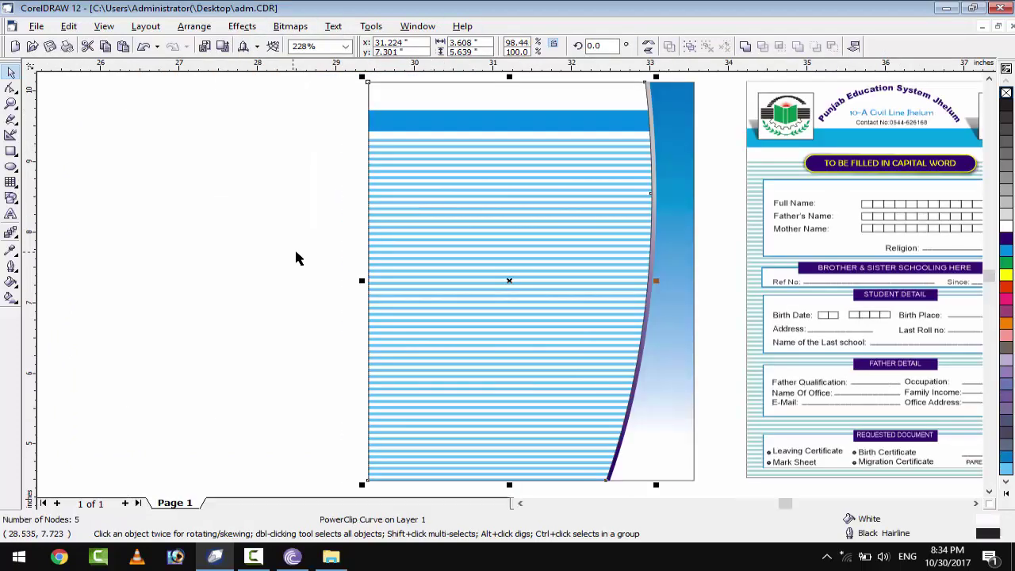
pyautogui.click(236, 266)
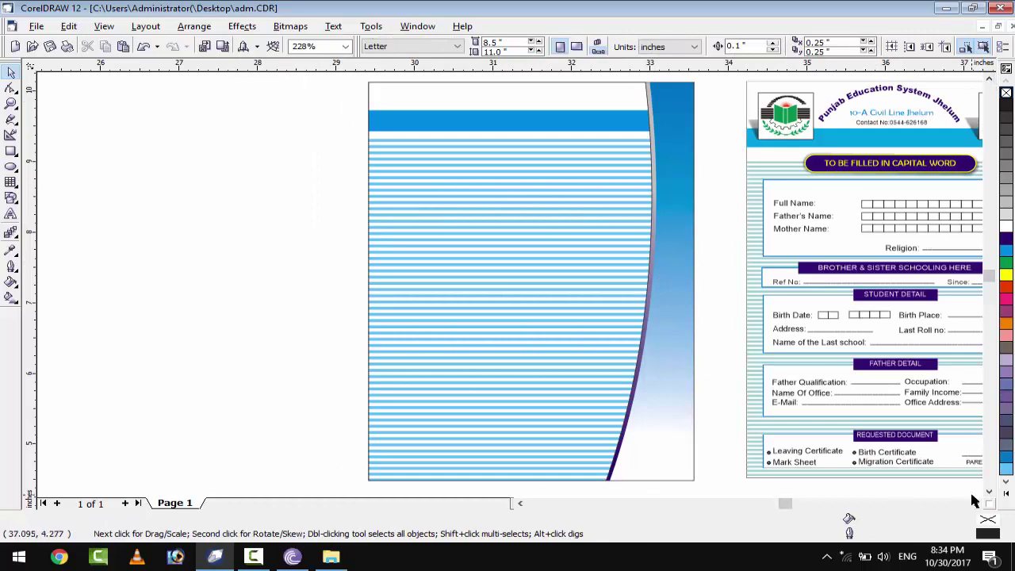
pyautogui.scroll(1, 454, 251)
# Reopen the clipped frame's contents, select all stripes, and finish editing again.
pyautogui.click(11, 150)
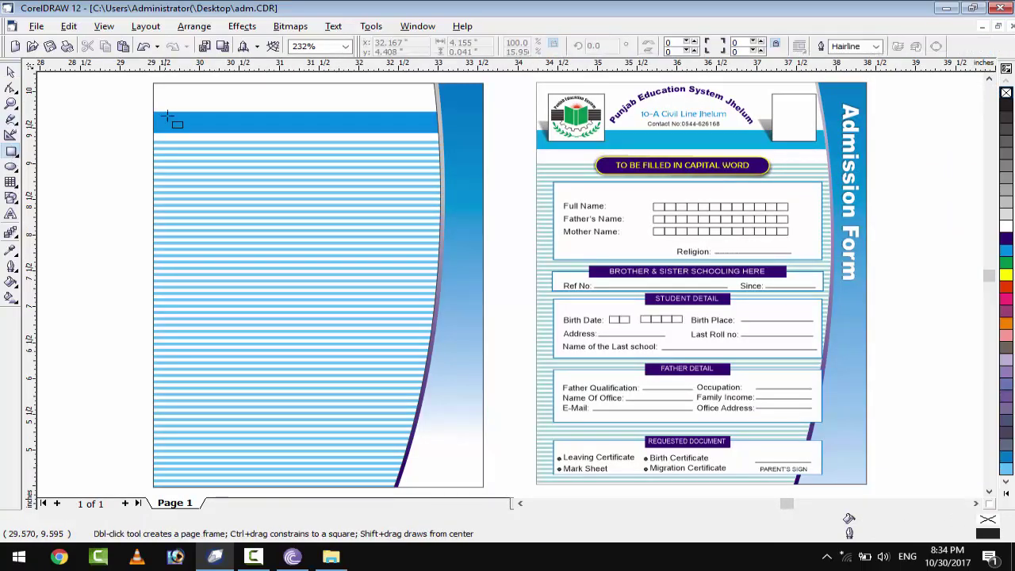
pyautogui.press('space')
pyautogui.click(272, 132)
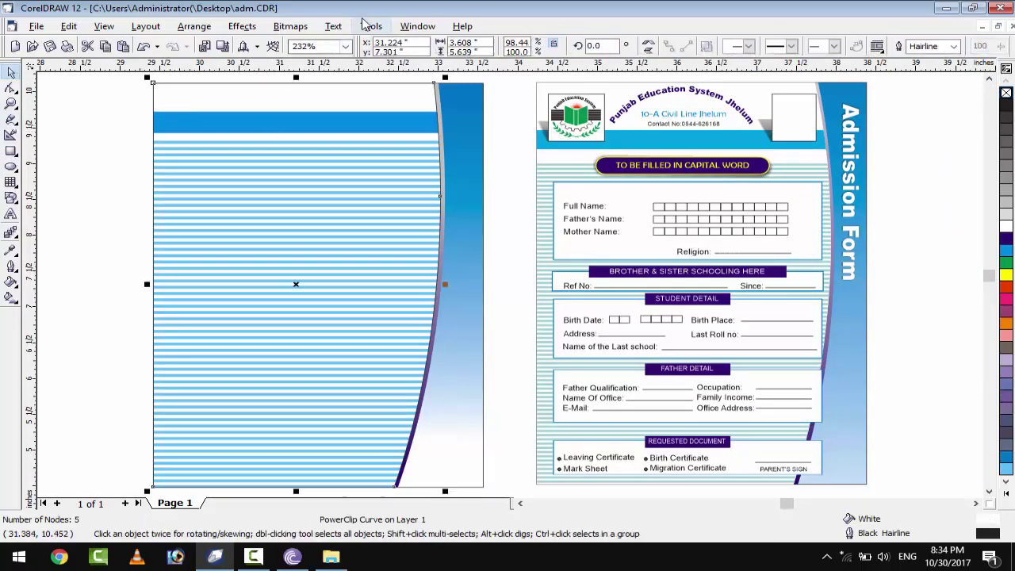
pyautogui.click(270, 29)
pyautogui.click(397, 217)
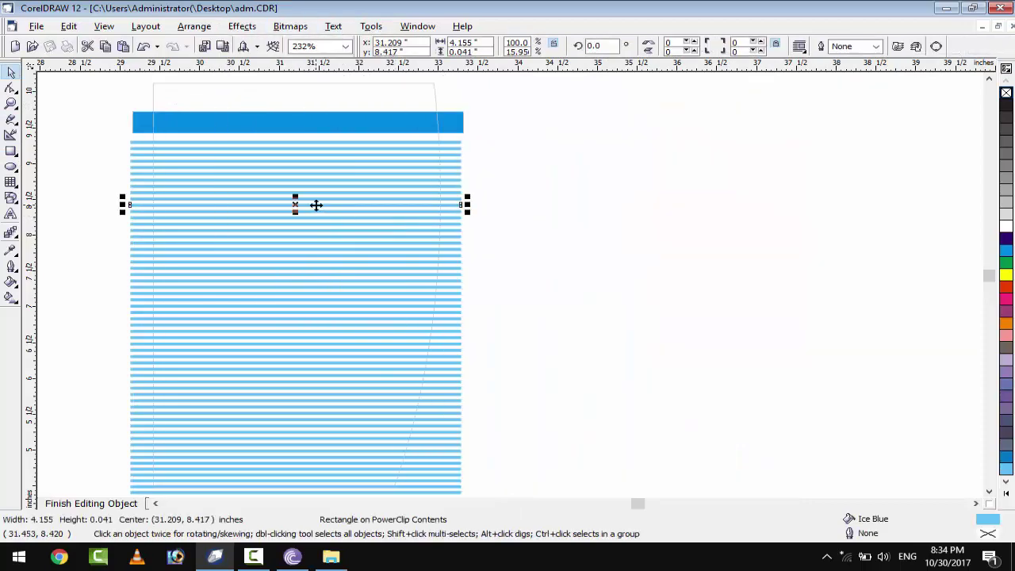
pyautogui.hotkey('ctrl', 'a')
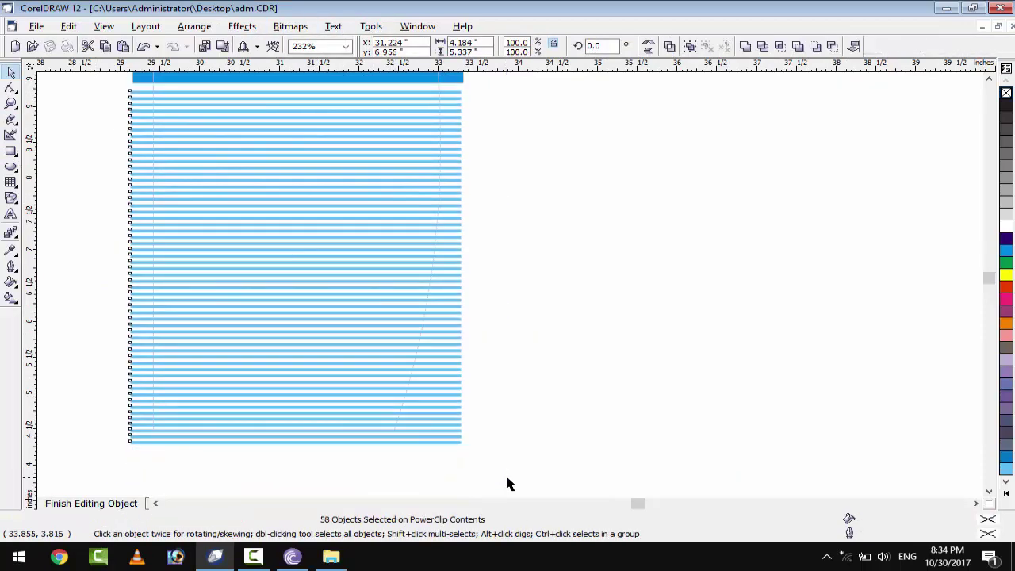
pyautogui.click(241, 26)
pyautogui.moveTo(261, 185)
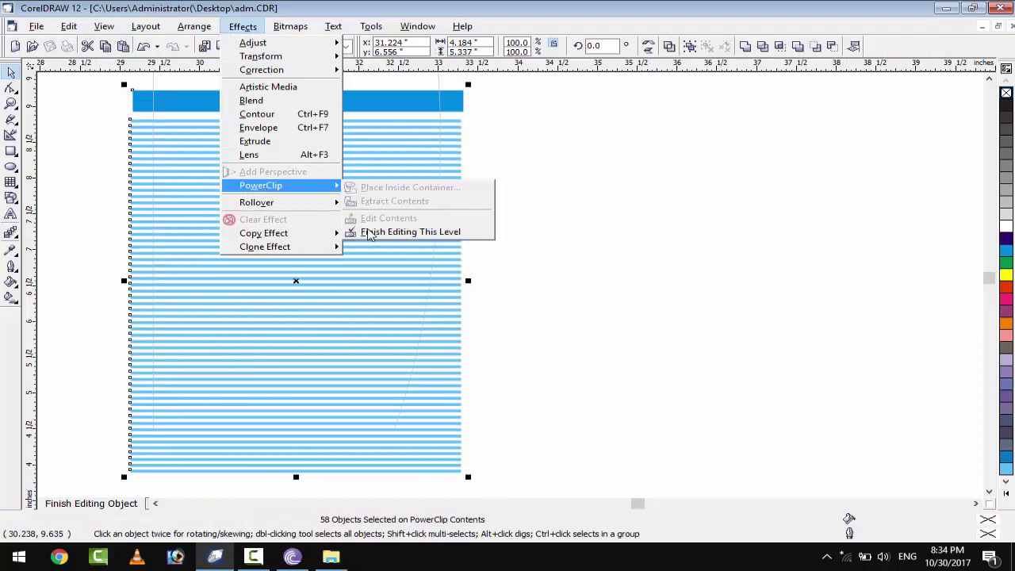
pyautogui.click(408, 227)
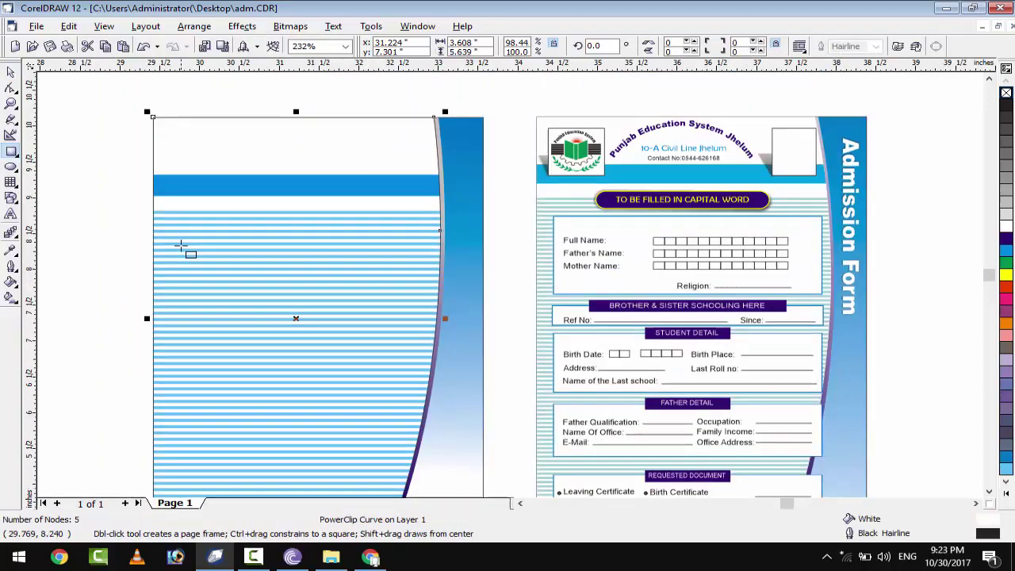
# Draw a box over the stripes below the bar and drag-copy it twice lower down.
pyautogui.moveTo(175, 218); pyautogui.dragTo(448, 300)
pyautogui.press('space')
pyautogui.moveTo(272, 264); pyautogui.dragTo(272, 279)
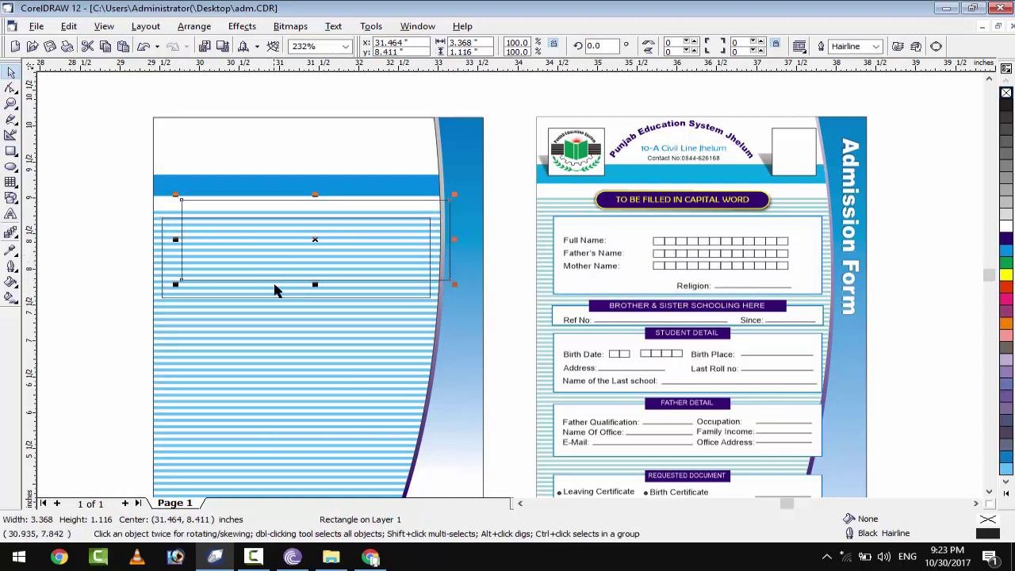
pyautogui.moveTo(272, 280)
pyautogui.mouseDown()
pyautogui.moveTo(273, 380)
pyautogui.moveTo(296, 342)
pyautogui.mouseUp()
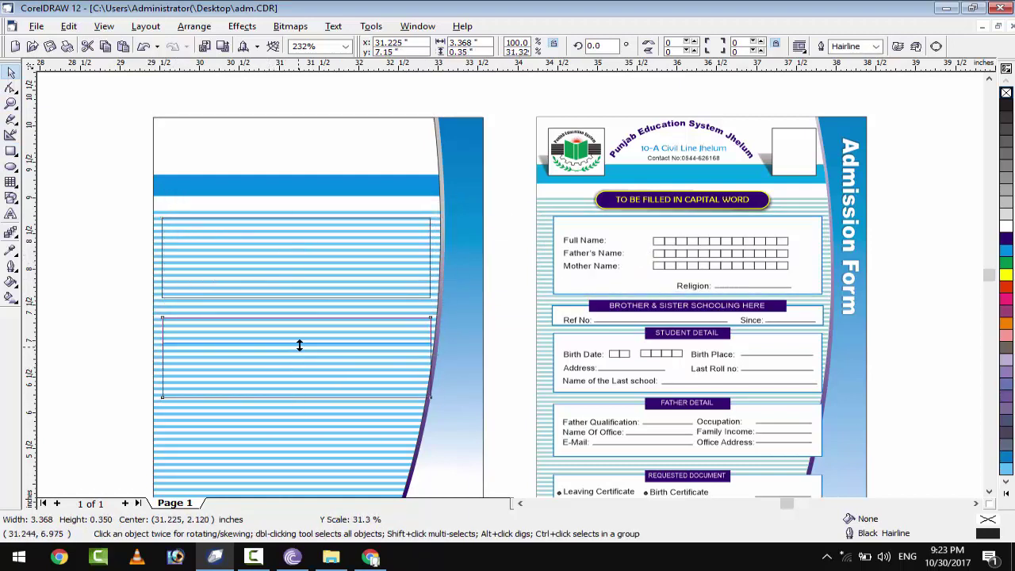
pyautogui.moveTo(296, 292)
pyautogui.mouseDown()
pyautogui.moveTo(289, 444)
pyautogui.moveTo(296, 363)
pyautogui.moveTo(298, 373)
pyautogui.moveTo(331, 366)
pyautogui.mouseUp()
# Resize and reposition the boxes into five stacked sections, then fill all five white.
pyautogui.scroll(-1, 379, 389)
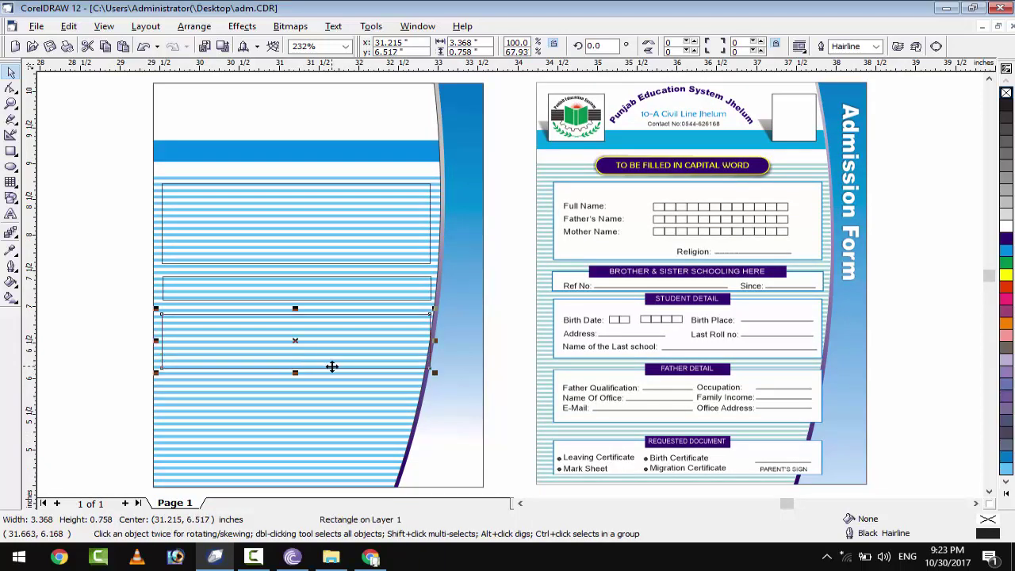
pyautogui.press('Tab')
pyautogui.moveTo(295, 439); pyautogui.dragTo(294, 387)
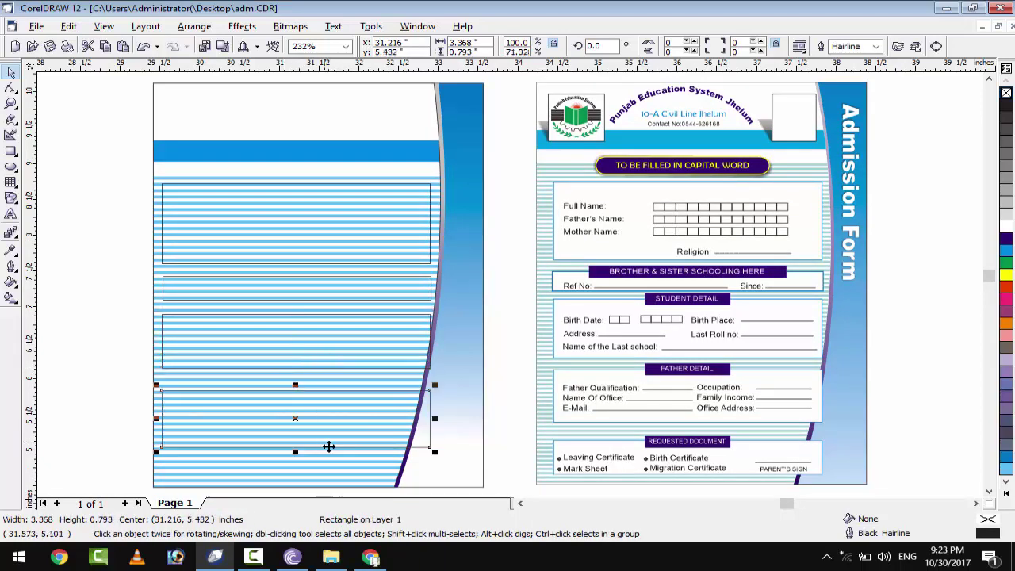
pyautogui.scroll(-3, 524, 436)
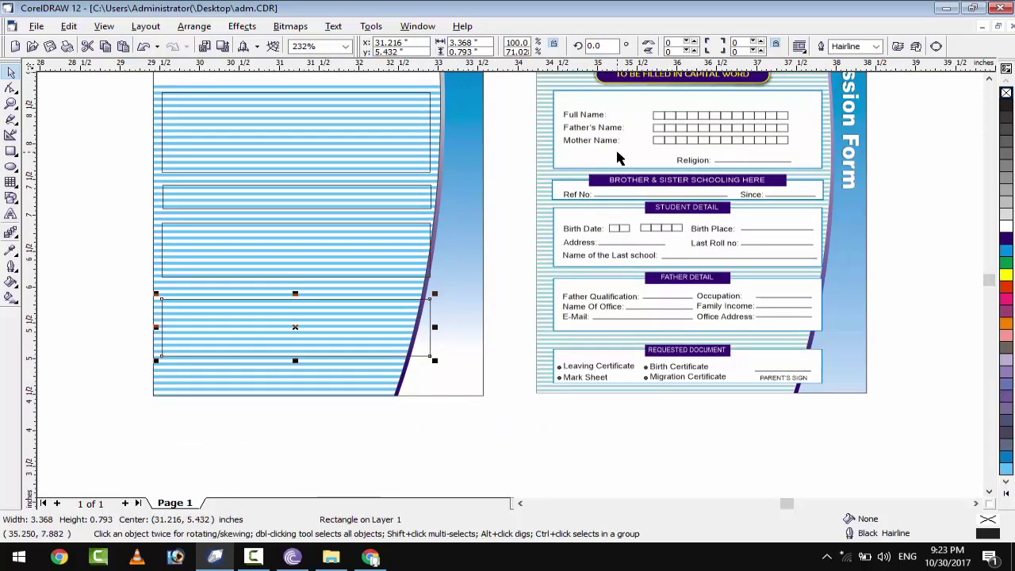
pyautogui.moveTo(367, 322); pyautogui.dragTo(368, 313)
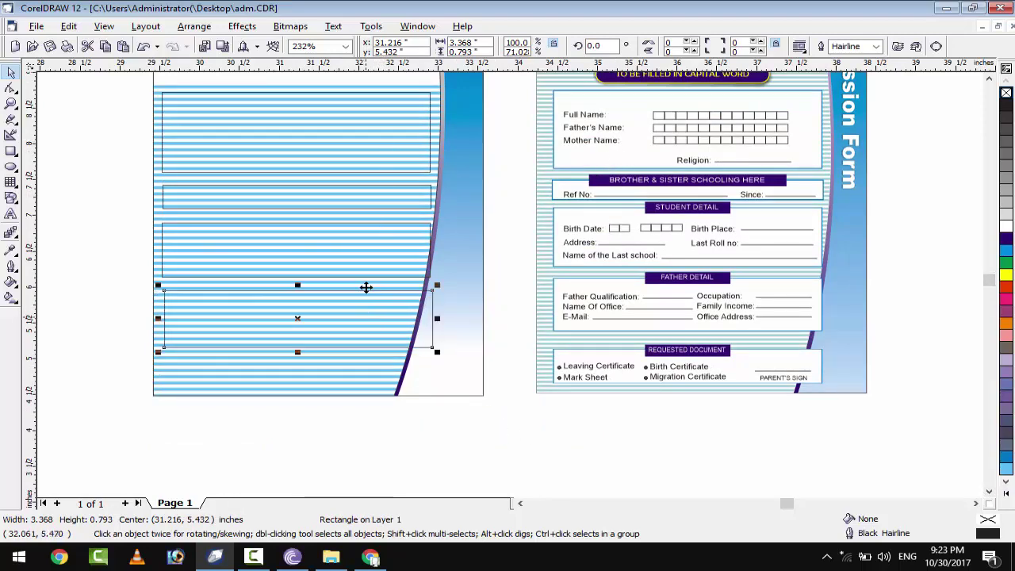
pyautogui.scroll(3, 910, 151)
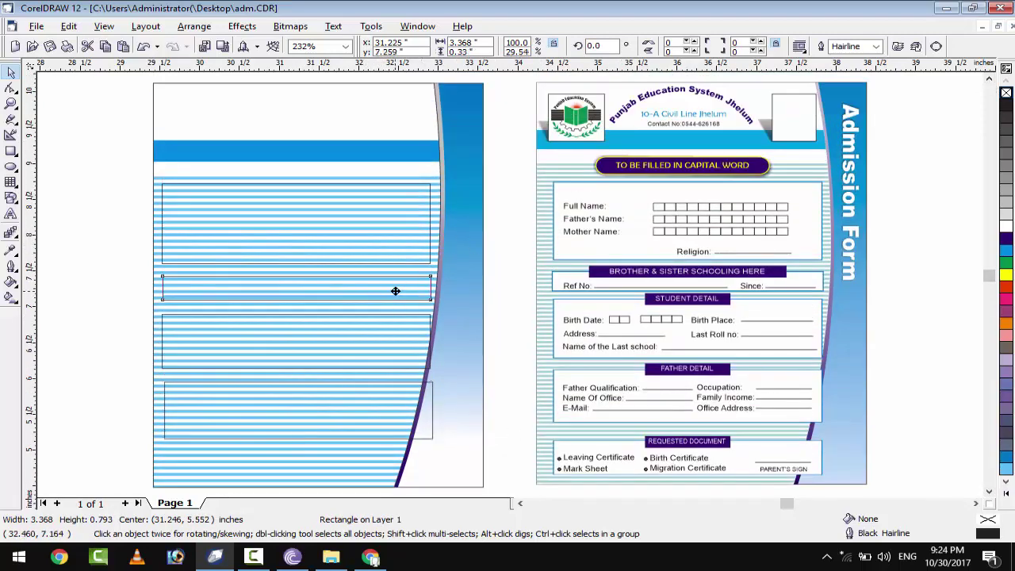
pyautogui.moveTo(397, 339)
pyautogui.mouseDown()
pyautogui.moveTo(400, 394)
pyautogui.moveTo(420, 371)
pyautogui.mouseUp()
pyautogui.moveTo(318, 357); pyautogui.dragTo(315, 461)
pyautogui.scroll(-1, 308, 446)
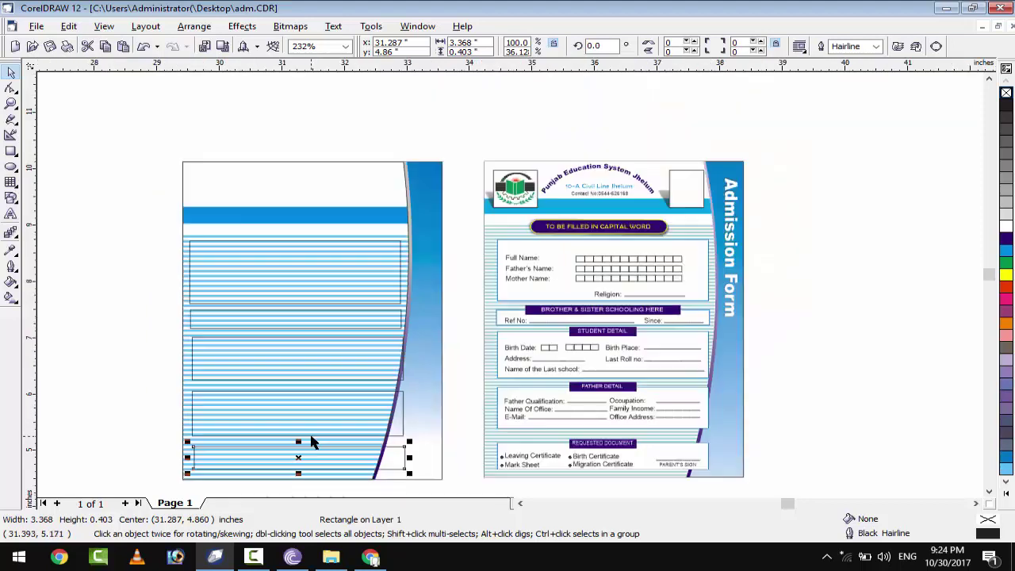
pyautogui.moveTo(151, 227); pyautogui.dragTo(417, 480)
pyautogui.click(1006, 230)
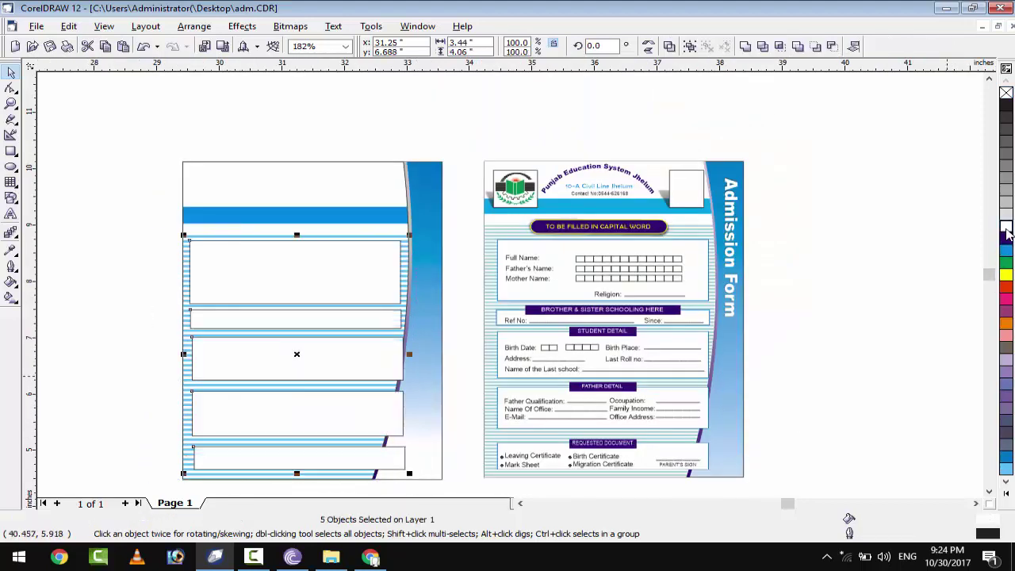
# Give the five boxes blue 2-point outlines, set behind fill and scaled with image.
pyautogui.click(11, 281)
pyautogui.click(38, 273)
pyautogui.click(436, 174)
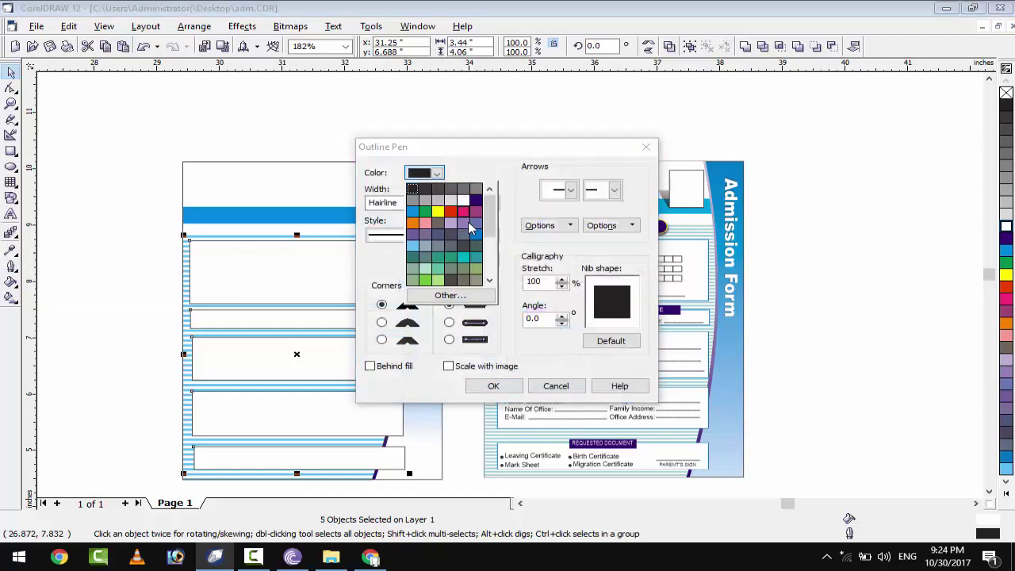
pyautogui.click(470, 238)
pyautogui.doubleClick(392, 204)
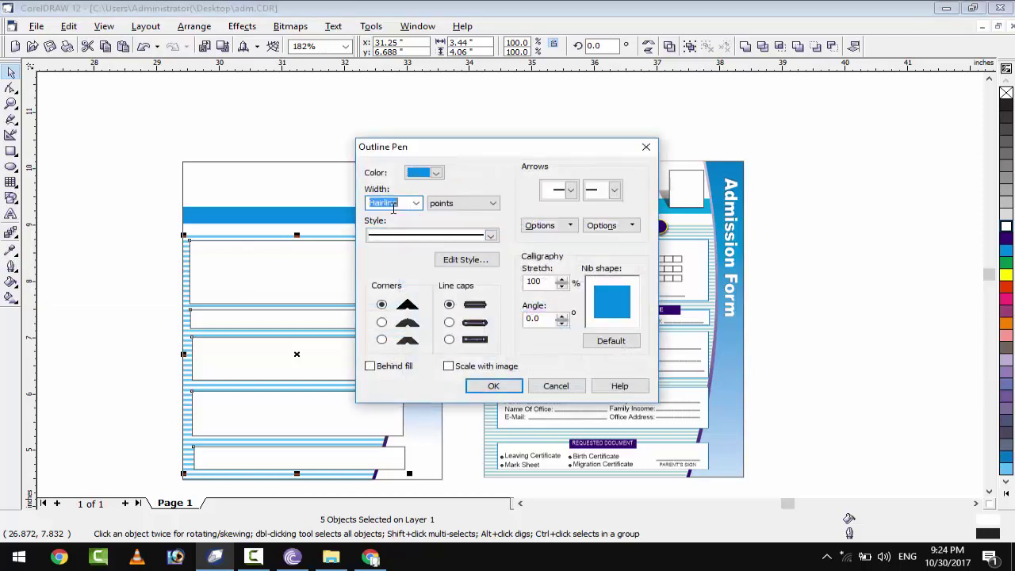
pyautogui.write('3')
pyautogui.click(474, 386)
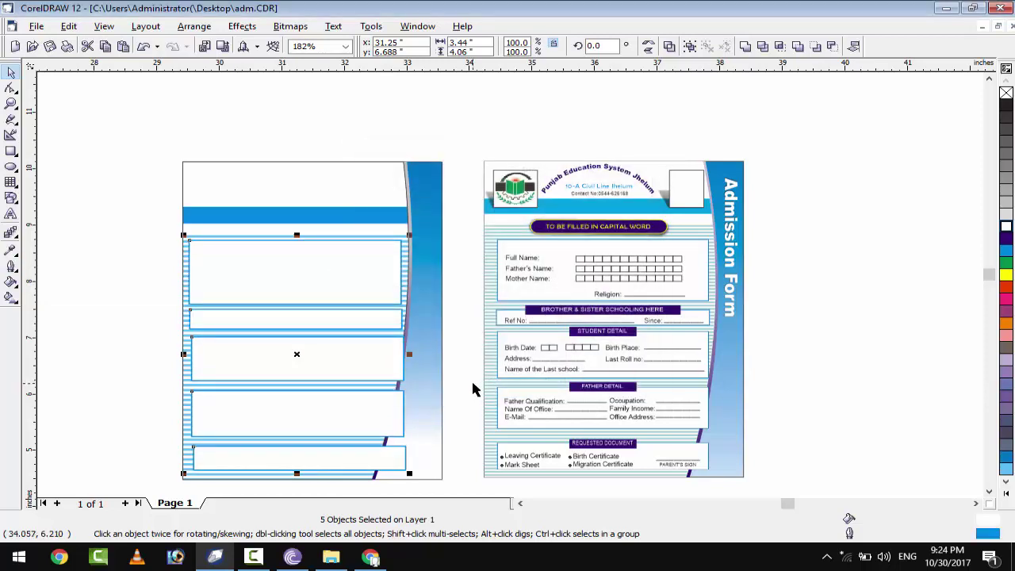
pyautogui.press('F12')
pyautogui.write('2')
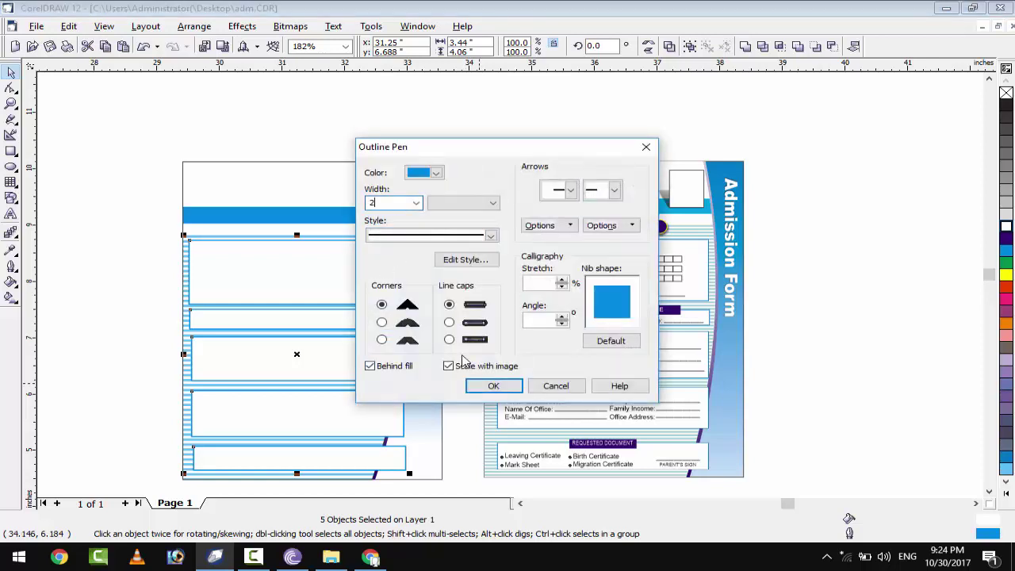
pyautogui.click(484, 386)
pyautogui.scroll(1, 286, 389)
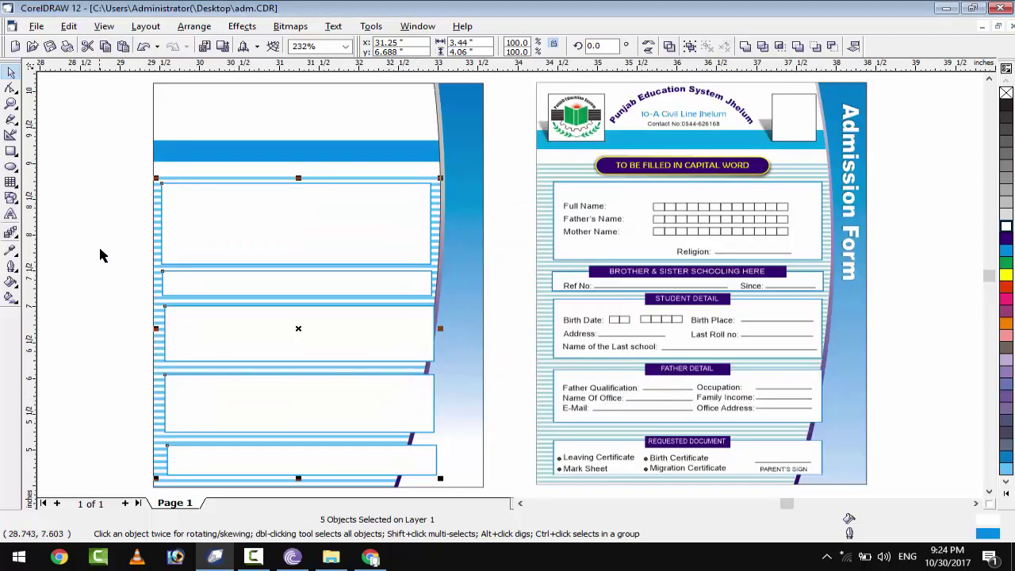
pyautogui.click(138, 228)
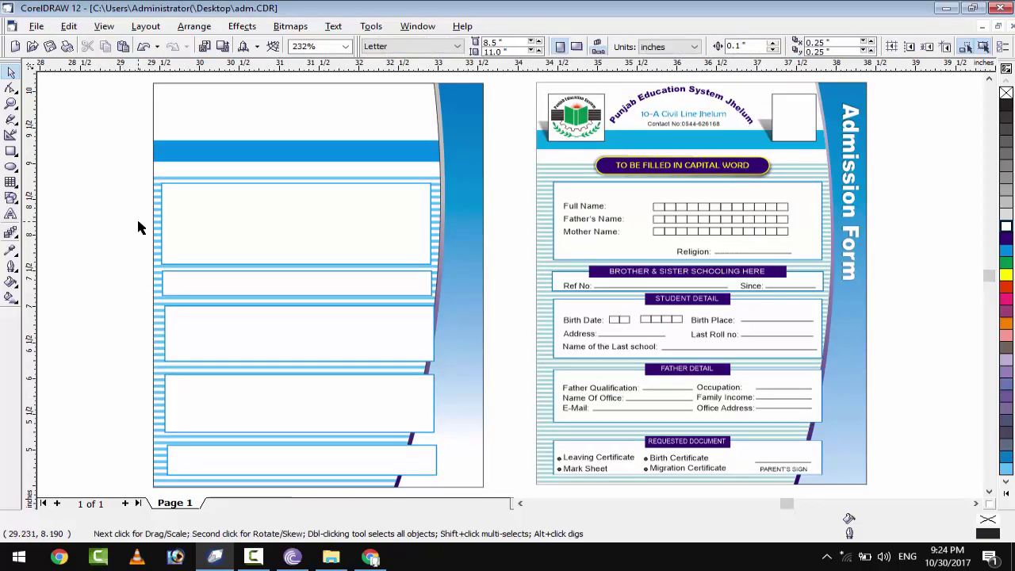
# Draw a thin rectangle below the blue band and fully round its corners into a pill.
pyautogui.click(11, 150)
pyautogui.moveTo(223, 166); pyautogui.dragTo(390, 176)
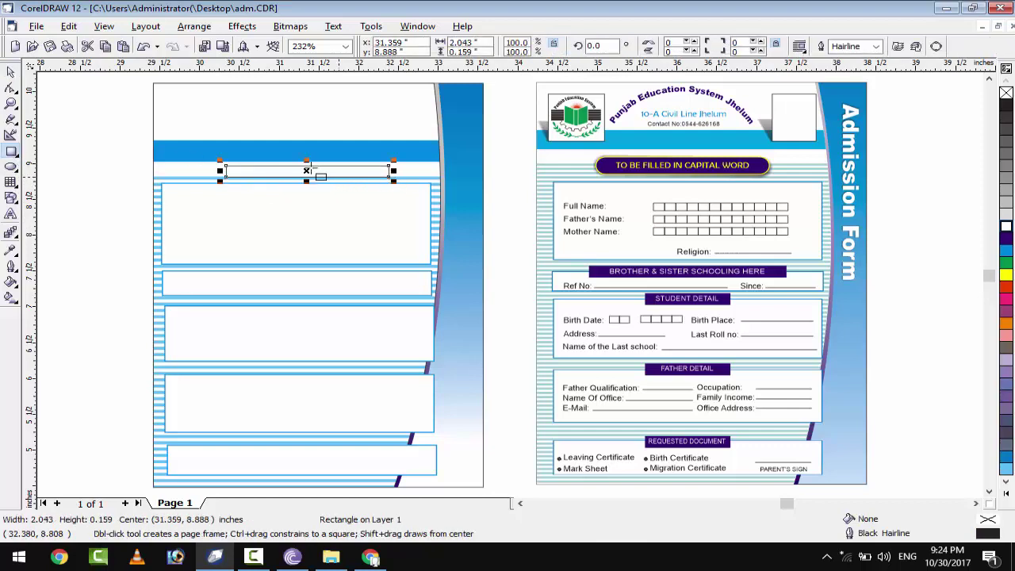
pyautogui.moveTo(389, 169); pyautogui.dragTo(227, 176)
pyautogui.scroll(2, 337, 164)
pyautogui.click(11, 89)
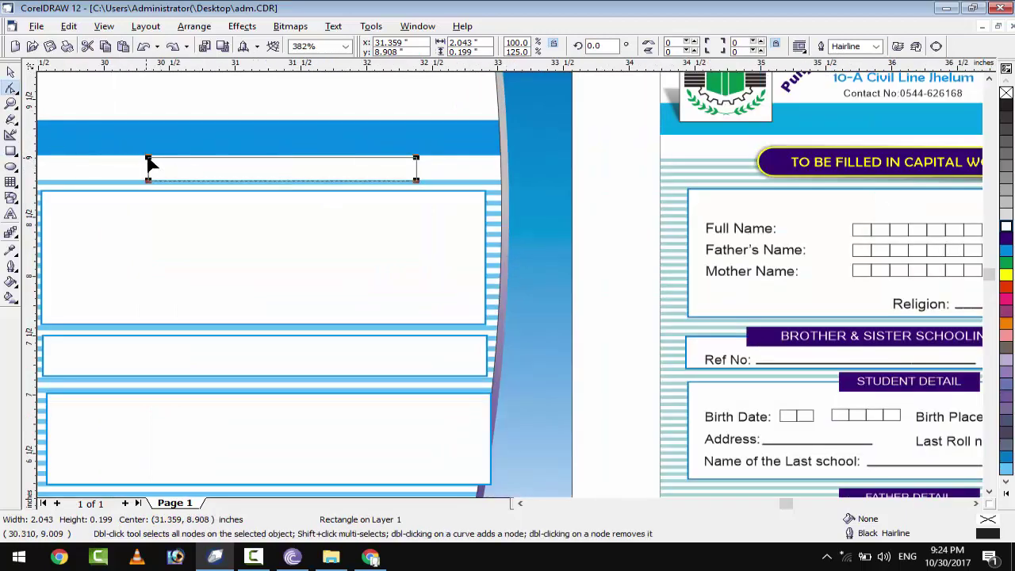
pyautogui.moveTo(144, 167); pyautogui.dragTo(159, 168)
pyautogui.press('space')
# Edit the left page background's PowerClip contents to nudge the blue band up two steps.
pyautogui.scroll(-2, 169, 170)
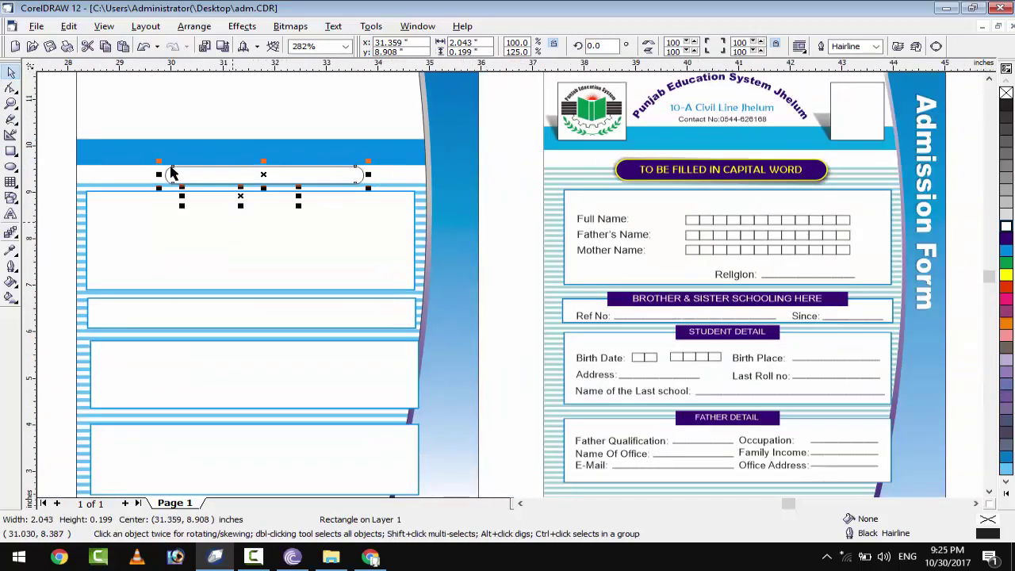
pyautogui.scroll(-3, 198, 150)
pyautogui.click(215, 140)
pyautogui.click(291, 26)
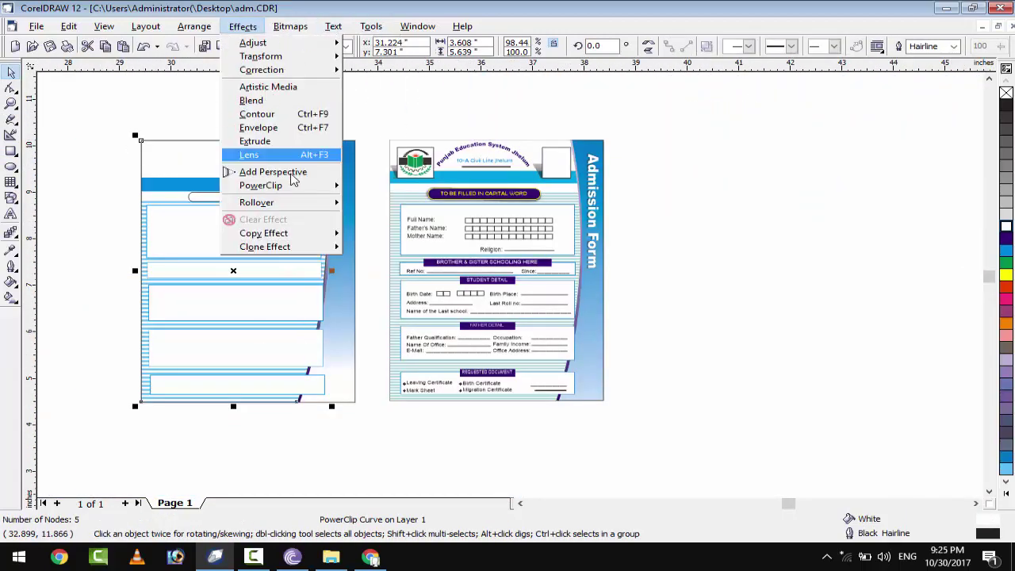
pyautogui.click(351, 218)
pyautogui.press('Up')
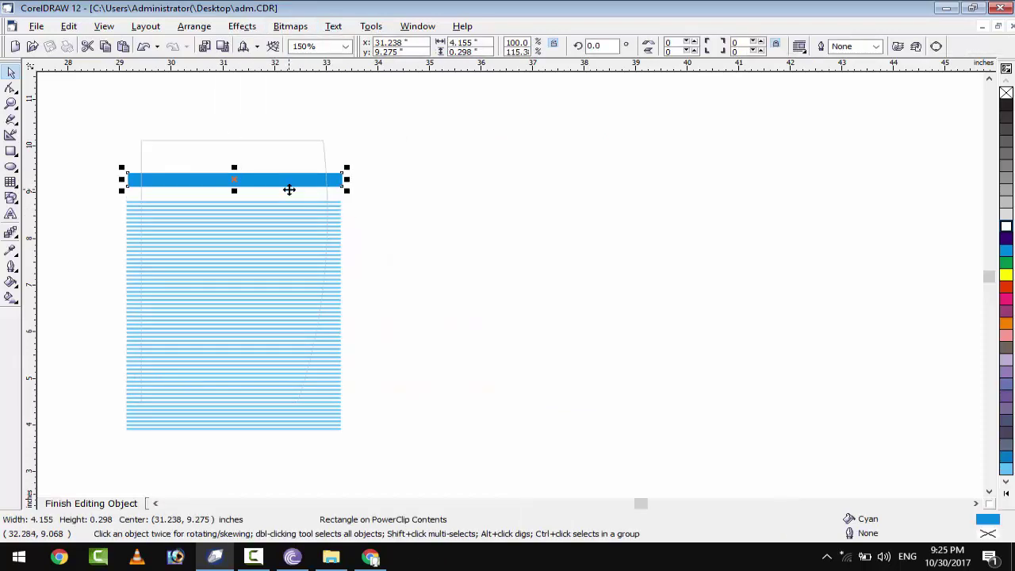
pyautogui.press('Up')
pyautogui.click(242, 26)
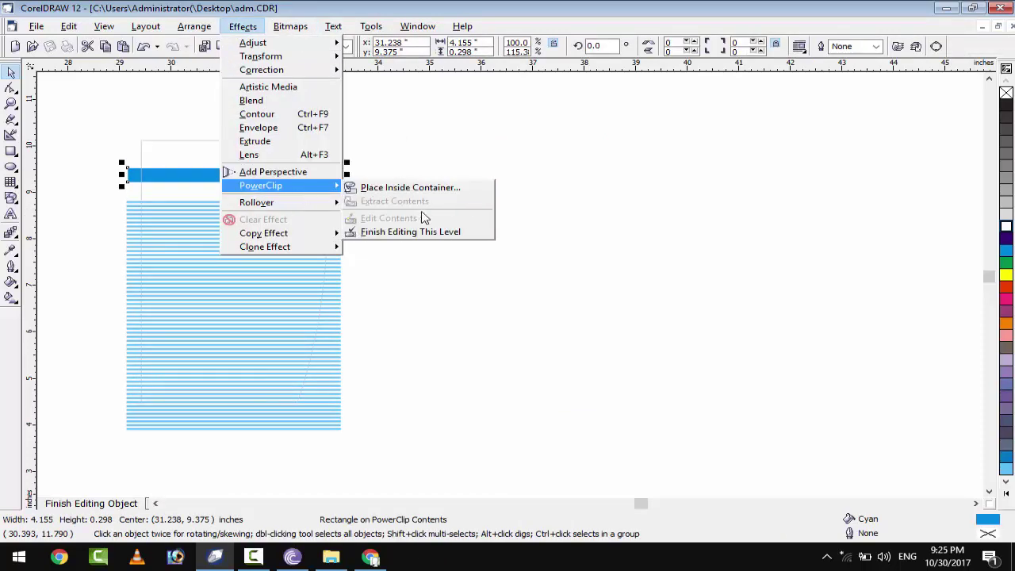
pyautogui.click(381, 229)
# Widen the pill, then re-enter the clipped background's contents and select the blue band.
pyautogui.scroll(1, 255, 182)
pyautogui.click(209, 196)
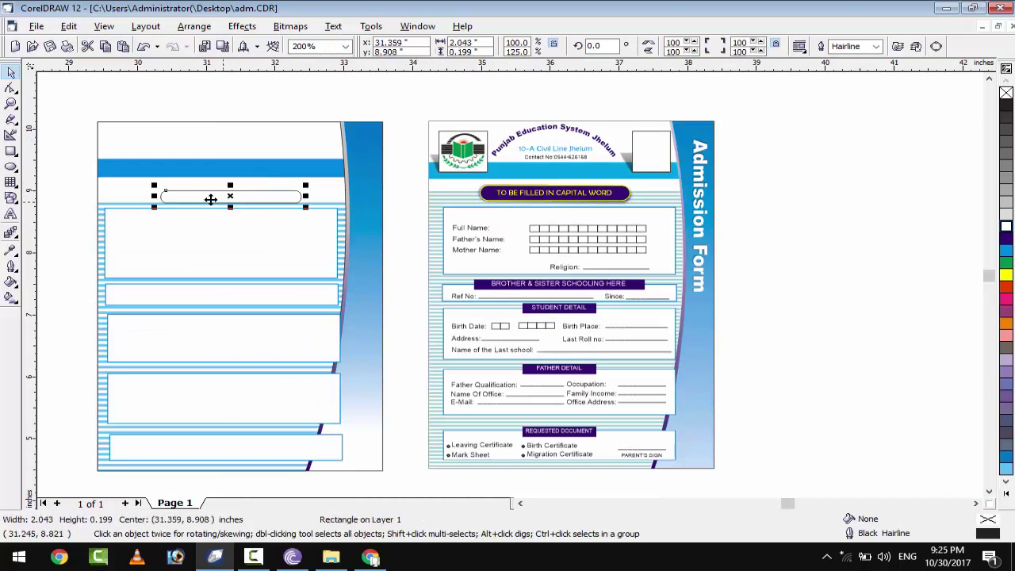
pyautogui.moveTo(305, 192); pyautogui.dragTo(313, 193)
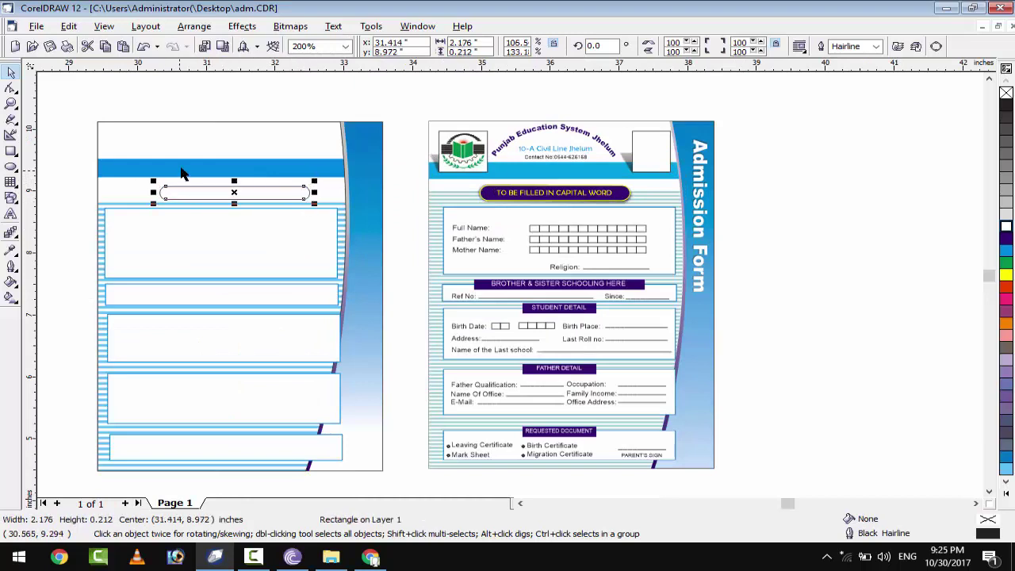
pyautogui.click(277, 143)
pyautogui.click(242, 26)
pyautogui.click(380, 216)
pyautogui.click(270, 172)
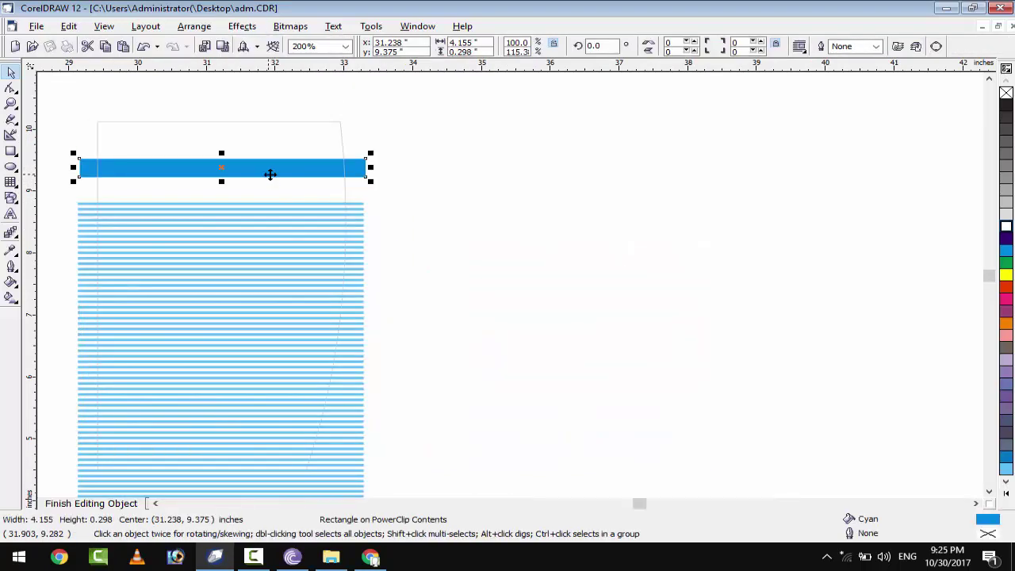
pyautogui.click(242, 27)
# Finish the PowerClip edit, stretch the pill's left side and fill it dark blue.
pyautogui.moveTo(291, 188)
pyautogui.click(389, 229)
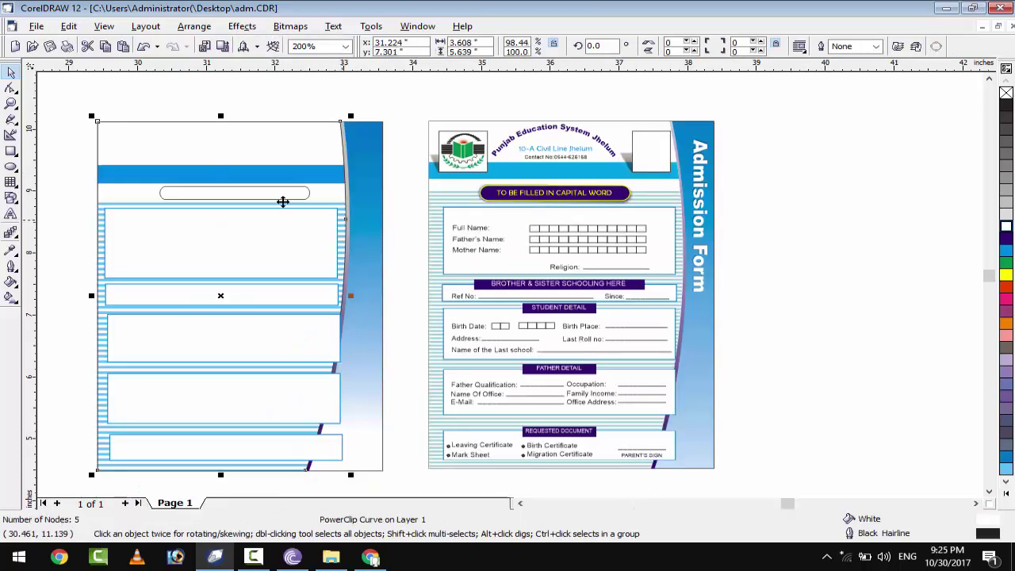
pyautogui.click(158, 198)
pyautogui.moveTo(152, 204); pyautogui.dragTo(147, 204)
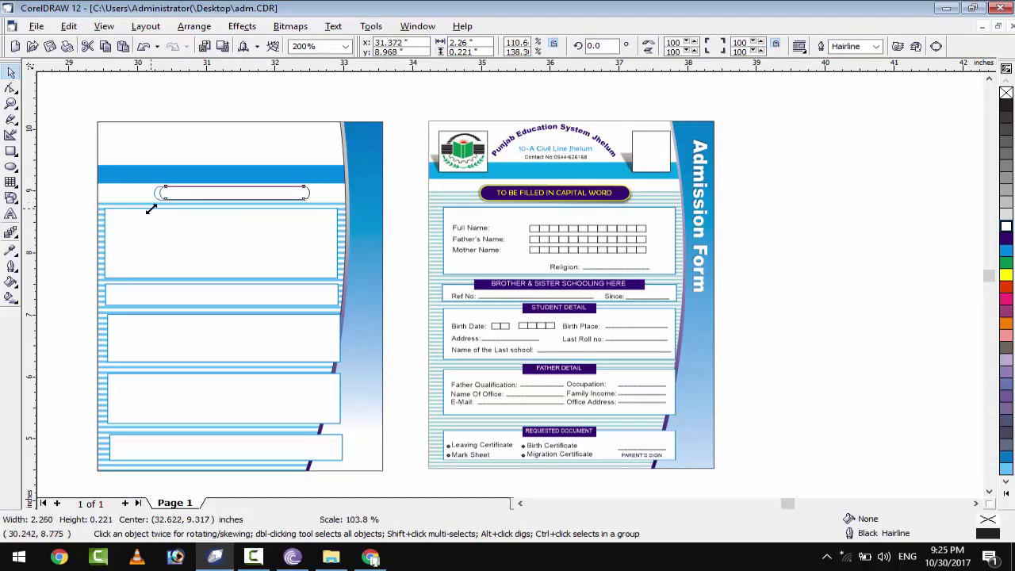
pyautogui.click(1005, 239)
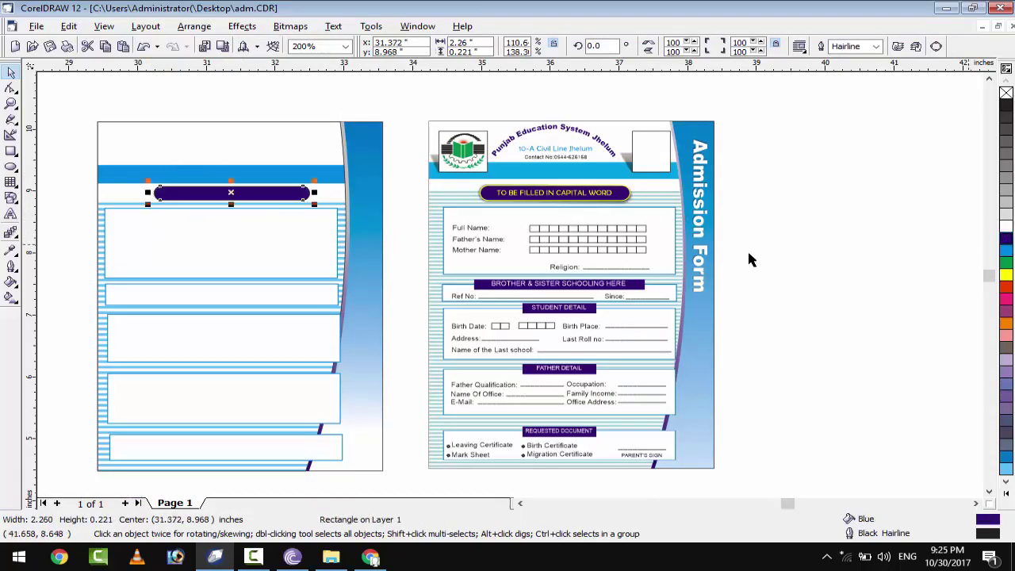
pyautogui.scroll(2, 261, 185)
# Give the pill a yellow 3 pt outline that scales with the object.
pyautogui.press('F12')
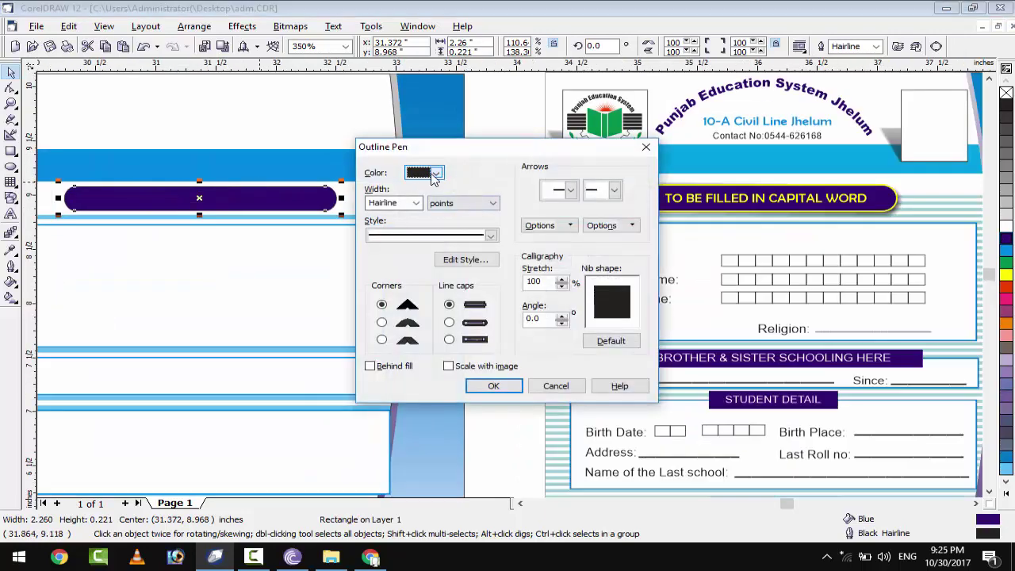
pyautogui.click(435, 172)
pyautogui.click(420, 190)
pyautogui.click(384, 202)
pyautogui.write('3')
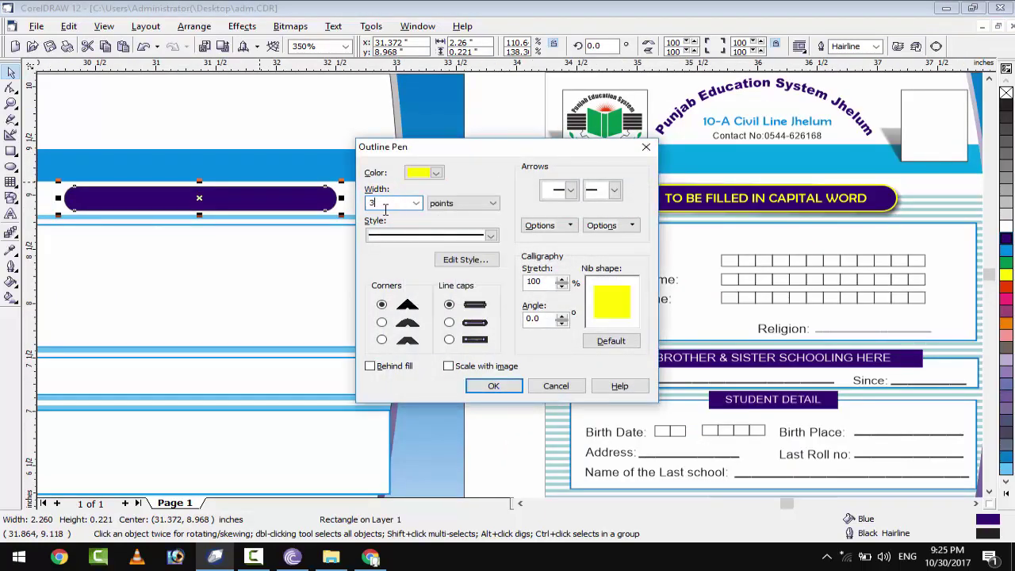
pyautogui.click(449, 366)
pyautogui.click(494, 385)
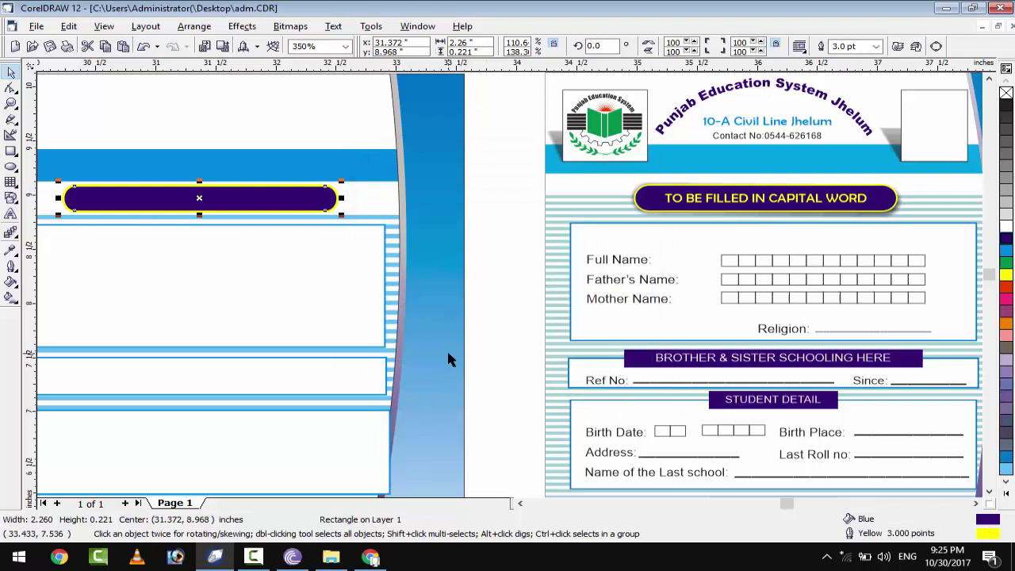
# Add a drop shadow to the pill with the Interactive Drop Shadow tool.
pyautogui.click(13, 231)
pyautogui.click(85, 235)
pyautogui.moveTo(313, 211); pyautogui.dragTo(335, 207)
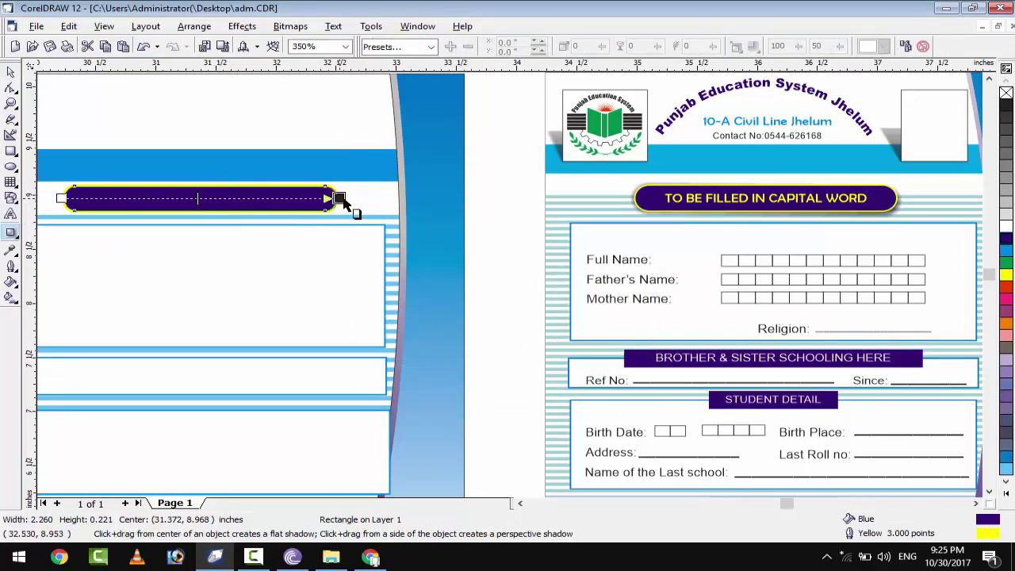
pyautogui.press('space')
pyautogui.scroll(-1, 301, 265)
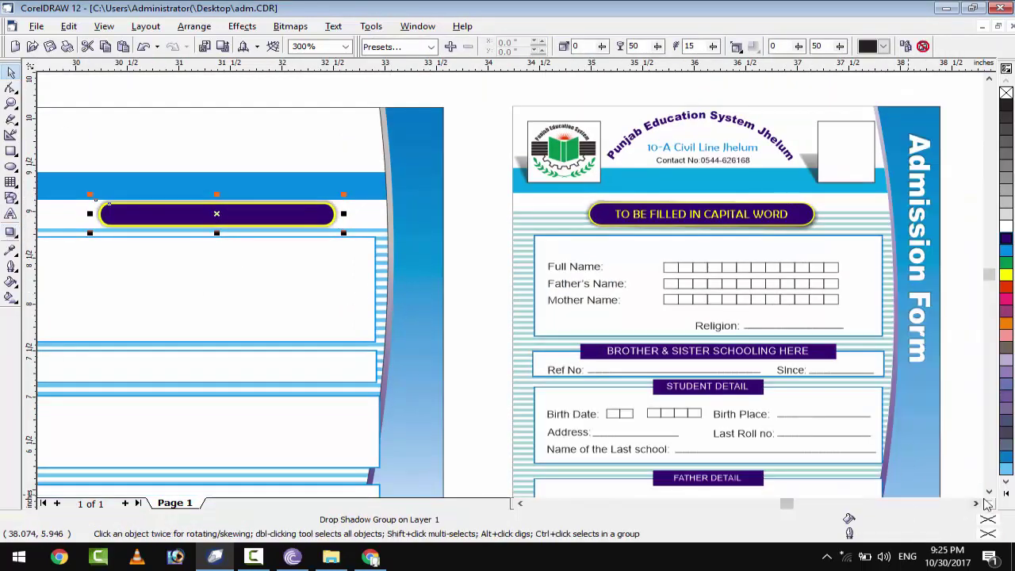
# Draw a small white square near the top of the left page and adjust its size.
pyautogui.click(11, 151)
pyautogui.moveTo(300, 121); pyautogui.dragTo(370, 192)
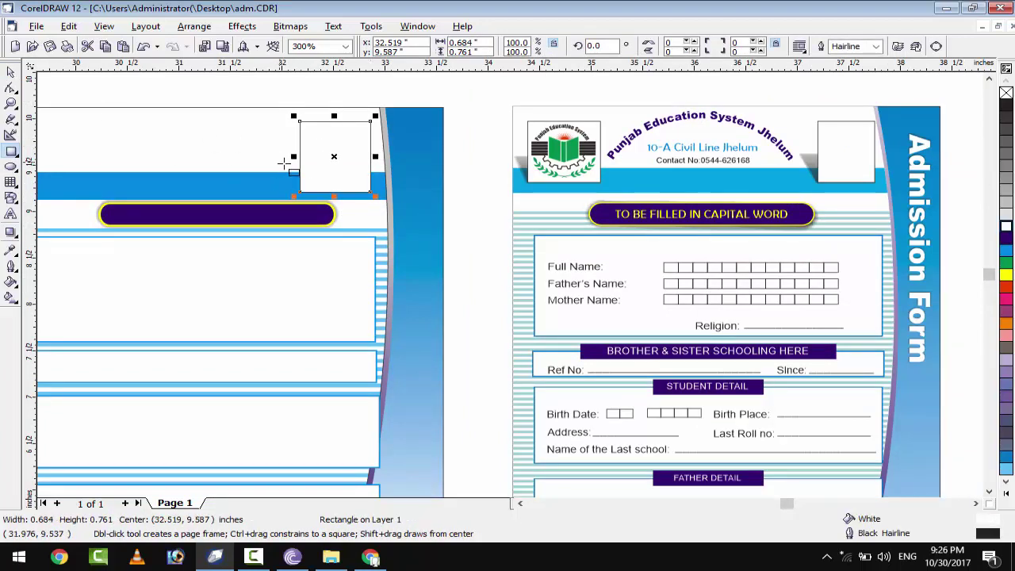
pyautogui.moveTo(293, 157); pyautogui.dragTo(296, 157)
pyautogui.moveTo(336, 196); pyautogui.dragTo(336, 193)
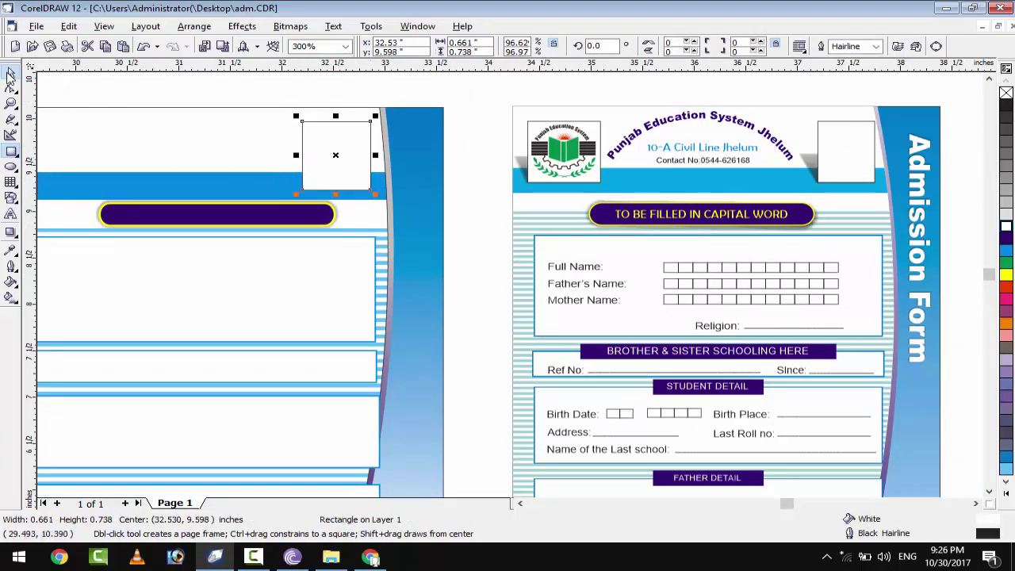
pyautogui.click(10, 72)
pyautogui.press('F4')
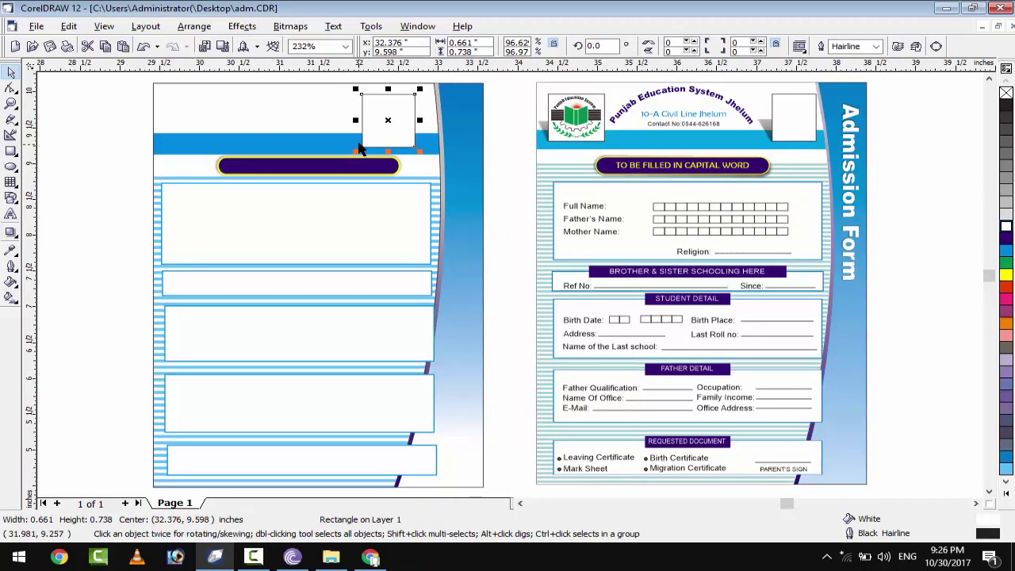
# Give the small square a Pers Bottom Left perspective shadow and shorten it.
pyautogui.click(14, 231)
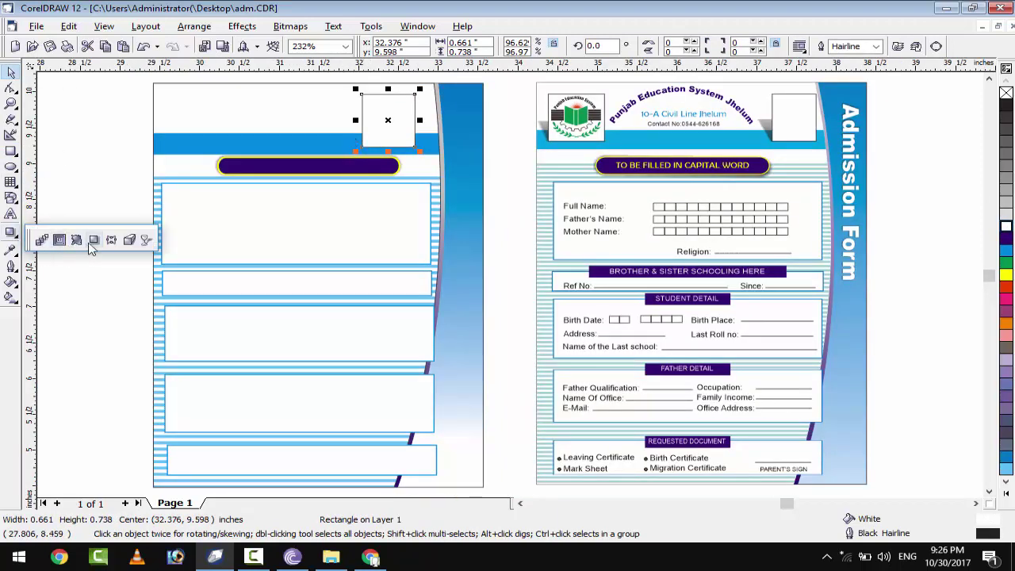
pyautogui.click(94, 240)
pyautogui.moveTo(387, 119); pyautogui.dragTo(346, 127)
pyautogui.click(408, 47)
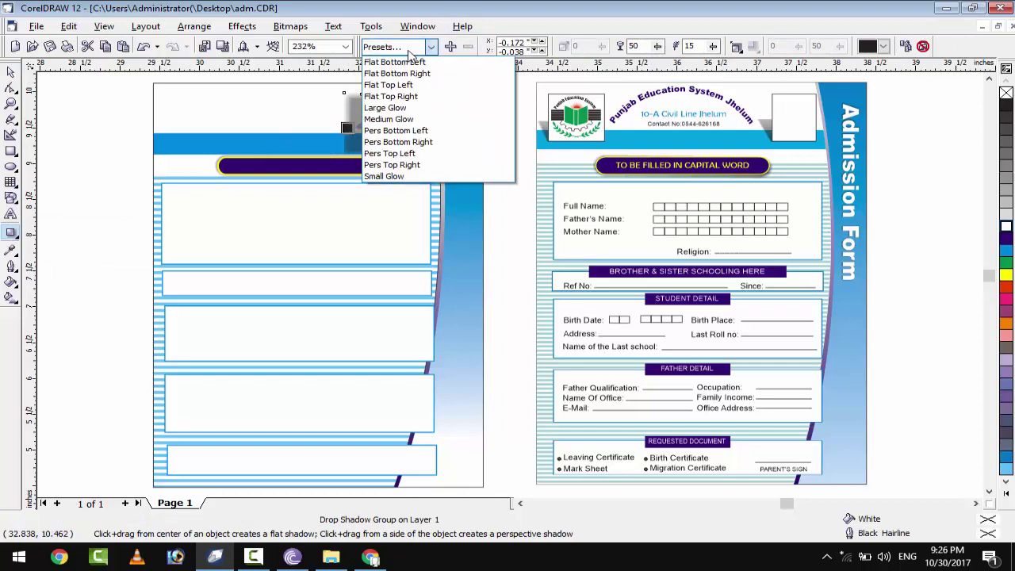
pyautogui.click(394, 130)
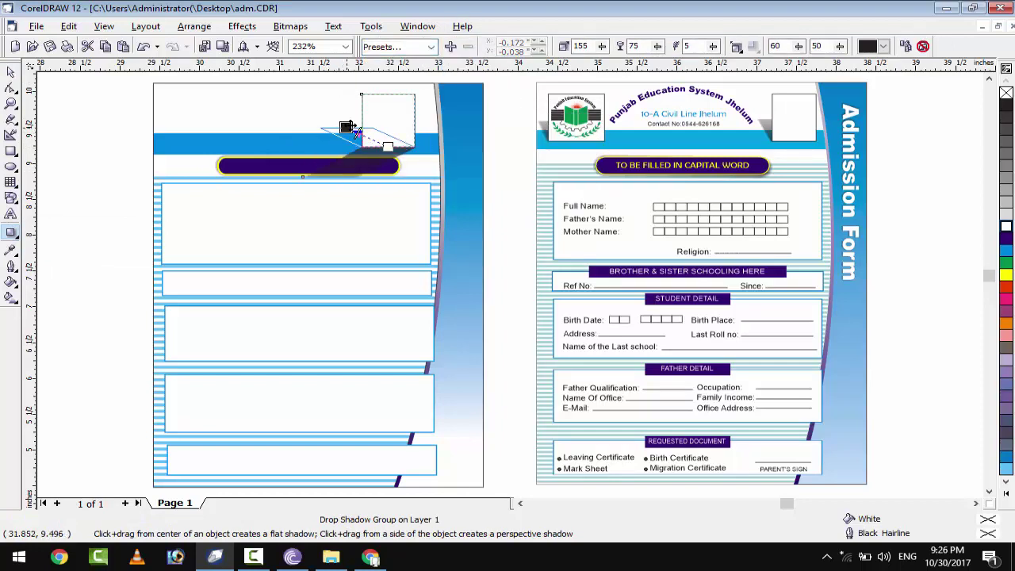
pyautogui.moveTo(346, 128)
pyautogui.mouseDown()
pyautogui.moveTo(372, 120)
pyautogui.moveTo(403, 139)
pyautogui.moveTo(229, 118)
pyautogui.moveTo(241, 117)
pyautogui.mouseUp()
# Copy the shadowed square to the top left of the page.
pyautogui.press('space')
pyautogui.click(369, 102)
pyautogui.click(397, 131)
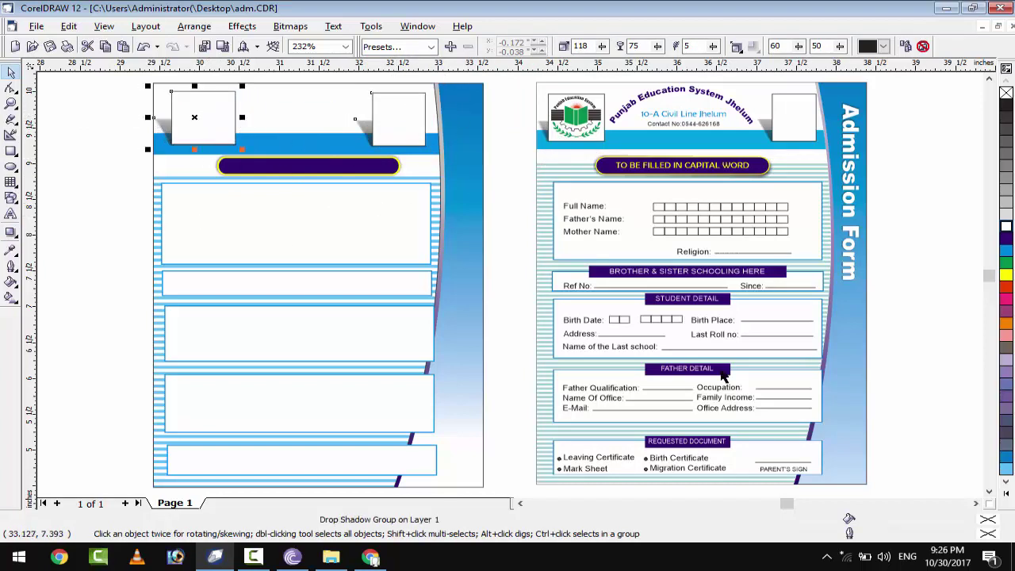
pyautogui.scroll(-1, 606, 234)
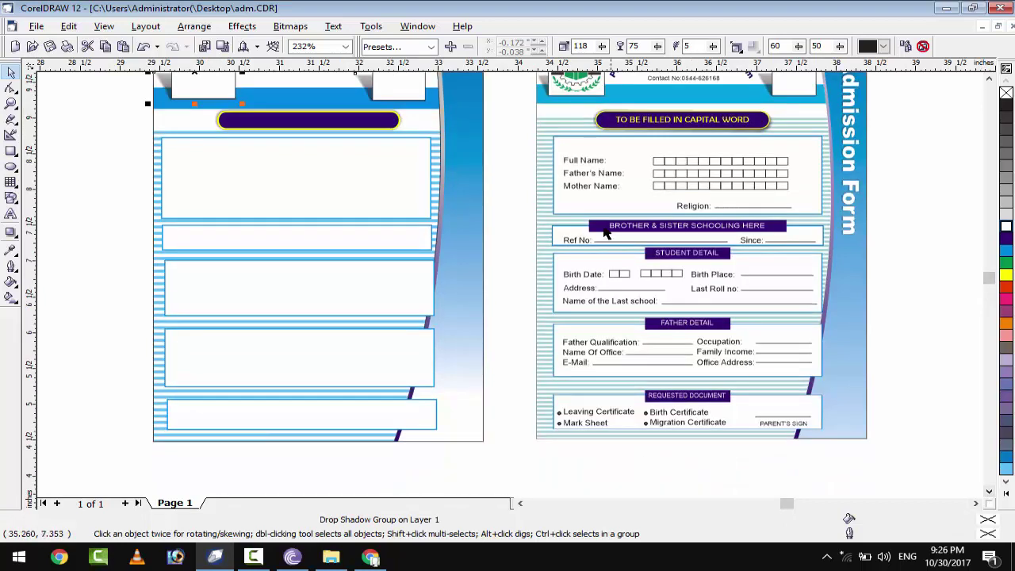
# Draw a thin dark blue bar across the second box's top and centre it on that box.
pyautogui.click(11, 151)
pyautogui.moveTo(222, 220); pyautogui.dragTo(396, 232)
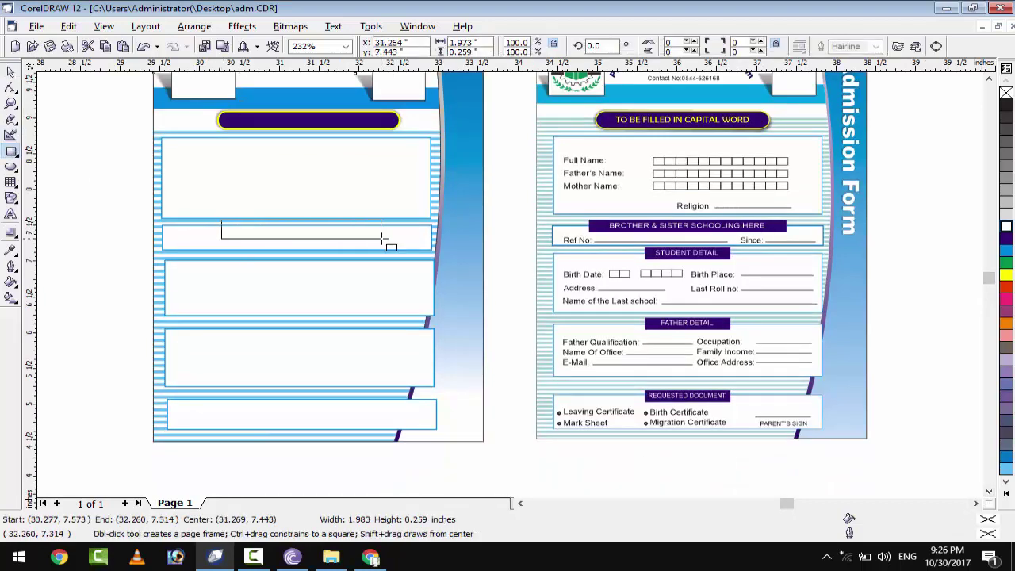
pyautogui.click(1007, 237)
pyautogui.press('space')
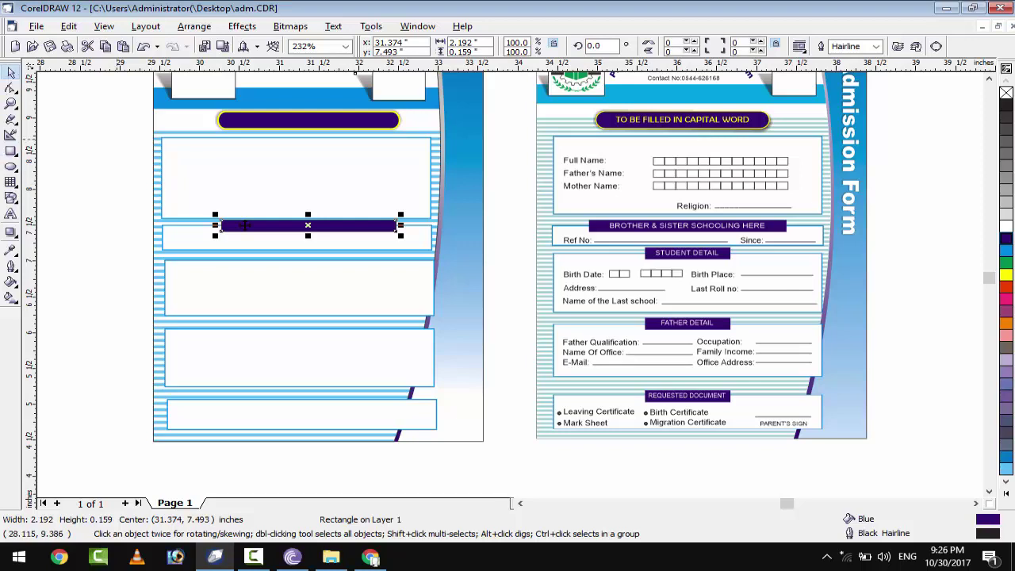
pyautogui.keyDown('shift'); pyautogui.click(183, 242); pyautogui.keyUp('shift')
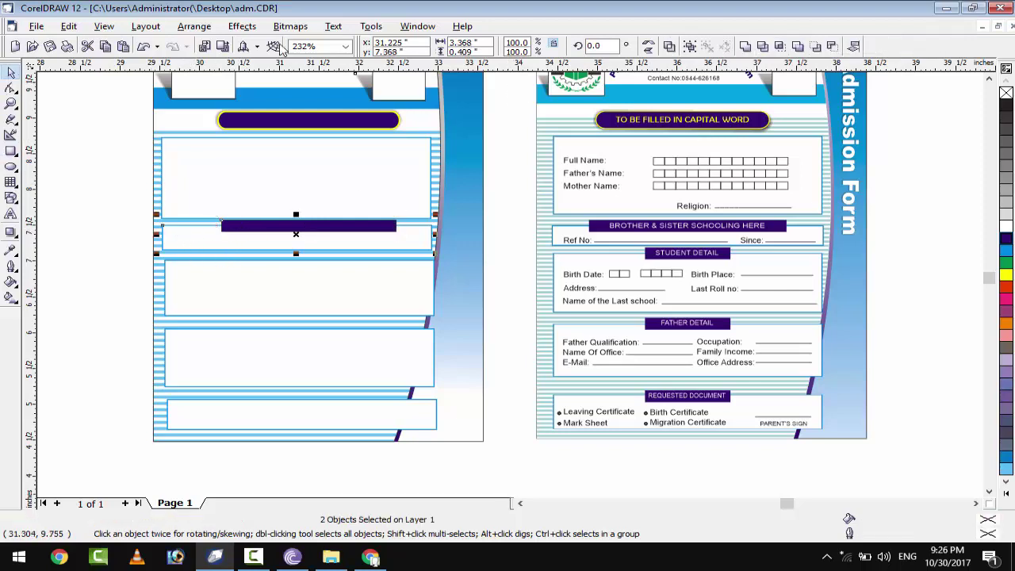
pyautogui.click(194, 26)
pyautogui.click(446, 149)
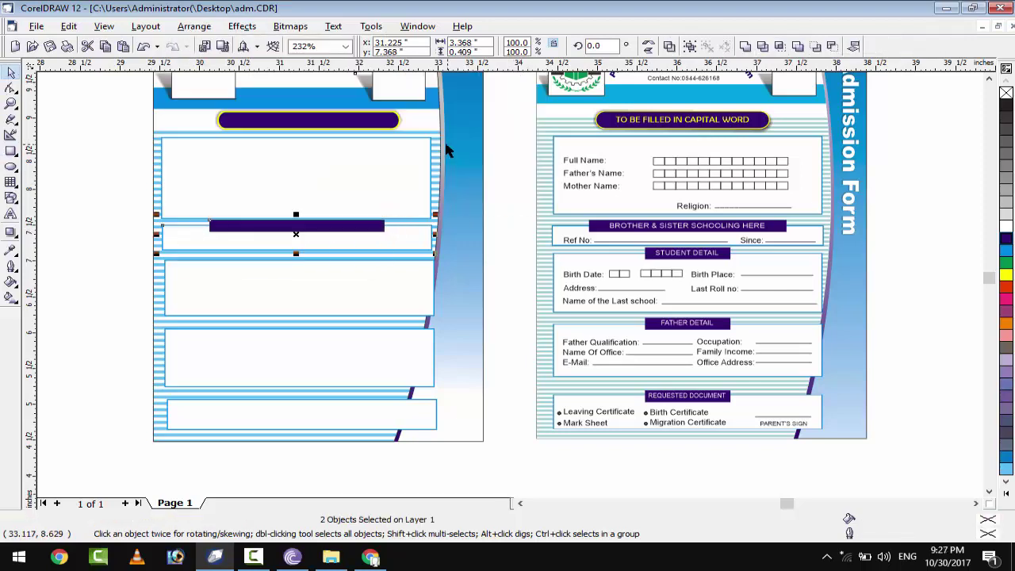
# Duplicate the bar down to the next boxes, shortening and centring the copies.
pyautogui.click(236, 226)
pyautogui.hotkey('ctrl', 'd')
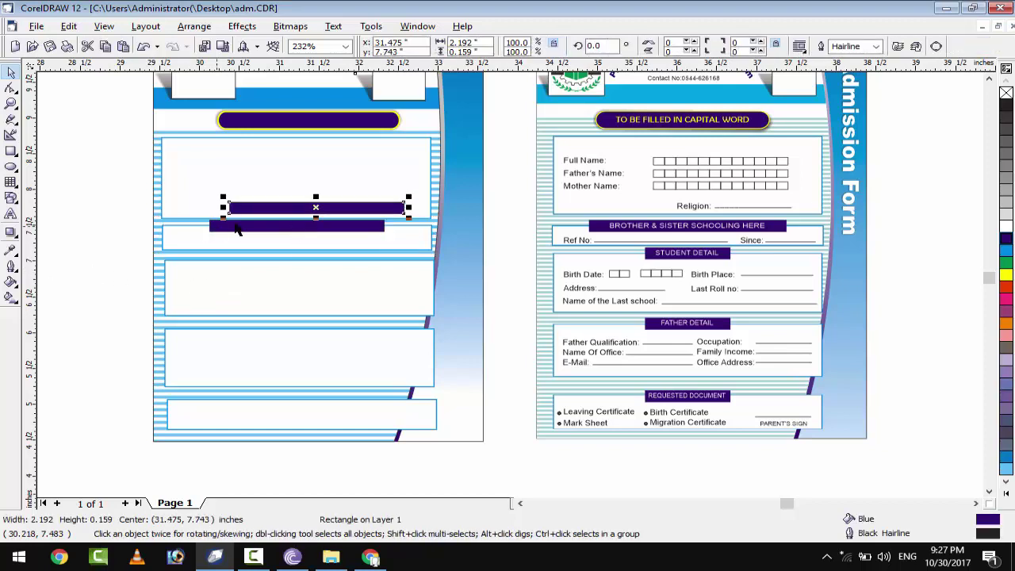
pyautogui.moveTo(287, 208); pyautogui.dragTo(272, 264)
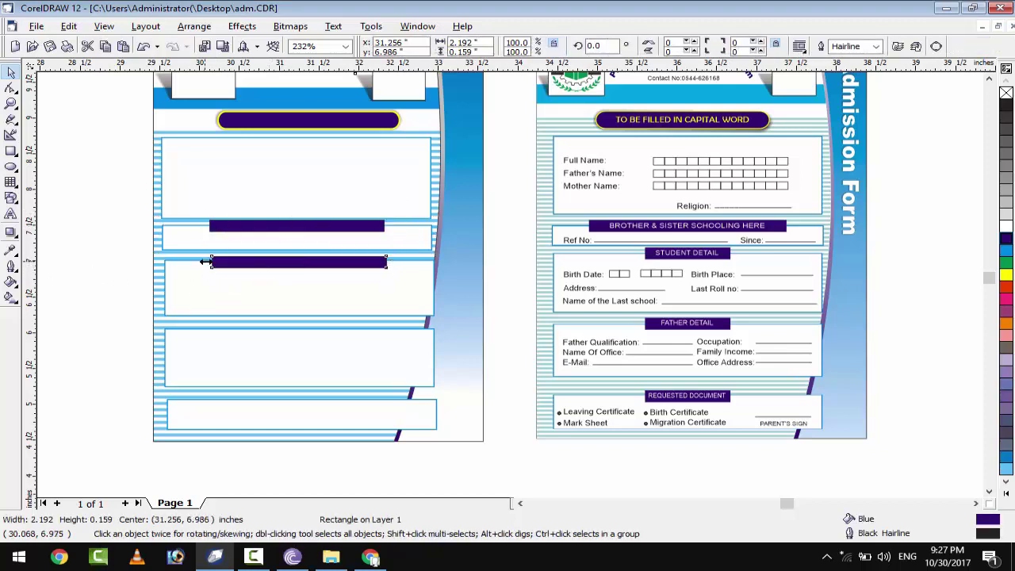
pyautogui.moveTo(210, 262); pyautogui.dragTo(277, 262)
pyautogui.keyDown('shift'); pyautogui.click(332, 298); pyautogui.keyUp('shift')
pyautogui.press('c')
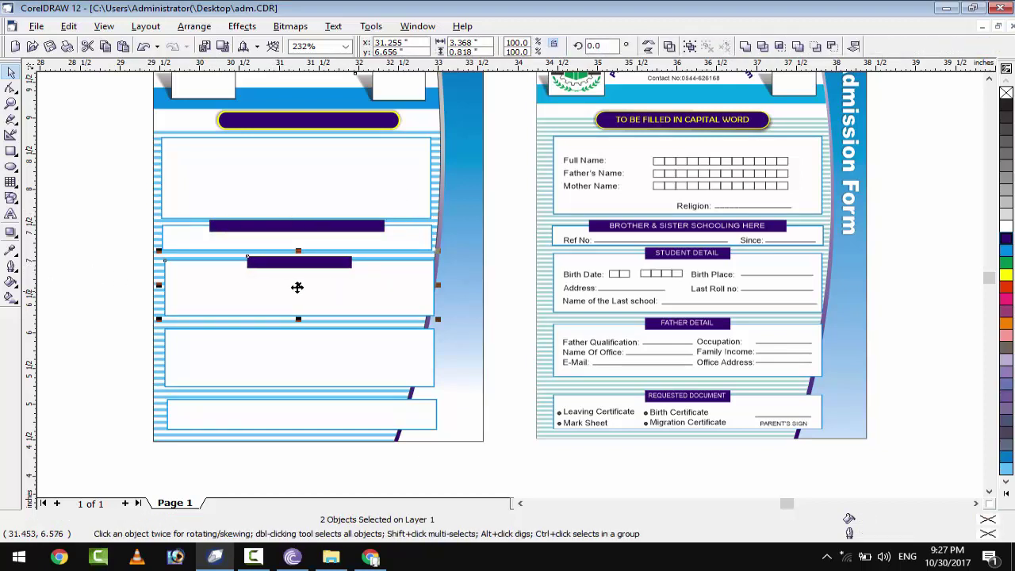
pyautogui.click(349, 262)
pyautogui.hotkey('ctrl', 'd')
pyautogui.moveTo(301, 242)
pyautogui.mouseDown()
pyautogui.moveTo(287, 328)
pyautogui.moveTo(255, 404)
pyautogui.mouseUp()
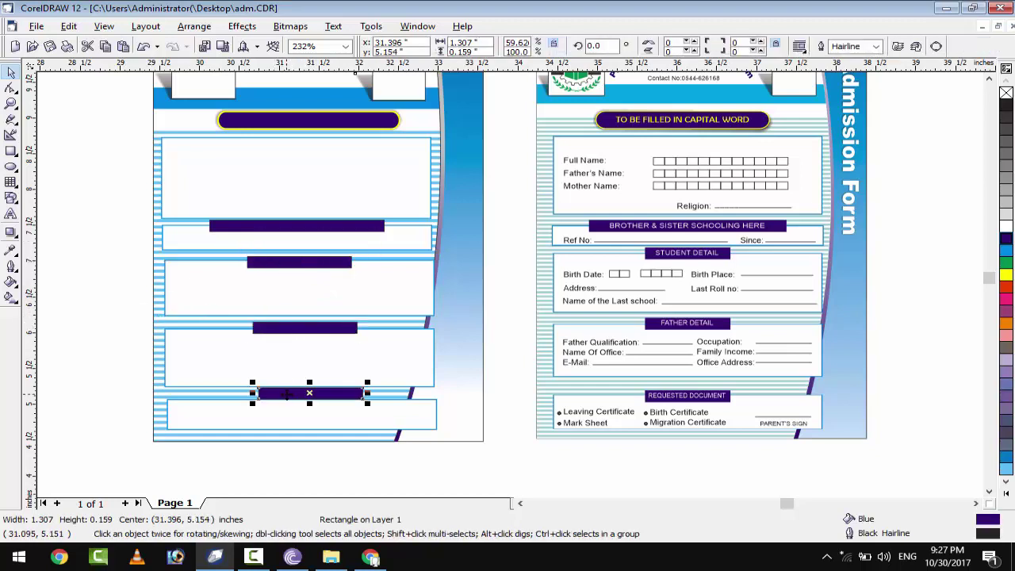
# Select the lower boxes and bars, then pair the bottom bar with the bottom box.
pyautogui.keyDown('shift'); pyautogui.click(206, 417); pyautogui.keyUp('shift')
pyautogui.keyDown('shift'); pyautogui.click(198, 361); pyautogui.keyUp('shift')
pyautogui.keyDown('shift'); pyautogui.click(198, 308); pyautogui.keyUp('shift')
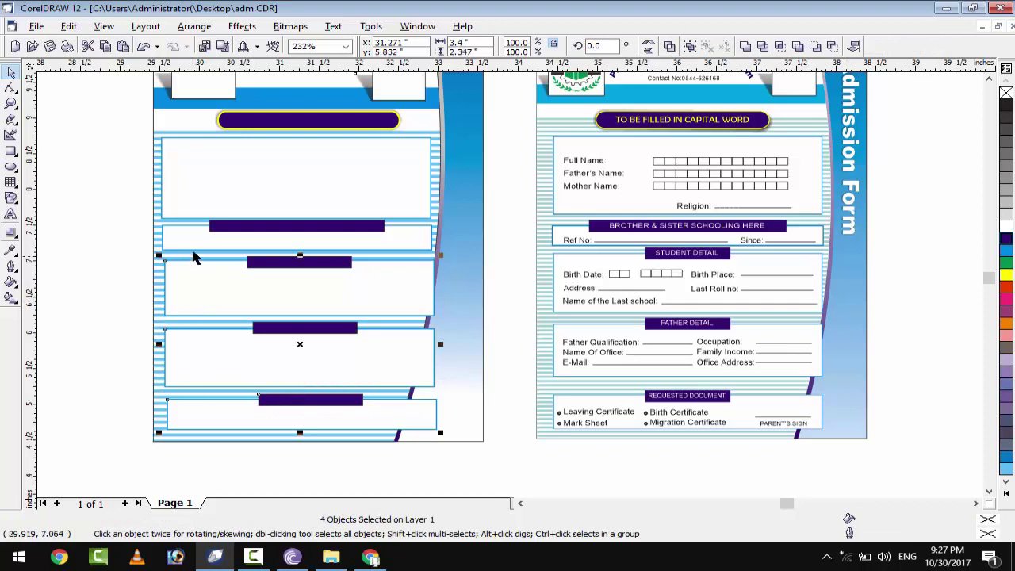
pyautogui.keyDown('shift'); pyautogui.click(196, 238); pyautogui.keyUp('shift')
pyautogui.keyDown('shift'); pyautogui.click(194, 193); pyautogui.keyUp('shift')
pyautogui.click(284, 399)
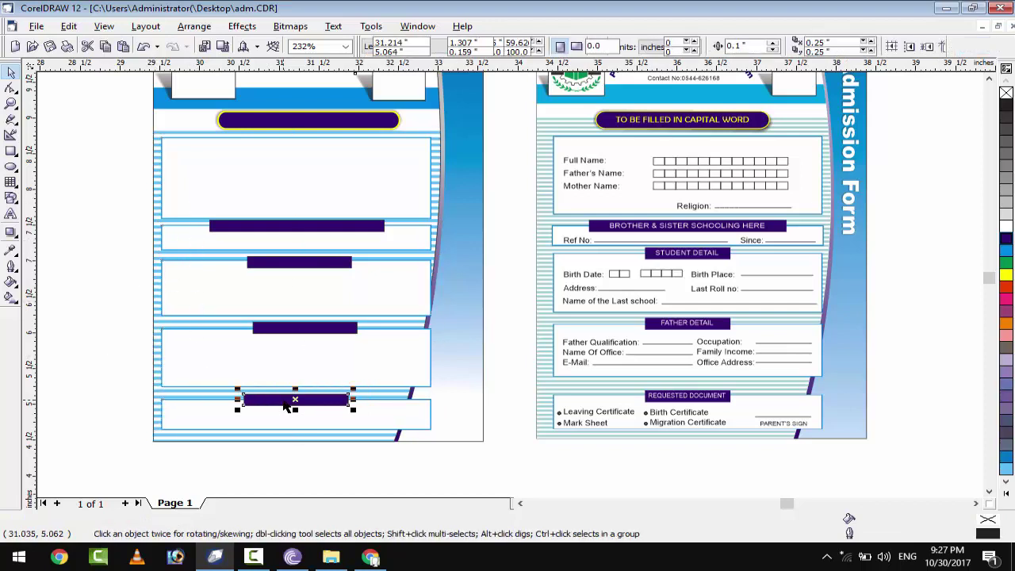
pyautogui.keyDown('shift'); pyautogui.click(276, 422); pyautogui.keyUp('shift')
# Centre the third and second bars on the boxes beneath them.
pyautogui.click(289, 327)
pyautogui.keyDown('shift'); pyautogui.click(285, 370); pyautogui.keyUp('shift')
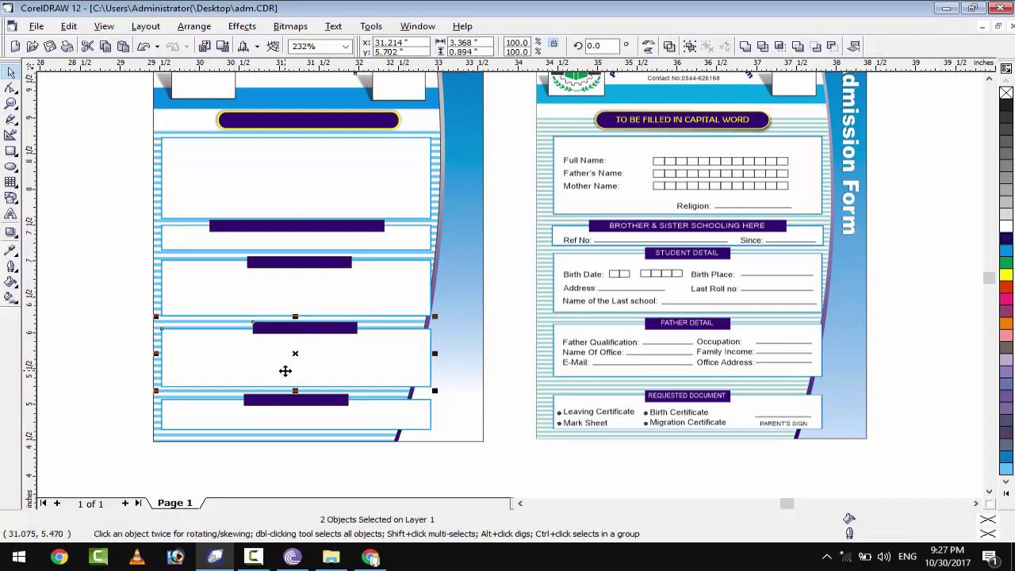
pyautogui.click(289, 265)
pyautogui.keyDown('shift'); pyautogui.click(294, 288); pyautogui.keyUp('shift')
pyautogui.press('c')
pyautogui.click(281, 227)
pyautogui.keyDown('shift'); pyautogui.click(283, 248); pyautogui.keyUp('shift')
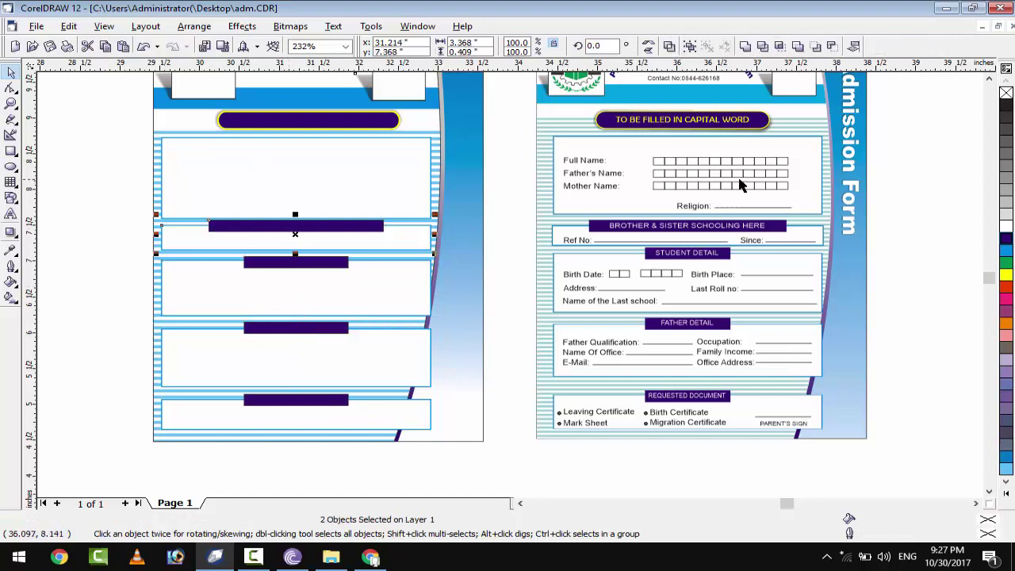
# Draw a seven-cell graph-paper grid in the top box and line it up on the vertical guideline.
pyautogui.click(11, 181)
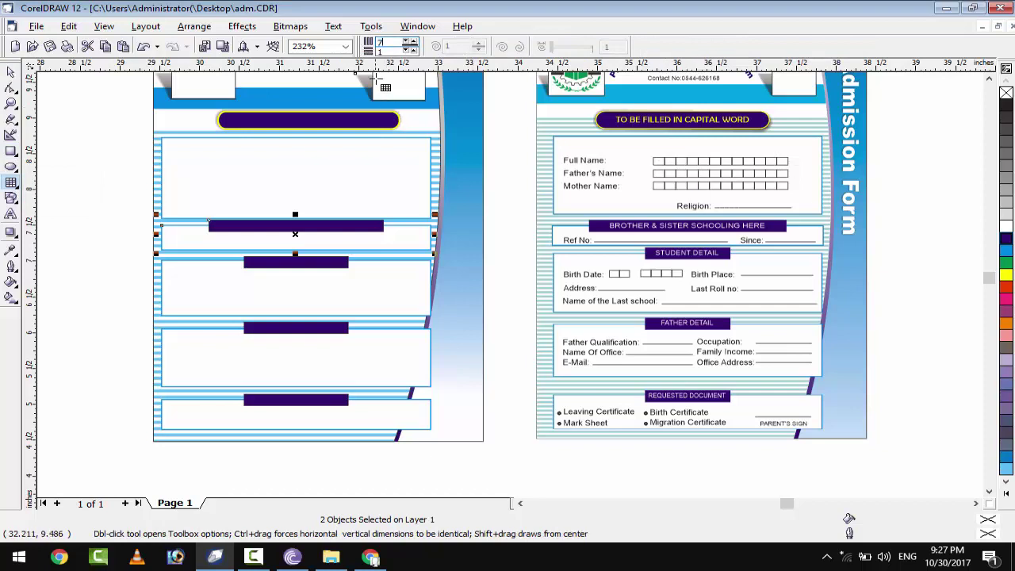
pyautogui.moveTo(246, 149); pyautogui.dragTo(399, 168)
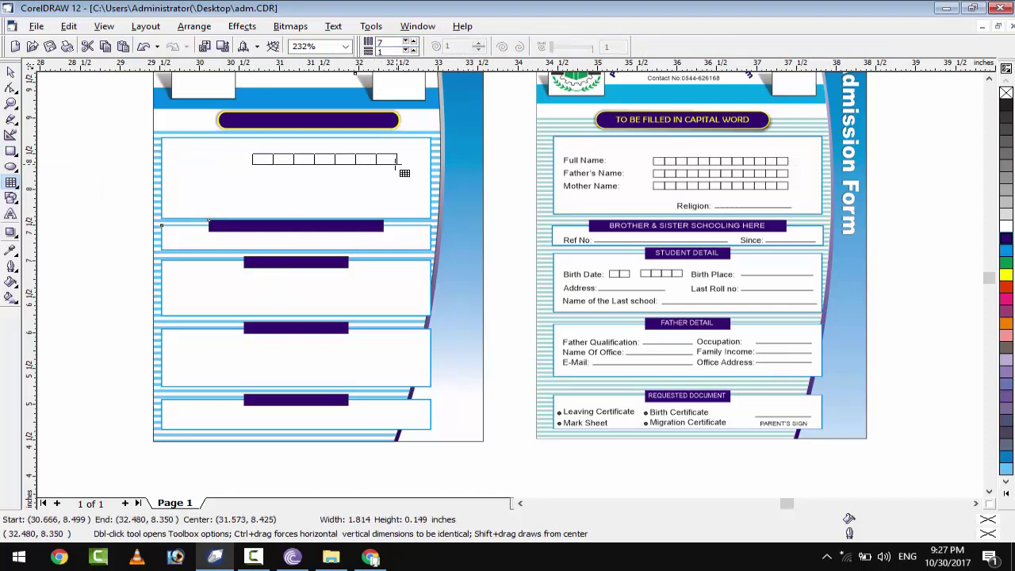
pyautogui.press('space')
pyautogui.scroll(2, 254, 155)
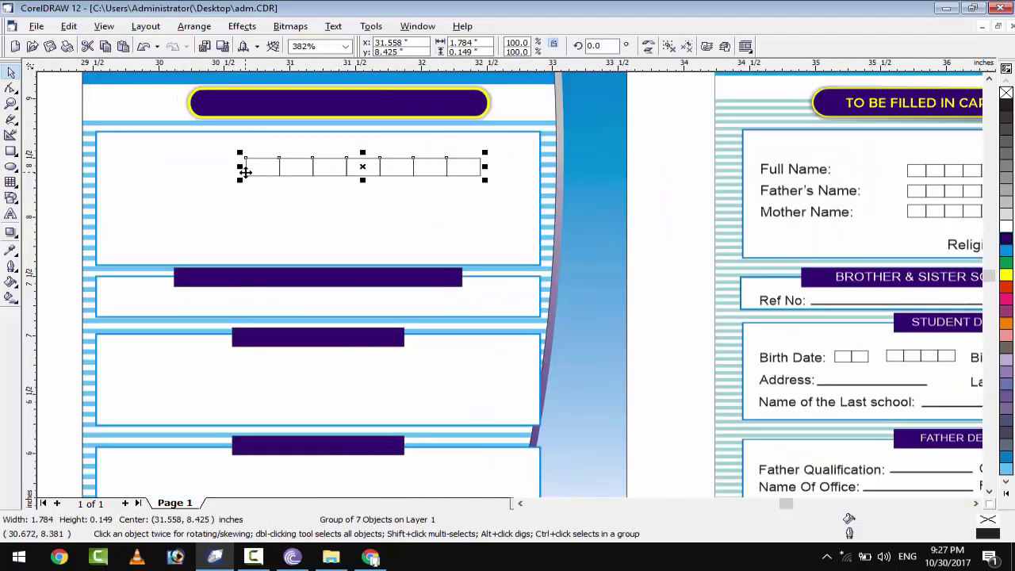
pyautogui.moveTo(361, 169); pyautogui.dragTo(357, 172)
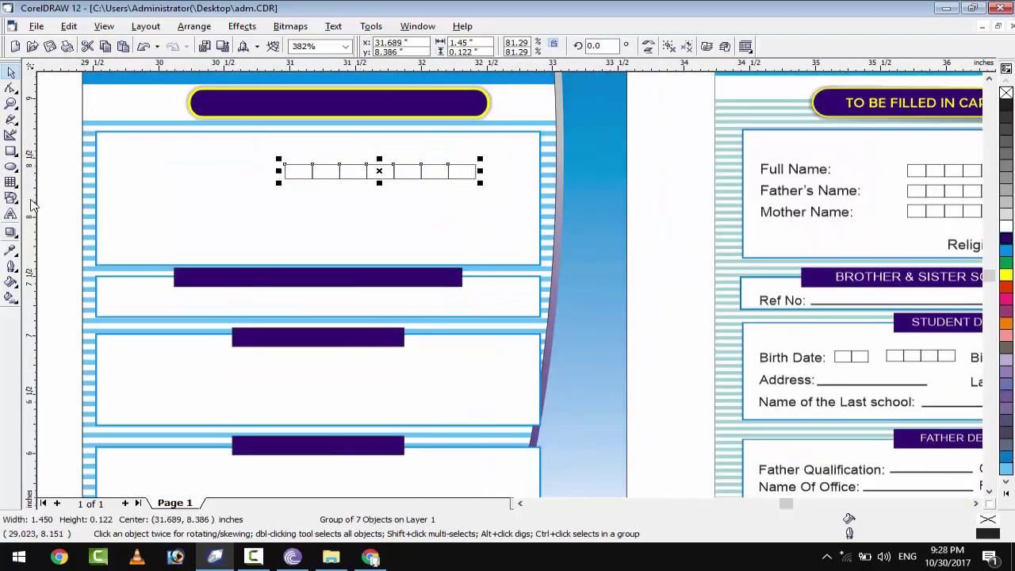
pyautogui.click(285, 207)
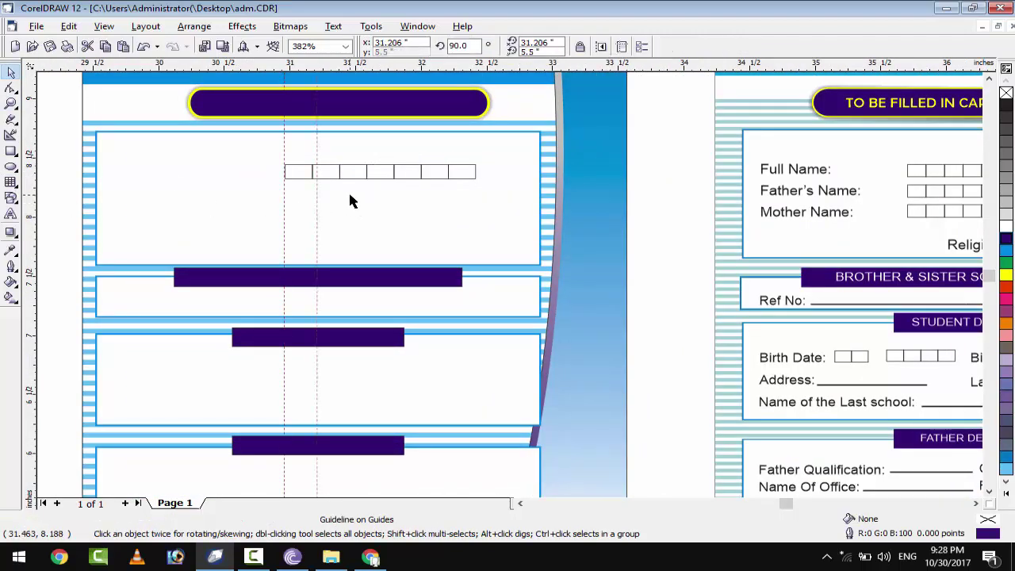
pyautogui.click(363, 172)
# Duplicate the grid row twice with Ctrl+D, stacking the copies below the first row.
pyautogui.hotkey('ctrl', 'd')
pyautogui.moveTo(356, 172); pyautogui.dragTo(322, 197)
pyautogui.hotkey('ctrl', 'd')
pyautogui.keyDown('shift'); pyautogui.click(306, 199); pyautogui.keyUp('shift')
pyautogui.keyDown('shift'); pyautogui.click(306, 176); pyautogui.keyUp('shift')
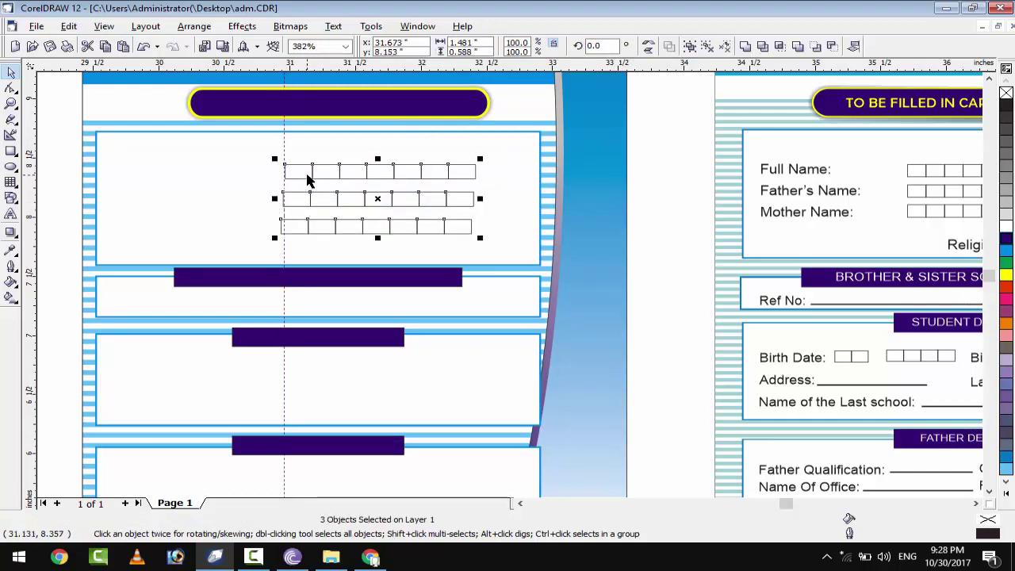
pyautogui.click(781, 168)
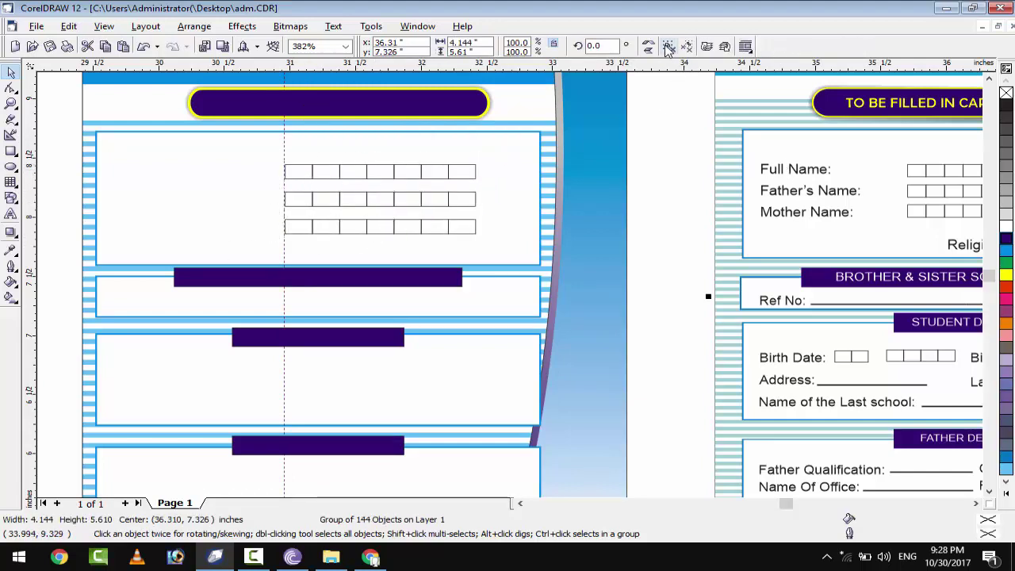
pyautogui.press('Escape')
# Copy the Full Name: label from the finished form beside the first grid row, adding a guideline.
pyautogui.click(770, 170)
pyautogui.moveTo(793, 169); pyautogui.dragTo(193, 177)
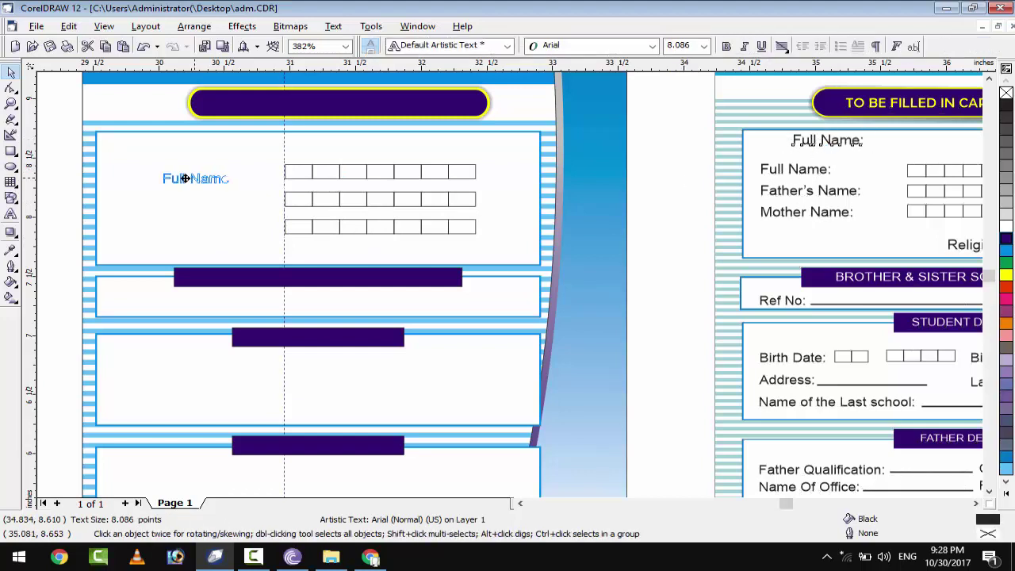
pyautogui.moveTo(234, 63); pyautogui.dragTo(234, 179)
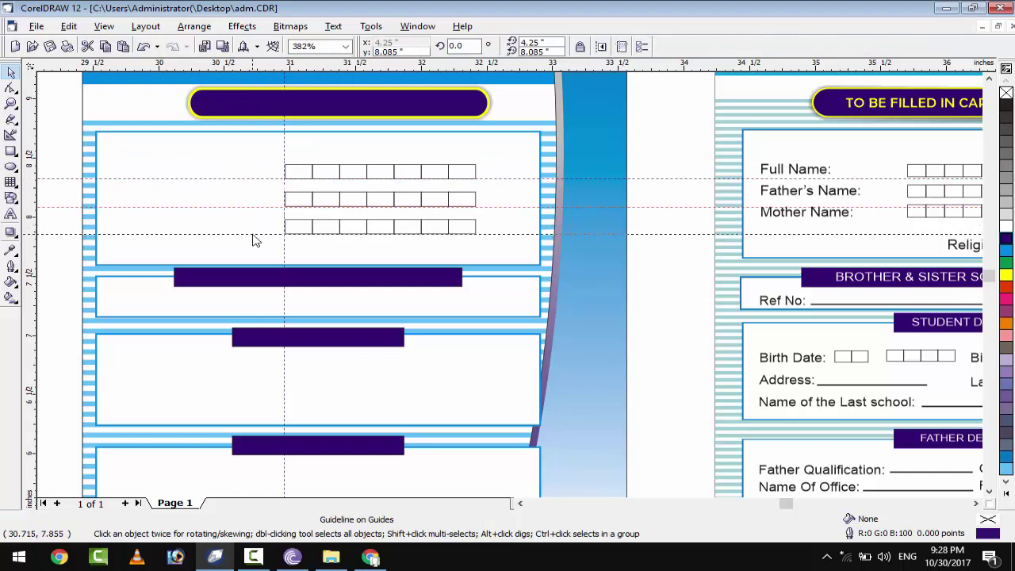
pyautogui.click(178, 179)
pyautogui.rightClick(178, 176)
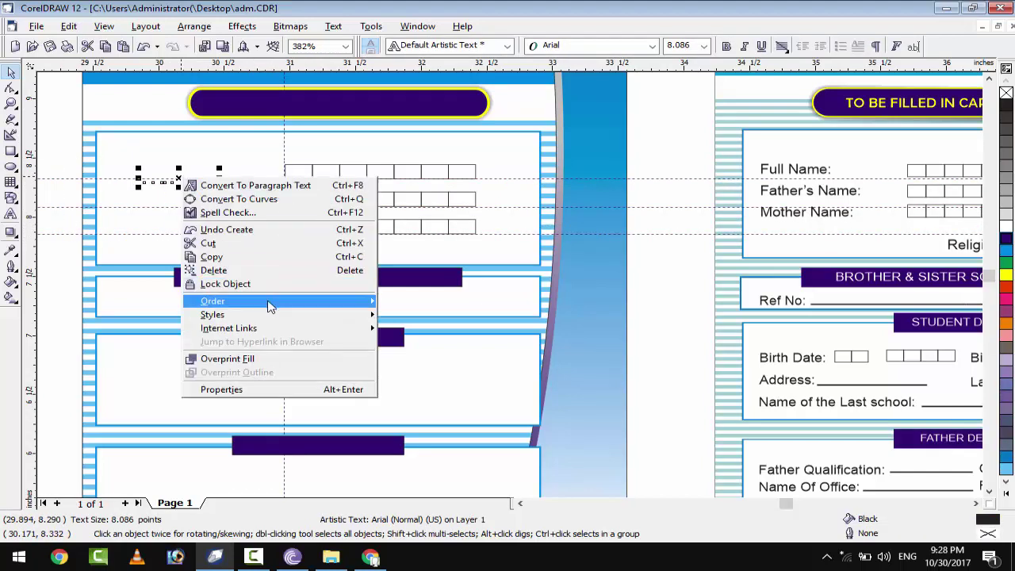
pyautogui.click(412, 304)
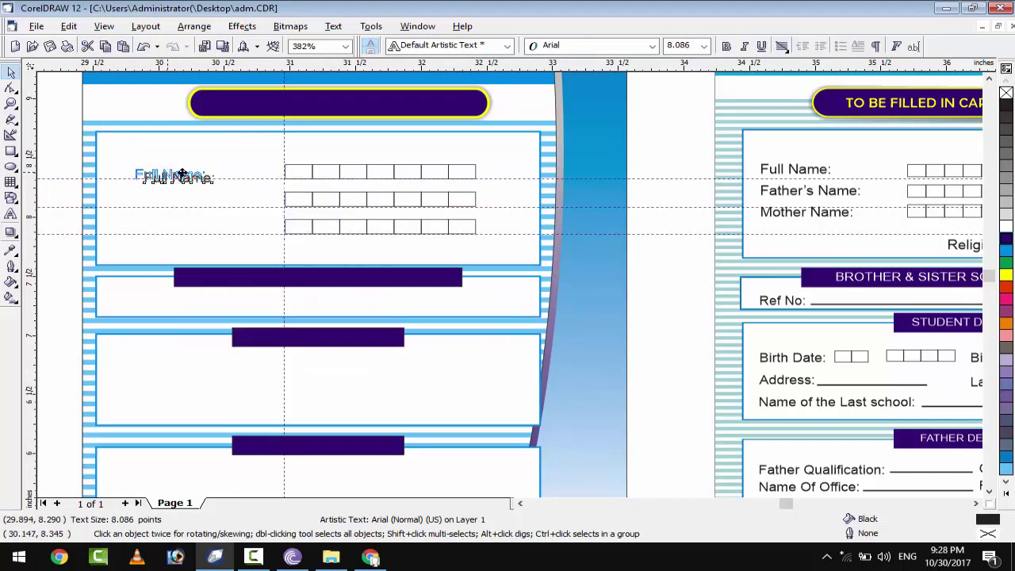
pyautogui.moveTo(182, 173); pyautogui.dragTo(212, 173)
# Copy the Father's Name: and Mother Name: labels beside the second and third grid rows.
pyautogui.click(785, 194)
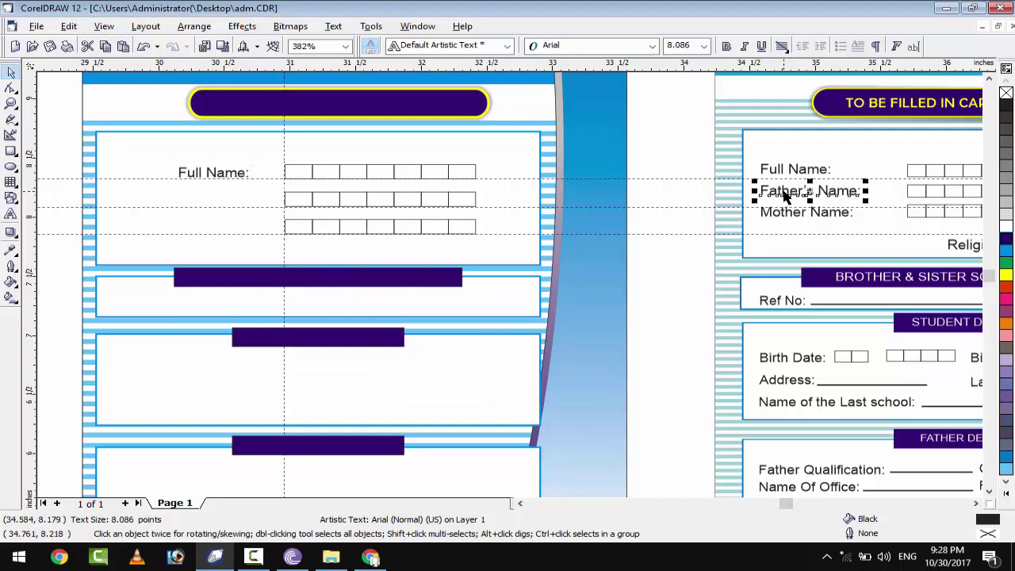
pyautogui.hotkey('ctrl', 'd')
pyautogui.rightClick(840, 161)
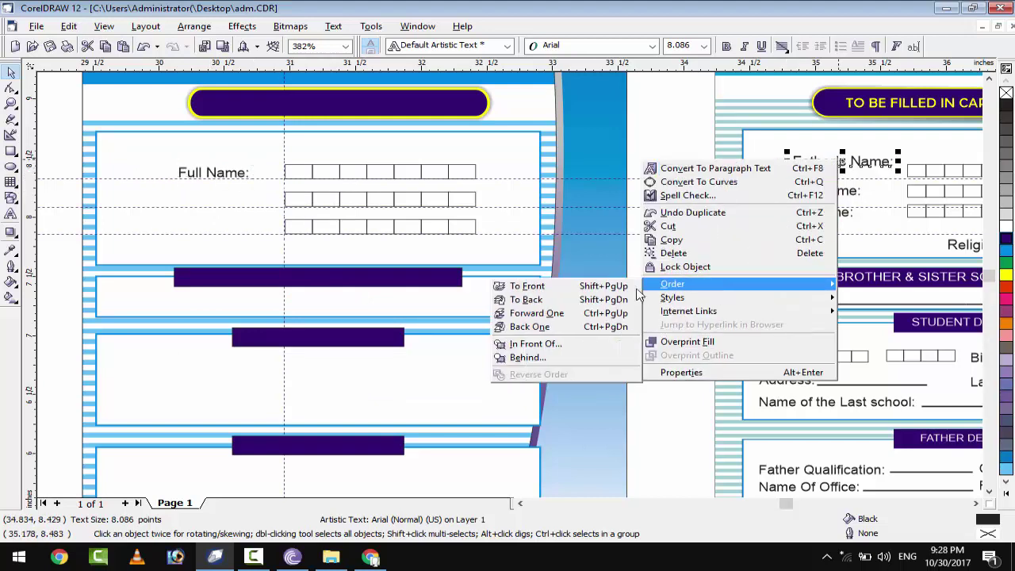
pyautogui.click(527, 287)
pyautogui.moveTo(819, 168); pyautogui.dragTo(229, 201)
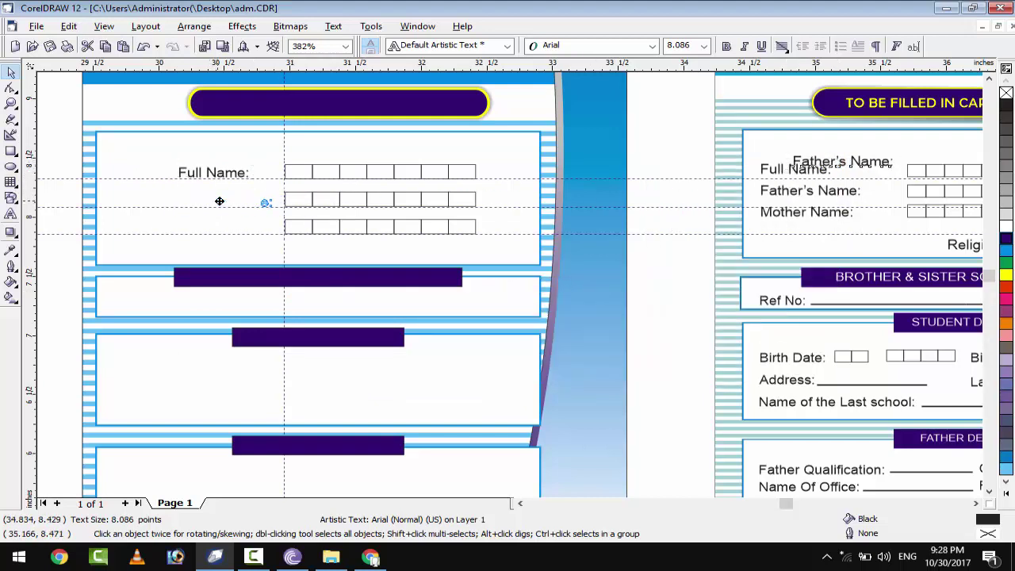
pyautogui.click(759, 214)
pyautogui.hotkey('ctrl', 'd')
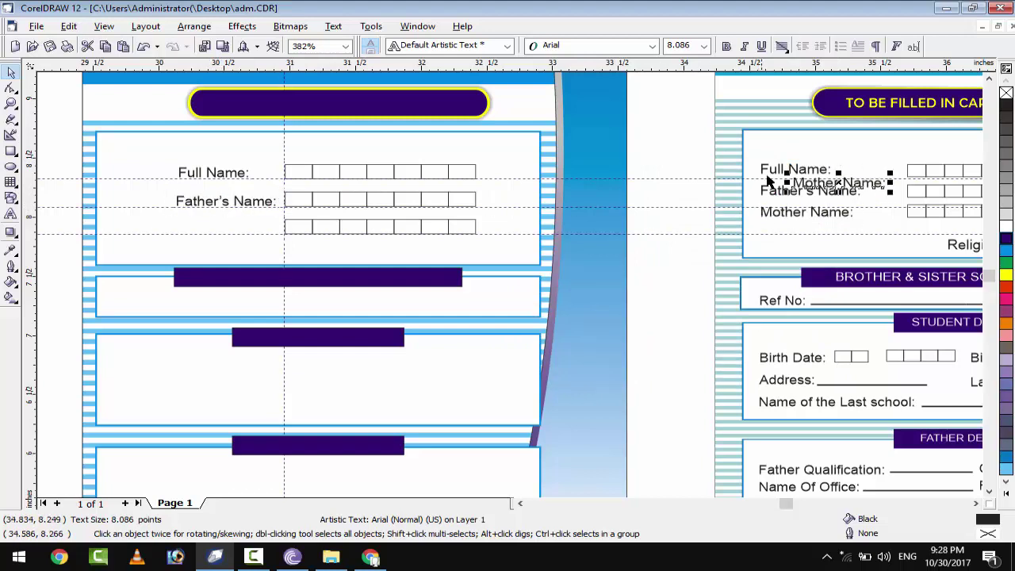
pyautogui.rightClick(834, 182)
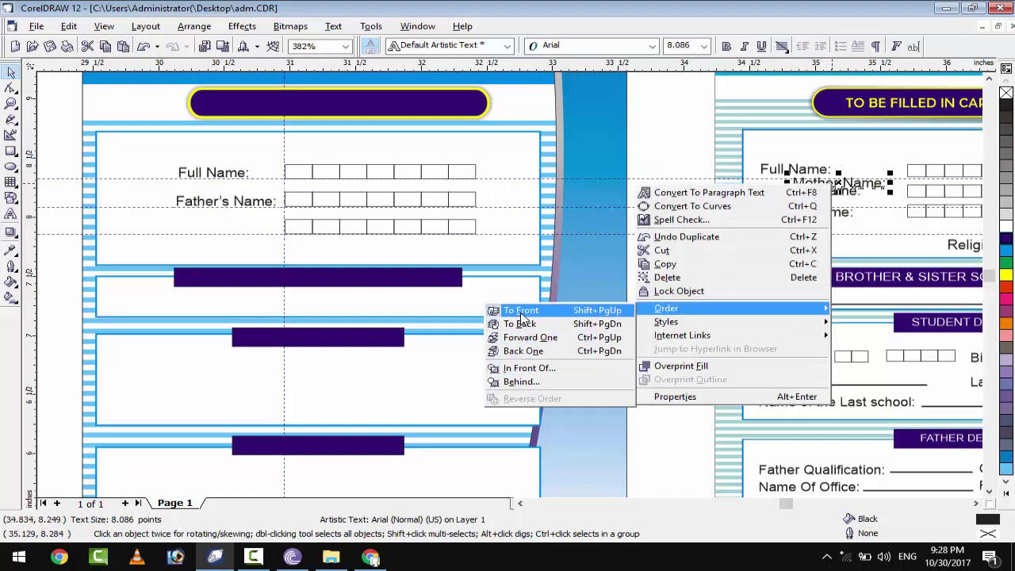
pyautogui.click(516, 310)
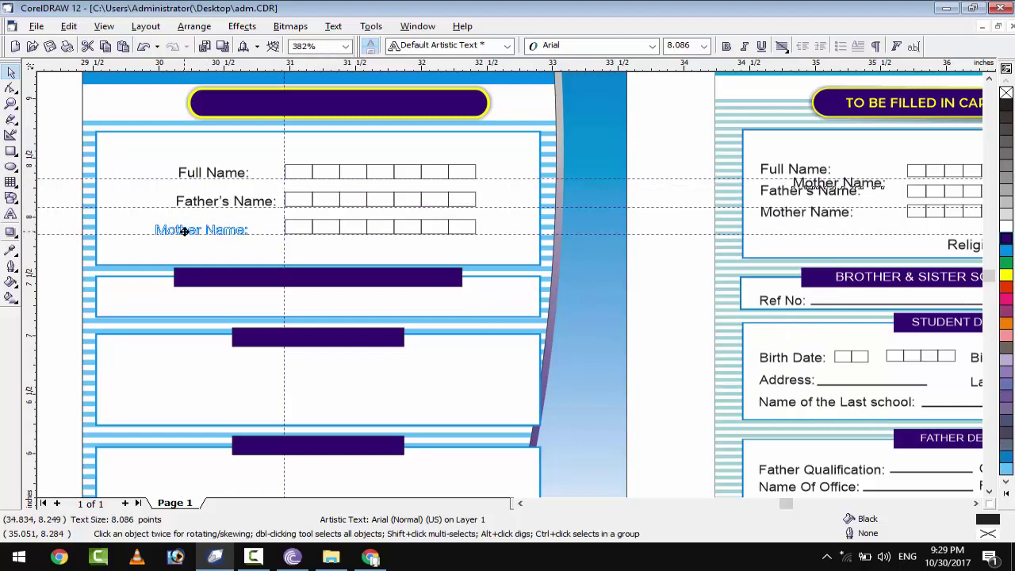
pyautogui.moveTo(822, 185); pyautogui.dragTo(188, 231)
# Left-align and group the three name labels, then nudge the group left.
pyautogui.keyDown('shift'); pyautogui.click(188, 205); pyautogui.keyUp('shift')
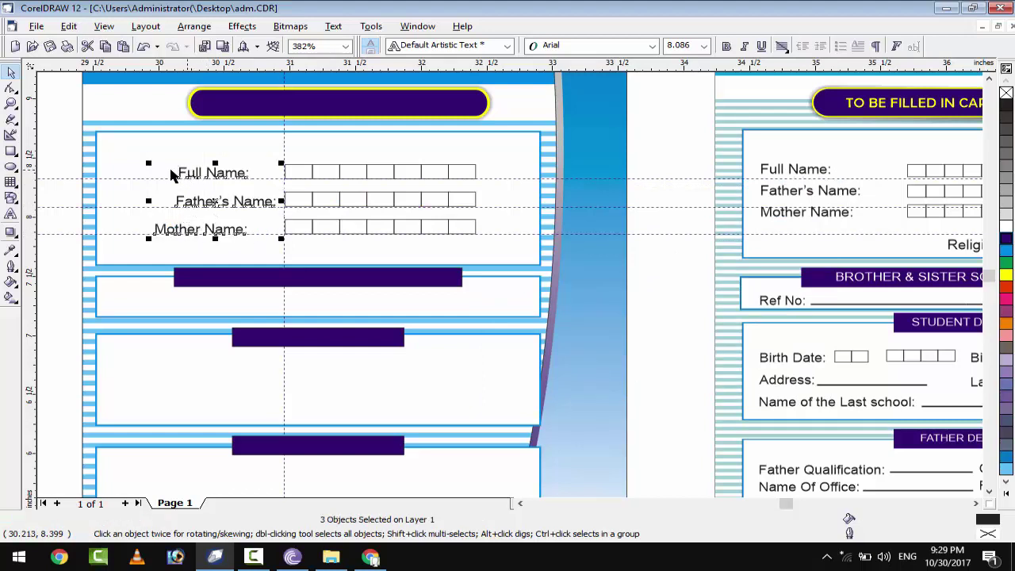
pyautogui.click(195, 26)
pyautogui.moveTo(230, 73)
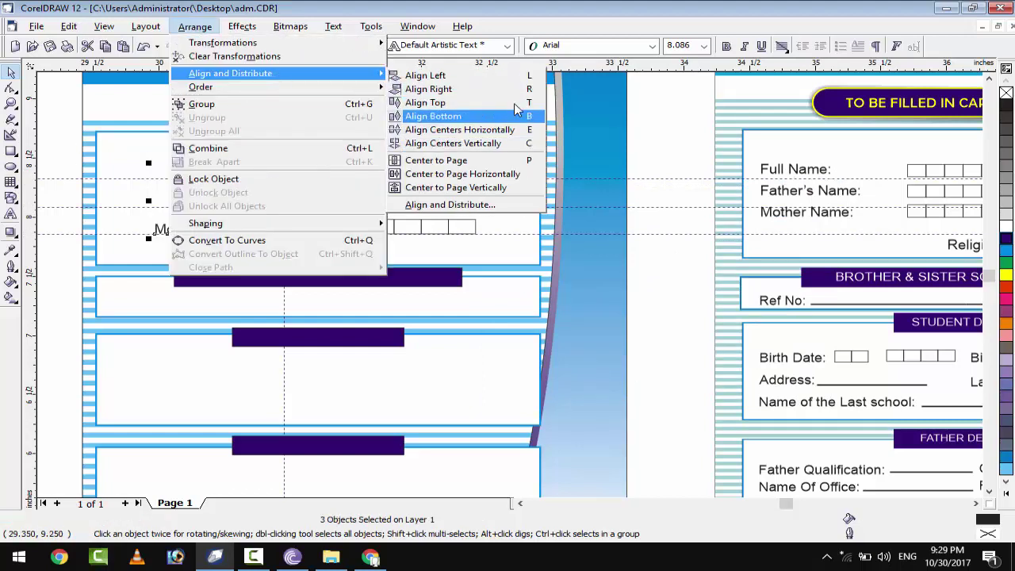
pyautogui.click(448, 89)
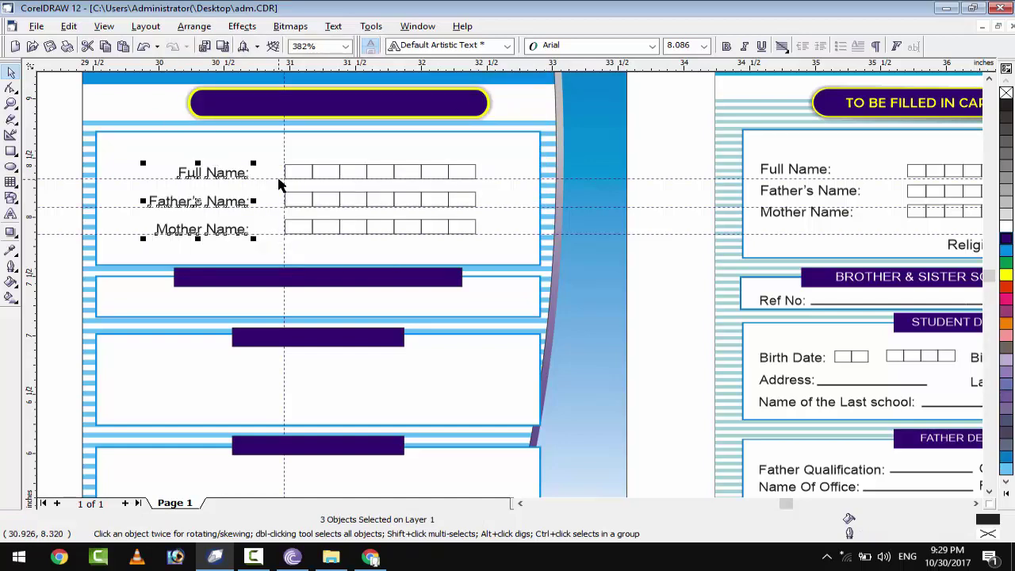
pyautogui.click(194, 26)
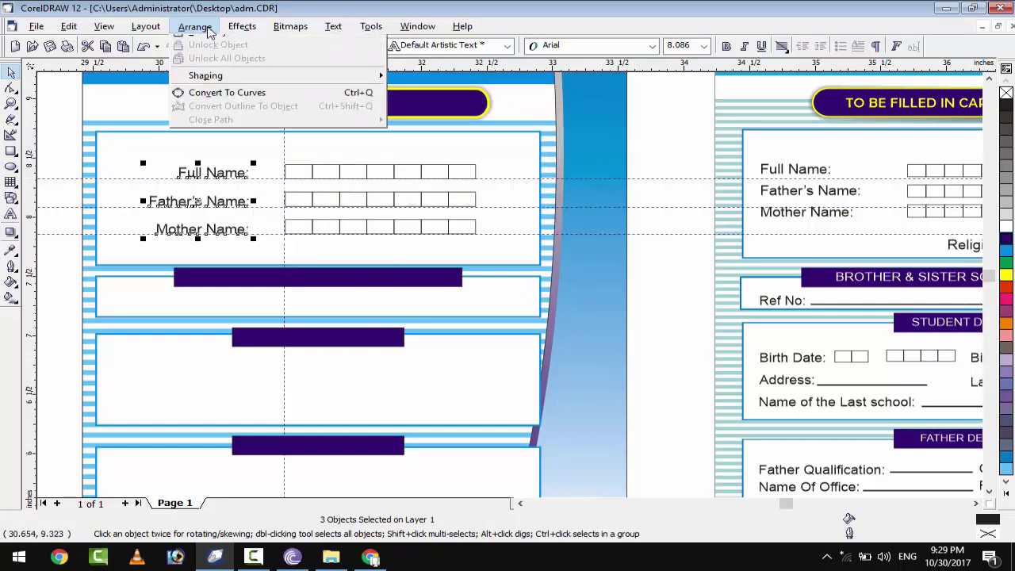
pyautogui.click(445, 75)
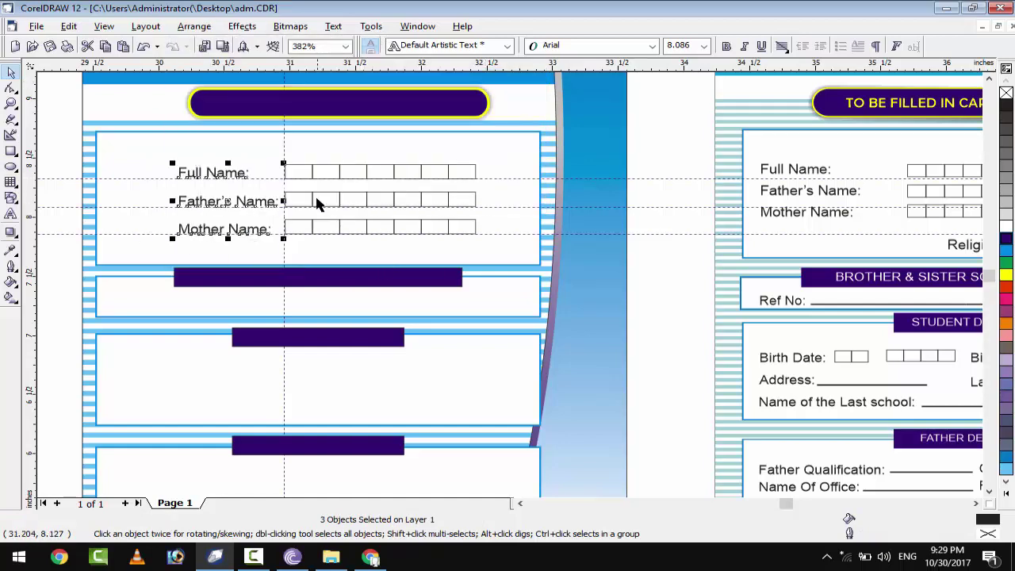
pyautogui.click(194, 26)
pyautogui.click(254, 135)
pyautogui.press('Left')
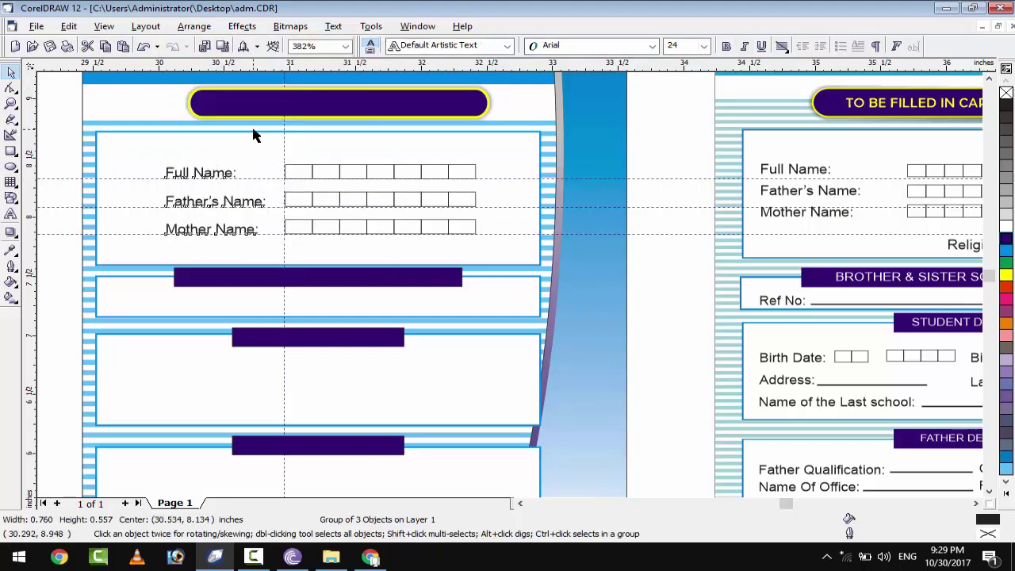
pyautogui.press('Left')
pyautogui.press('Left')
pyautogui.moveTo(555, 147); pyautogui.dragTo(274, 254)
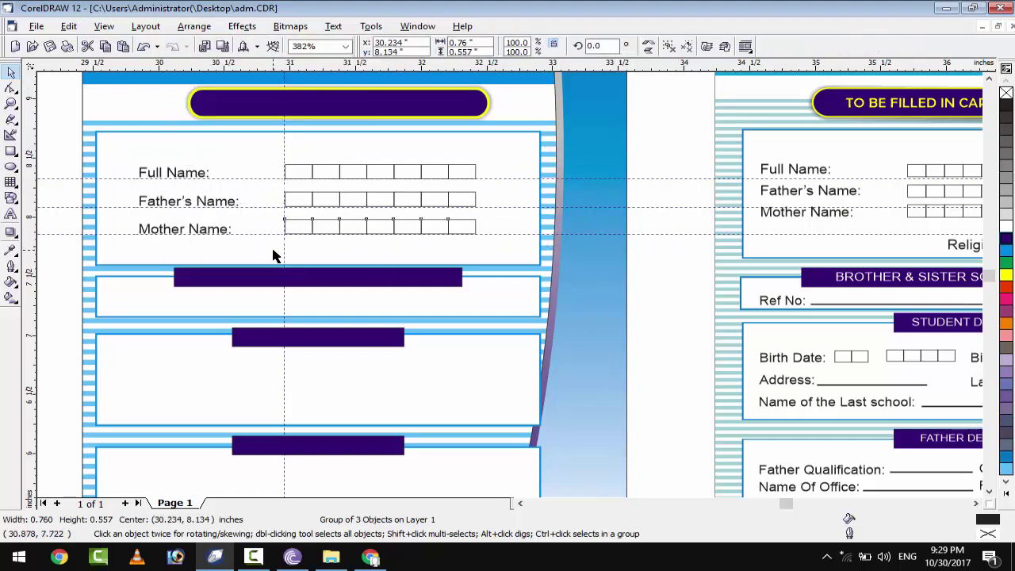
# Copy the Religion: label under the left form's name rows and bring it to the front.
pyautogui.hscroll(3, 476, 250)
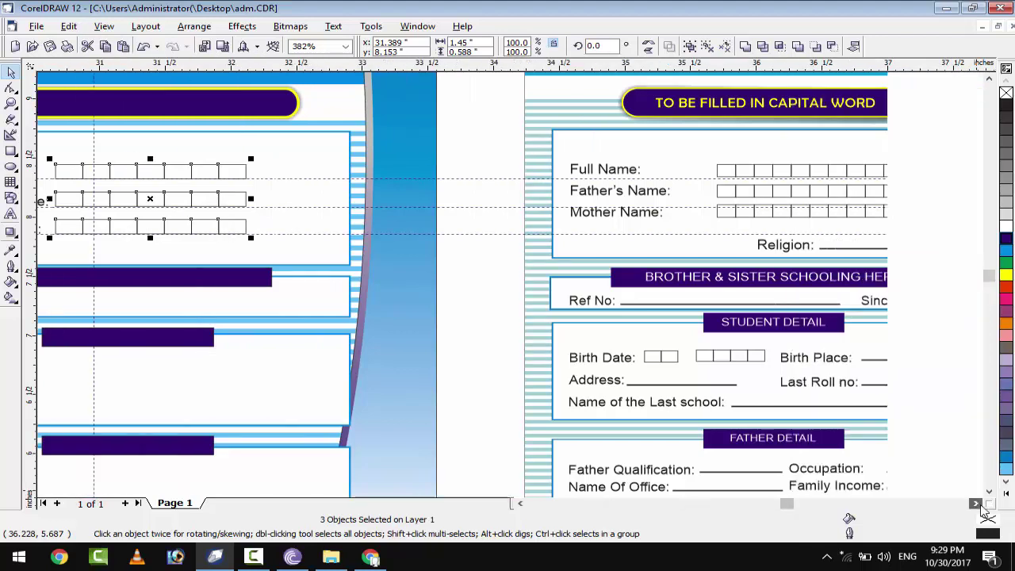
pyautogui.hscroll(2, 755, 251)
pyautogui.moveTo(704, 251); pyautogui.dragTo(75, 256)
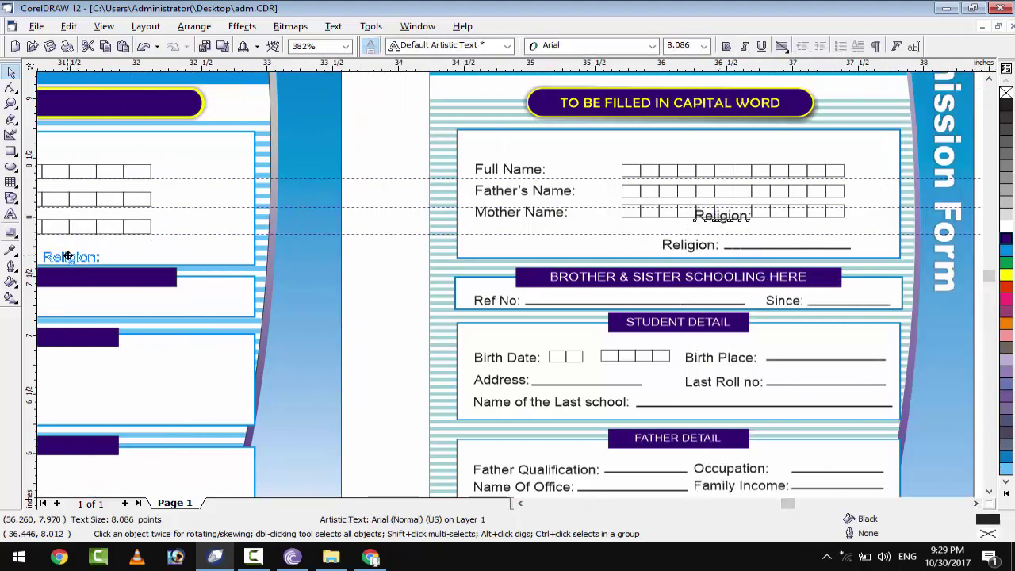
pyautogui.moveTo(68, 256); pyautogui.dragTo(69, 256)
pyautogui.rightClick(69, 255)
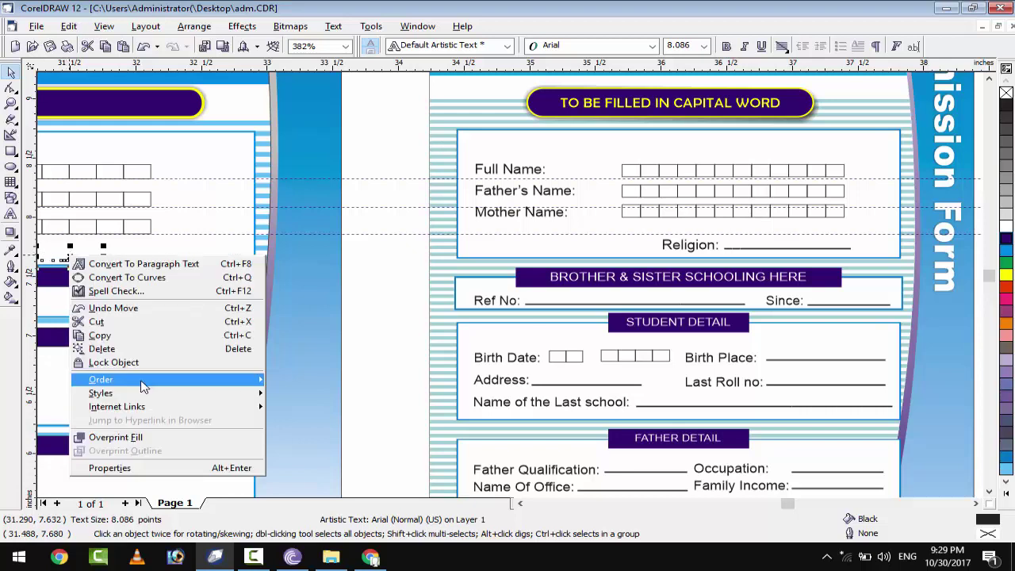
pyautogui.click(295, 381)
# Add a 12 pt underscore entry line beside the left form's Religion: label.
pyautogui.click(11, 215)
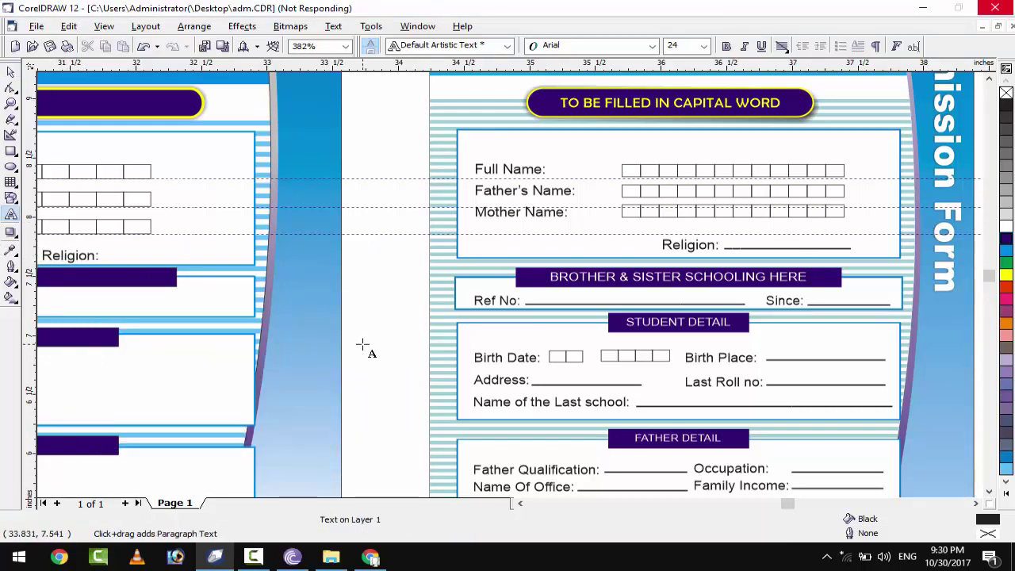
pyautogui.click(369, 272)
pyautogui.write('________')
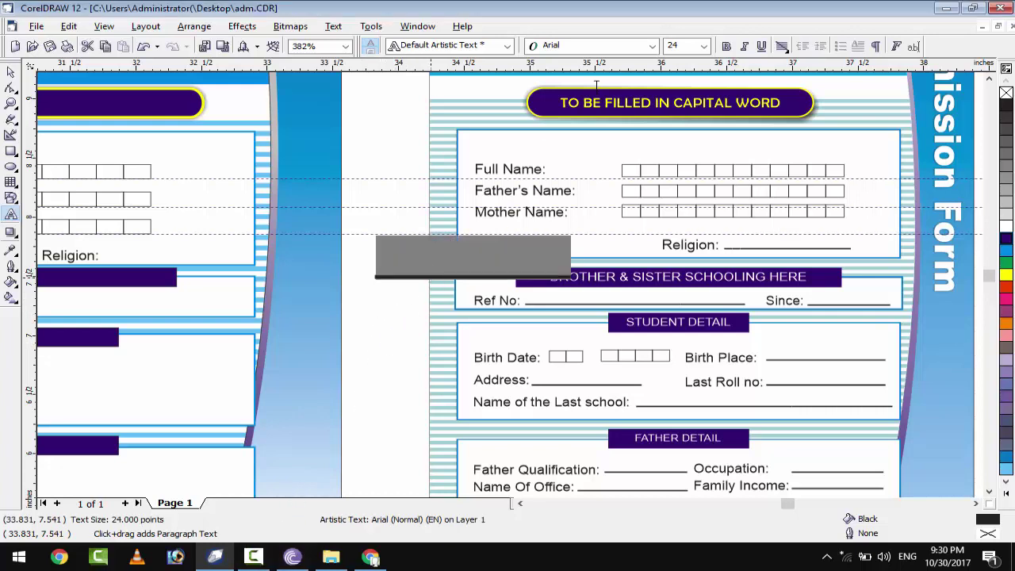
pyautogui.doubleClick(684, 46)
pyautogui.write('12')
pyautogui.press('Return')
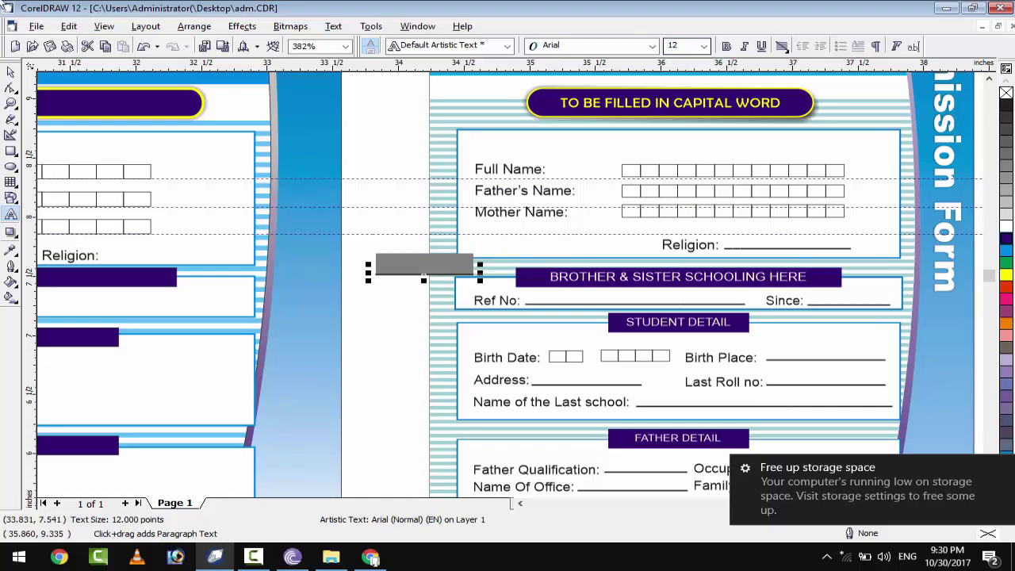
pyautogui.hotkey('ctrl', 'space')
pyautogui.moveTo(410, 272)
pyautogui.mouseDown()
pyautogui.moveTo(134, 256)
pyautogui.moveTo(155, 256)
pyautogui.mouseUp()
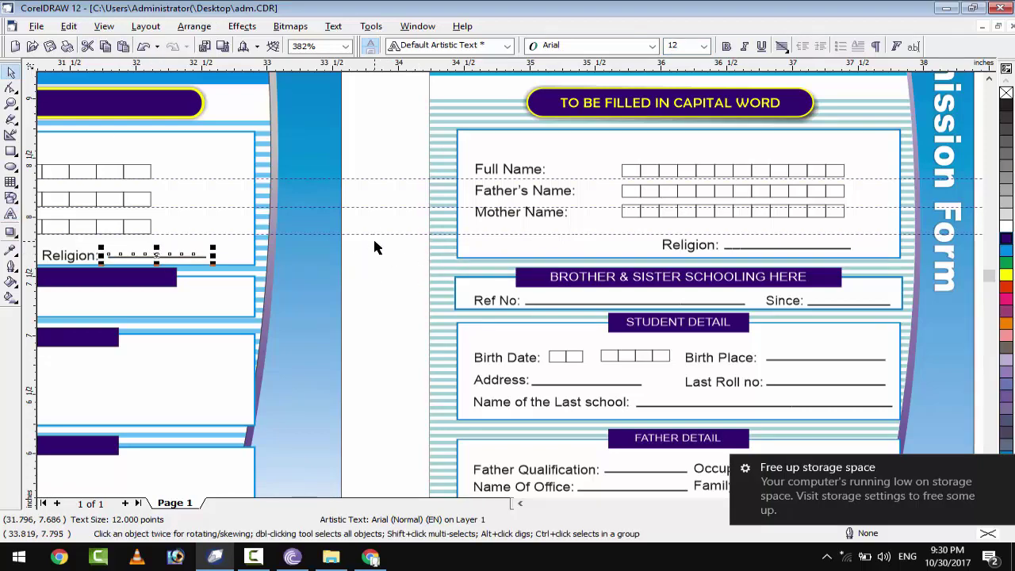
pyautogui.scroll(-2, 376, 247)
pyautogui.click(502, 274)
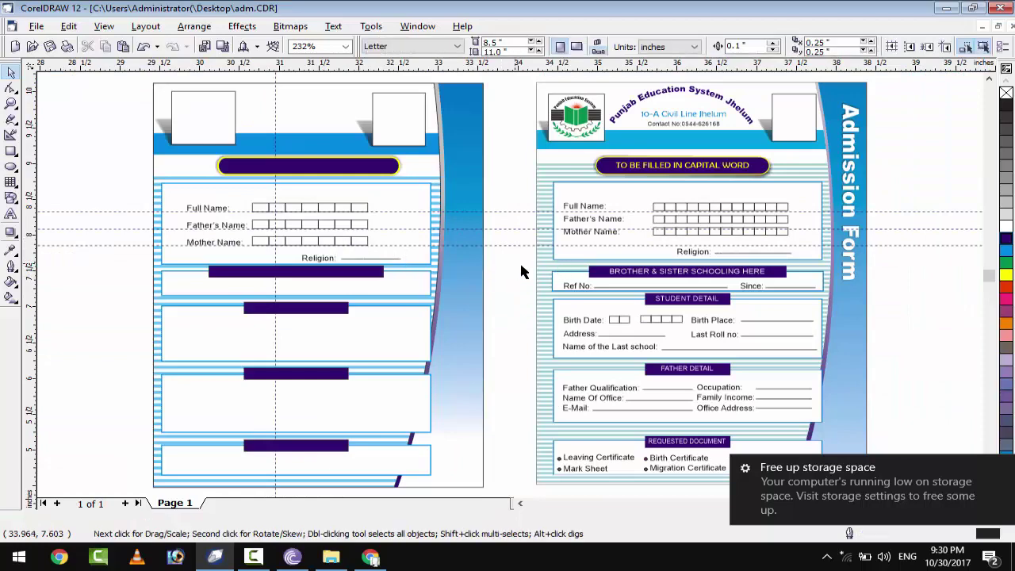
# Reorder the Religion text and copy BROTHER & SISTER SCHOOLING HERE onto the left form's bar.
pyautogui.click(645, 274)
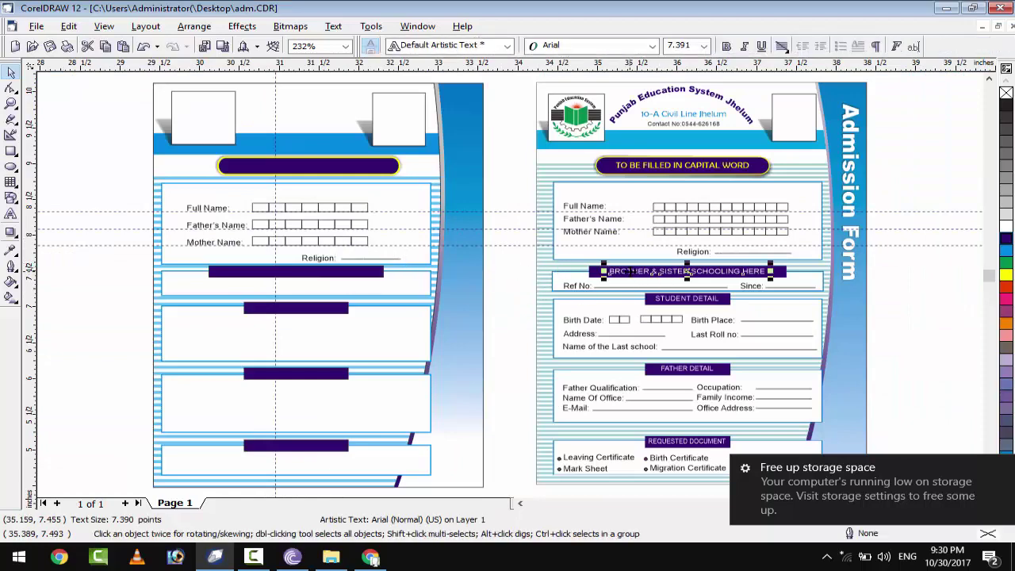
pyautogui.rightClick(707, 252)
pyautogui.click(632, 370)
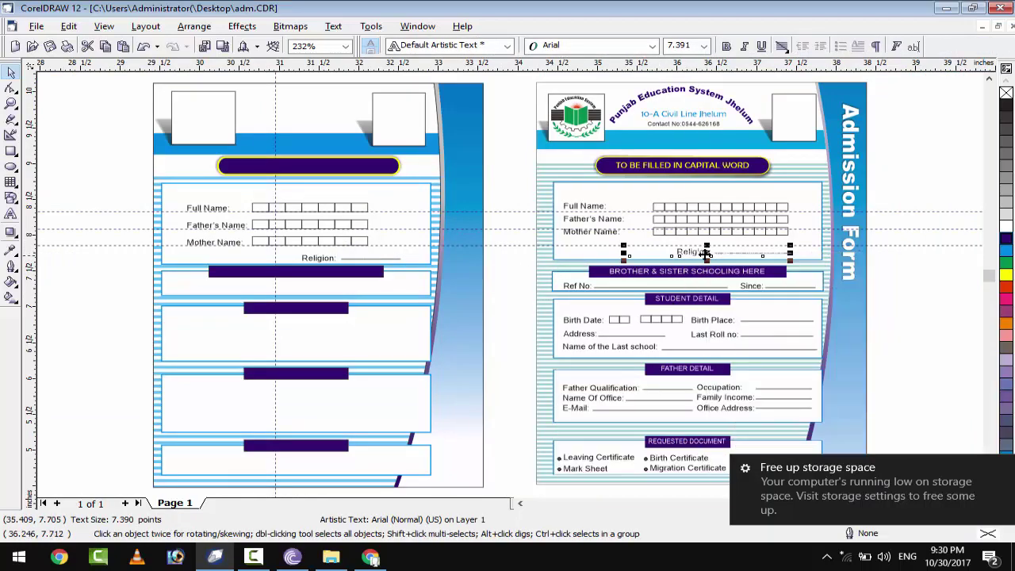
pyautogui.moveTo(372, 298); pyautogui.dragTo(185, 283)
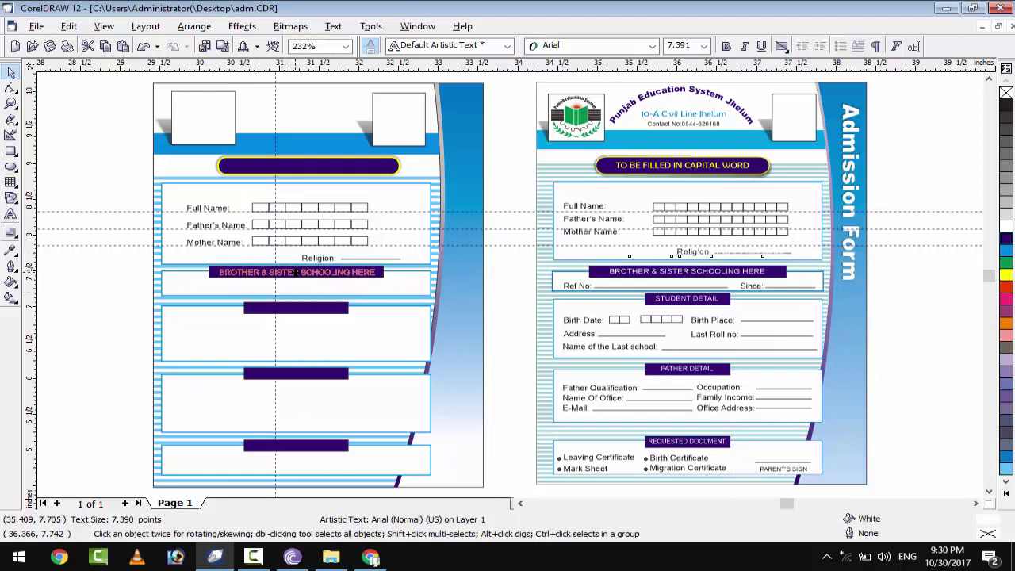
# Copy the Ref No and Since line onto the left form beneath the heading.
pyautogui.scroll(1, 579, 287)
pyautogui.click(566, 282)
pyautogui.keyDown('shift'); pyautogui.click(698, 285); pyautogui.keyUp('shift')
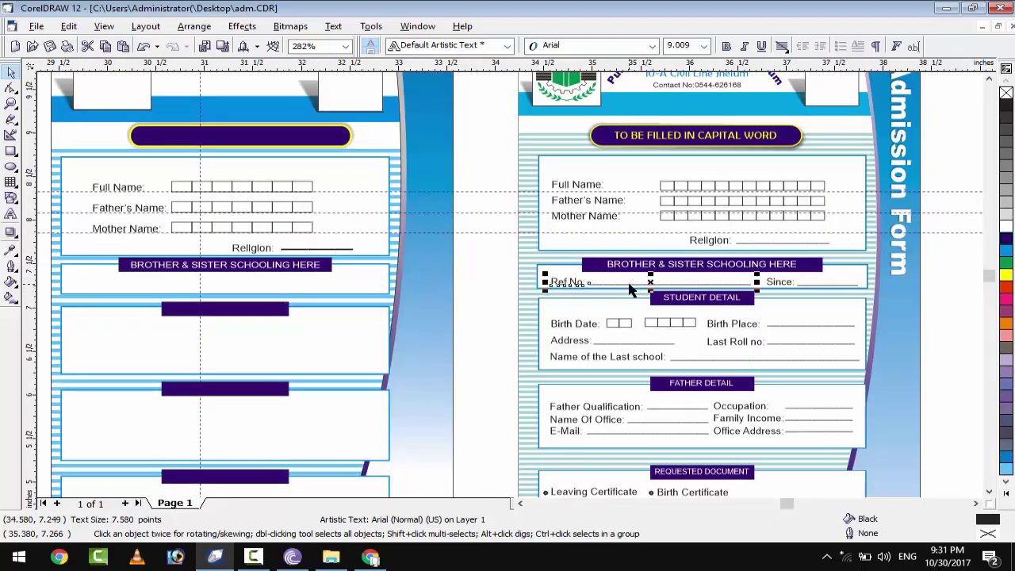
pyautogui.keyDown('shift'); pyautogui.click(823, 290); pyautogui.keyUp('shift')
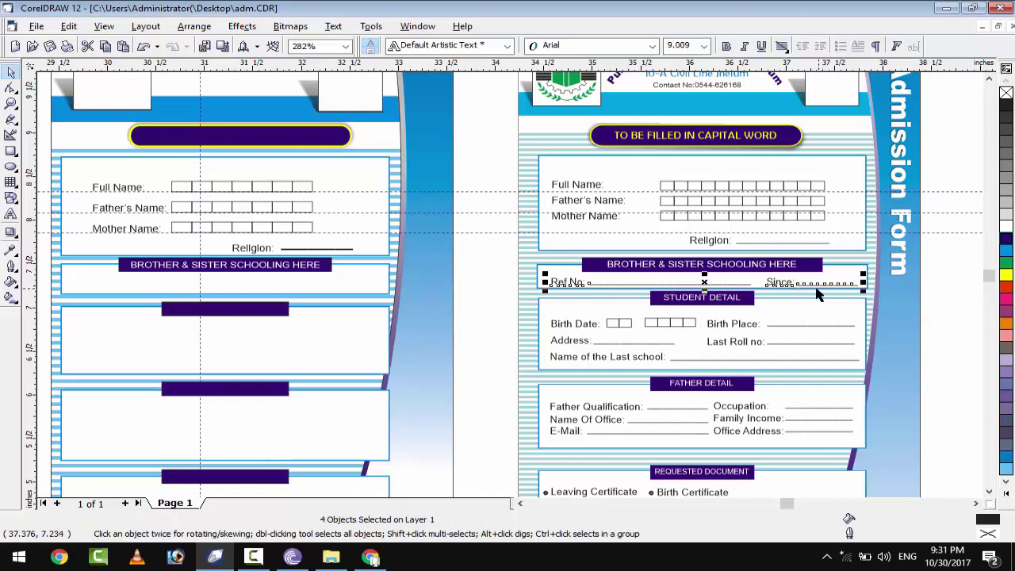
pyautogui.rightClick(728, 264)
pyautogui.press('Escape')
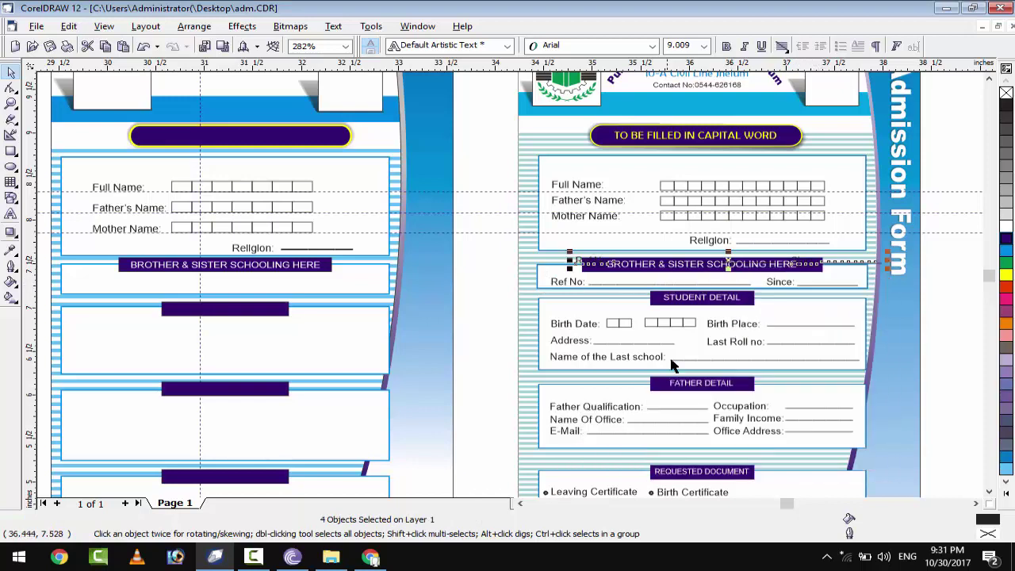
pyautogui.moveTo(728, 264); pyautogui.dragTo(227, 283)
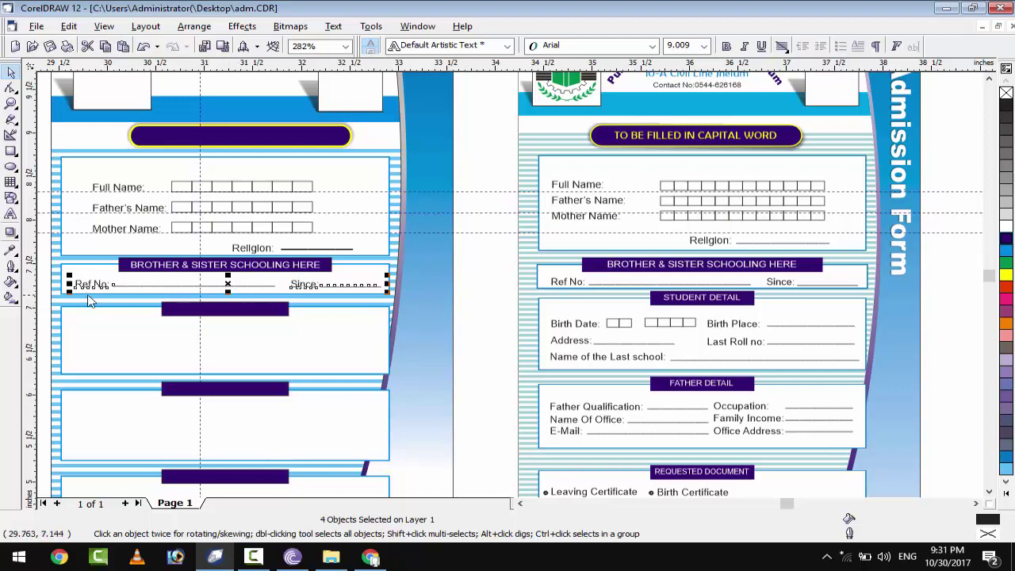
# Move the vertical guide left and nudge the name rows over to it.
pyautogui.click(92, 299)
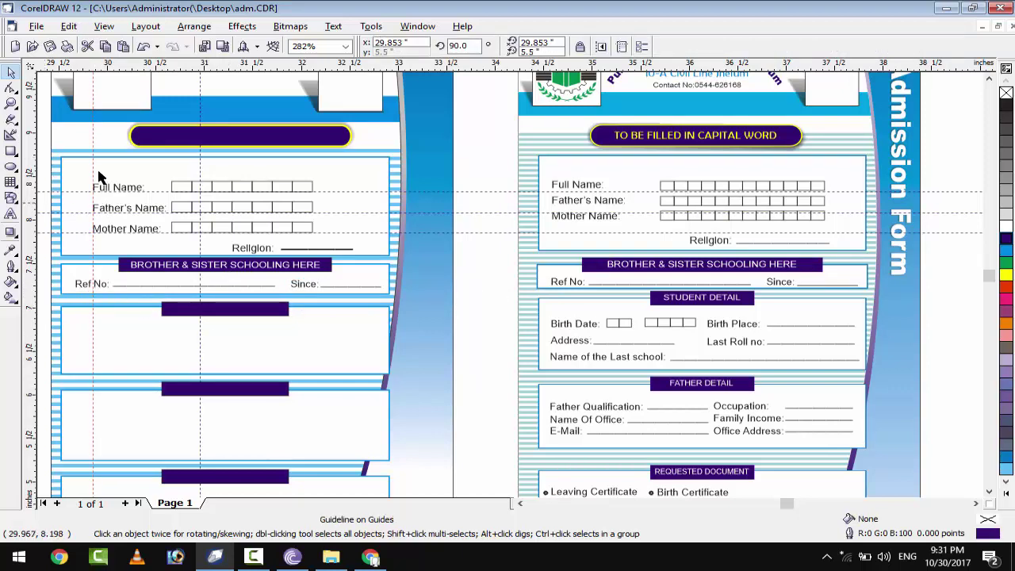
pyautogui.moveTo(74, 170); pyautogui.dragTo(74, 169)
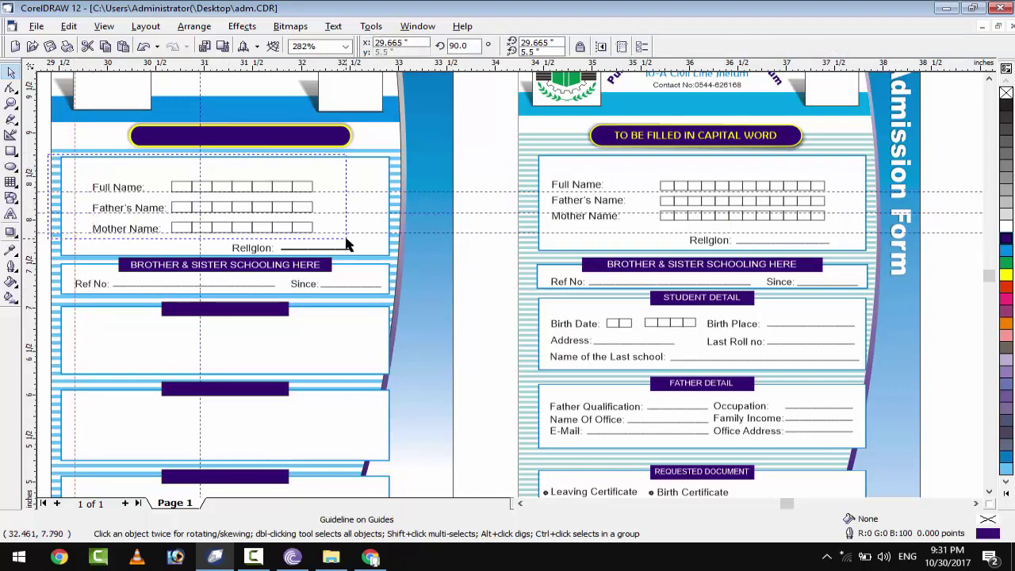
pyautogui.moveTo(346, 245); pyautogui.dragTo(344, 238)
pyautogui.press('Left')
pyautogui.press('Left')
pyautogui.scroll(2, 72, 206)
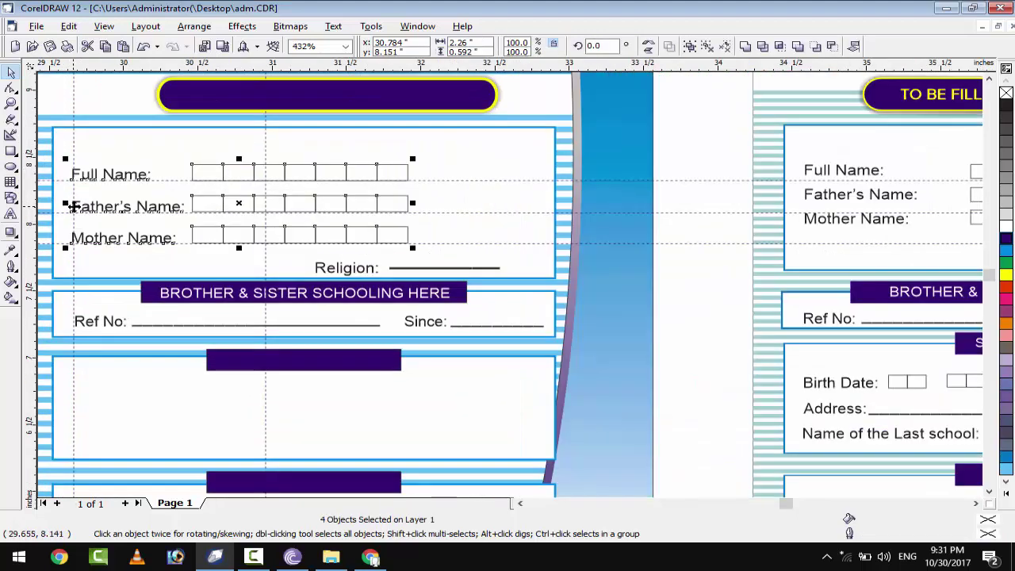
pyautogui.moveTo(72, 206); pyautogui.dragTo(86, 207)
pyautogui.scroll(-1, 795, 390)
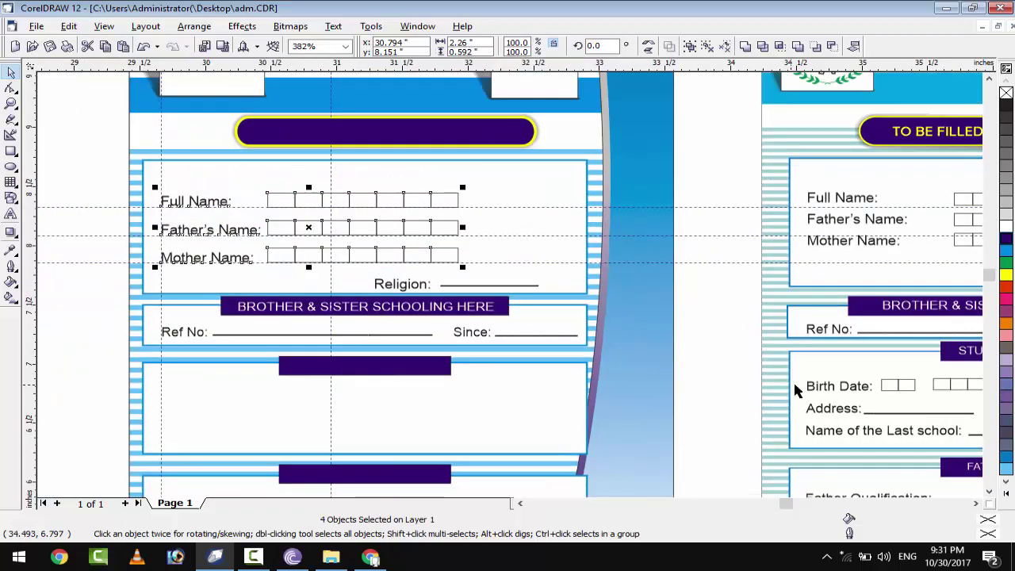
# Copy the STUDENT DETAIL heading to the front, centred on the left form's bar.
pyautogui.click(975, 502)
pyautogui.click(680, 356)
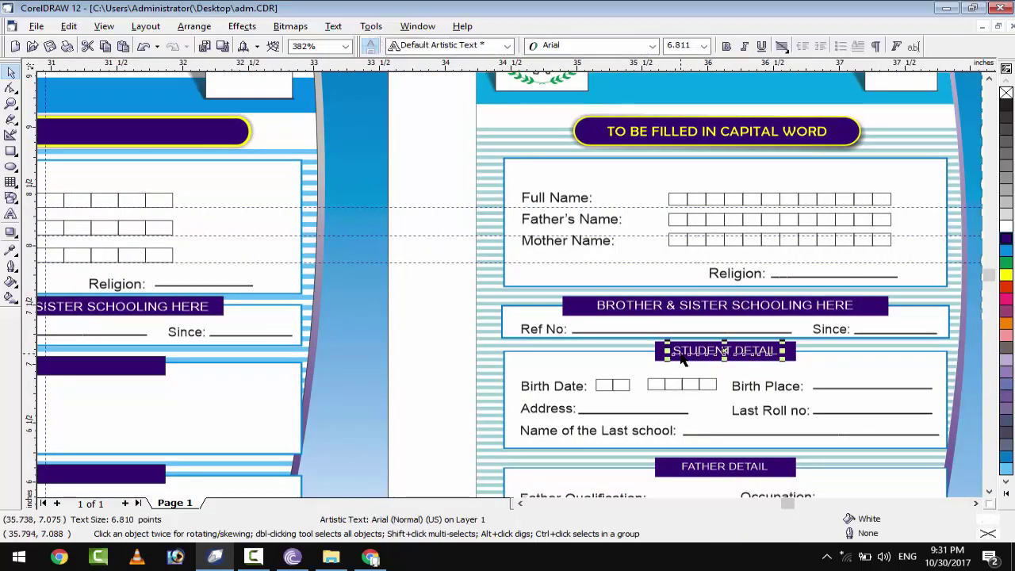
pyautogui.rightClick(757, 317)
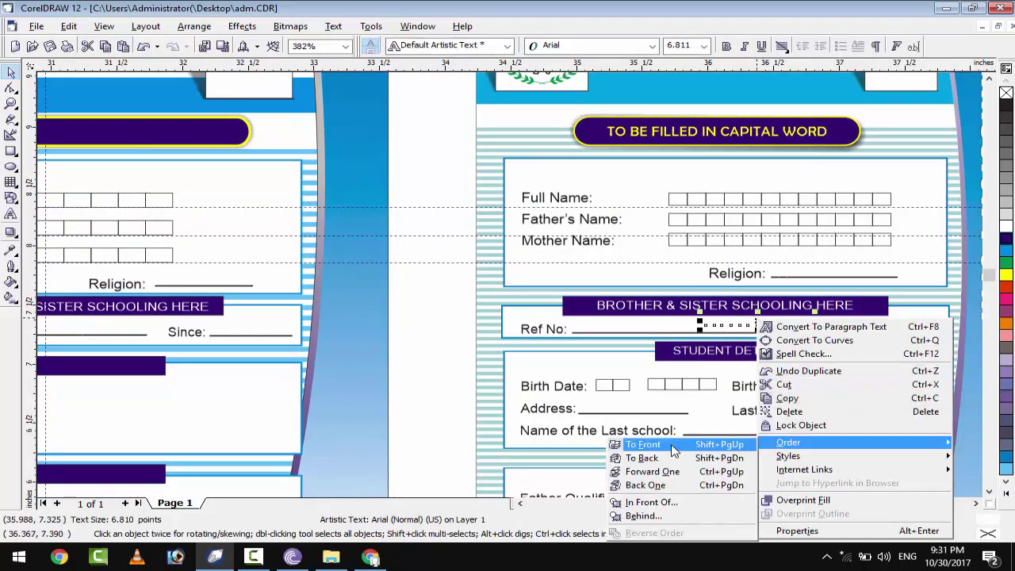
pyautogui.click(634, 503)
pyautogui.click(121, 361)
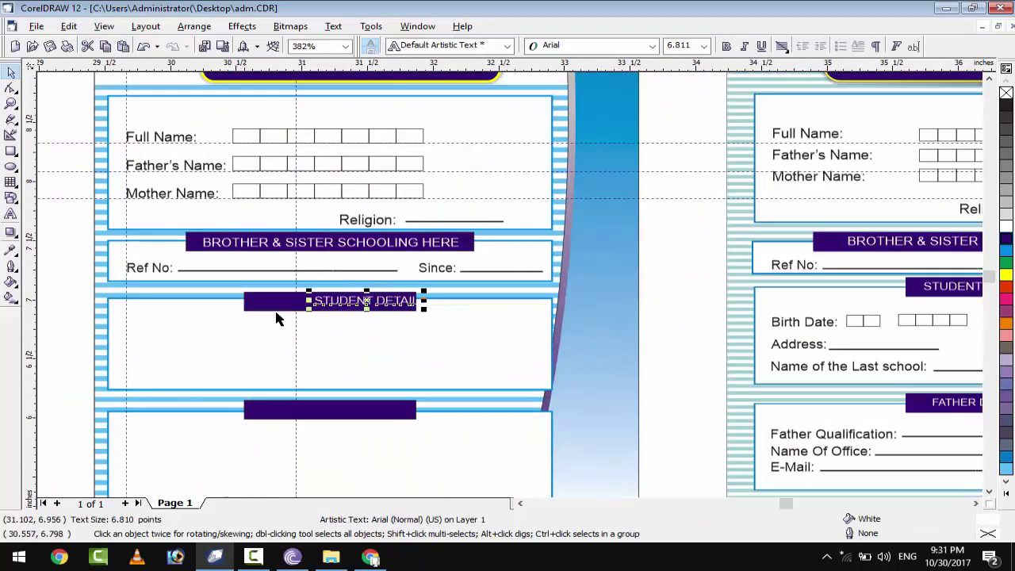
pyautogui.moveTo(346, 320); pyautogui.dragTo(313, 319)
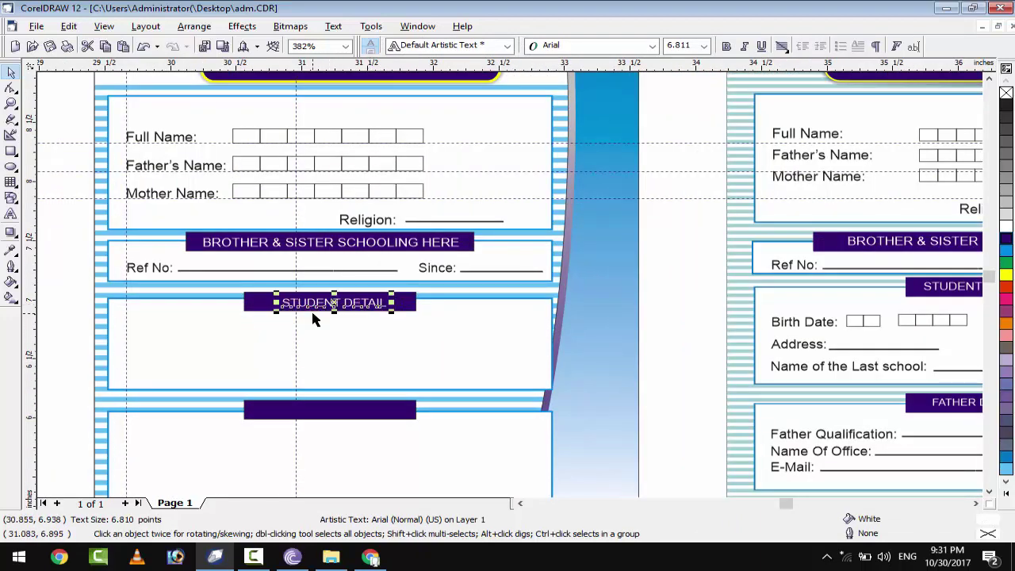
pyautogui.scroll(-2, 656, 344)
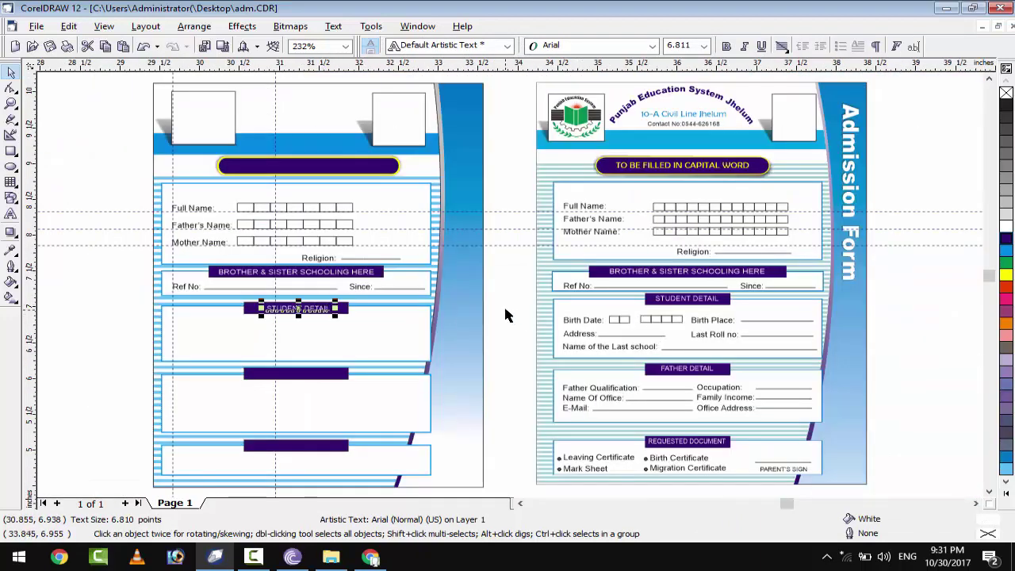
# Copy the student detail fields into the left form's box, in front of it.
pyautogui.moveTo(802, 356); pyautogui.dragTo(825, 366)
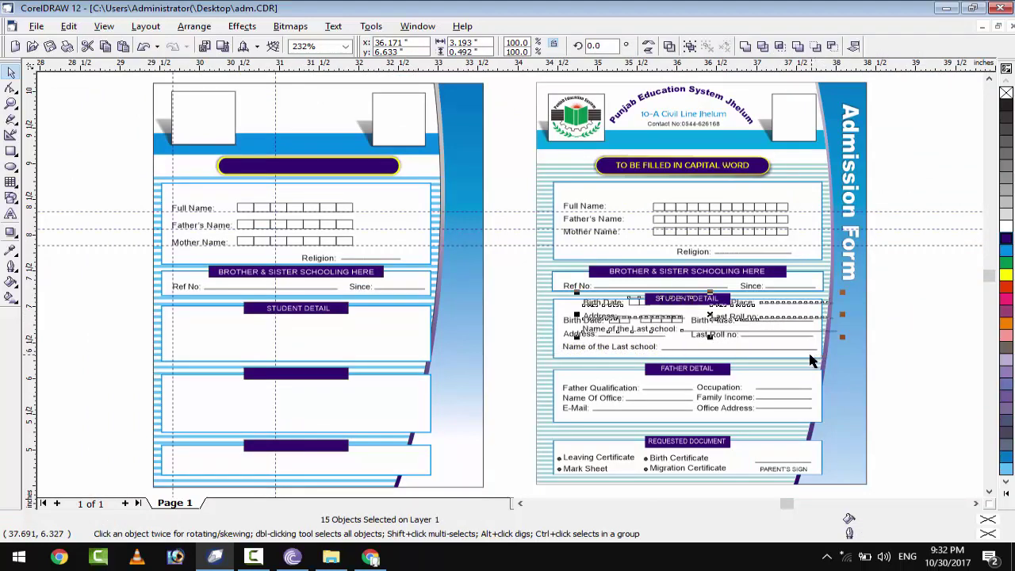
pyautogui.moveTo(705, 316); pyautogui.dragTo(295, 336)
pyautogui.rightClick(302, 335)
pyautogui.moveTo(333, 236)
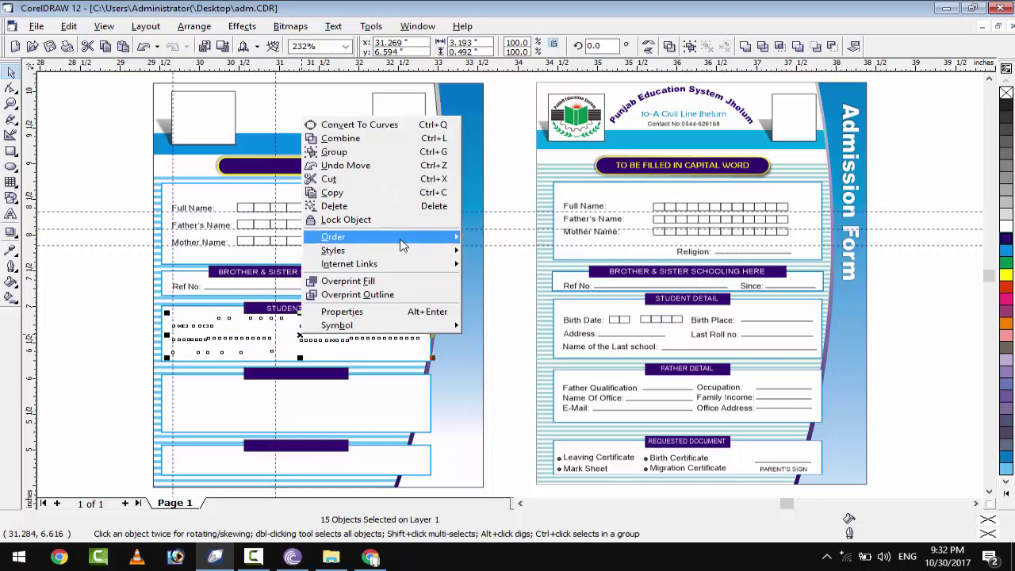
pyautogui.click(555, 197)
pyautogui.scroll(1, 402, 387)
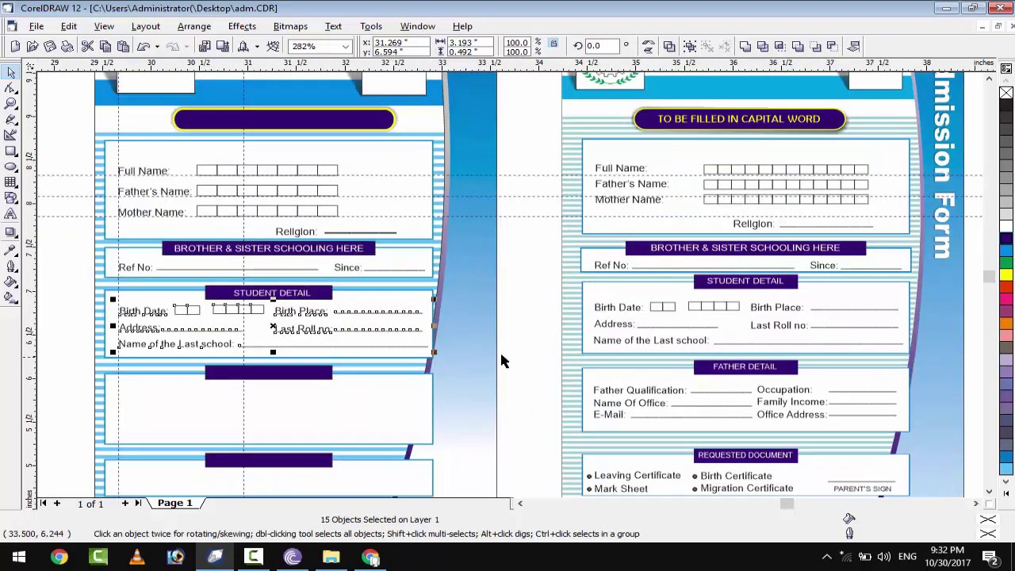
# Send the Name of the Last school underline behind the form box.
pyautogui.click(730, 373)
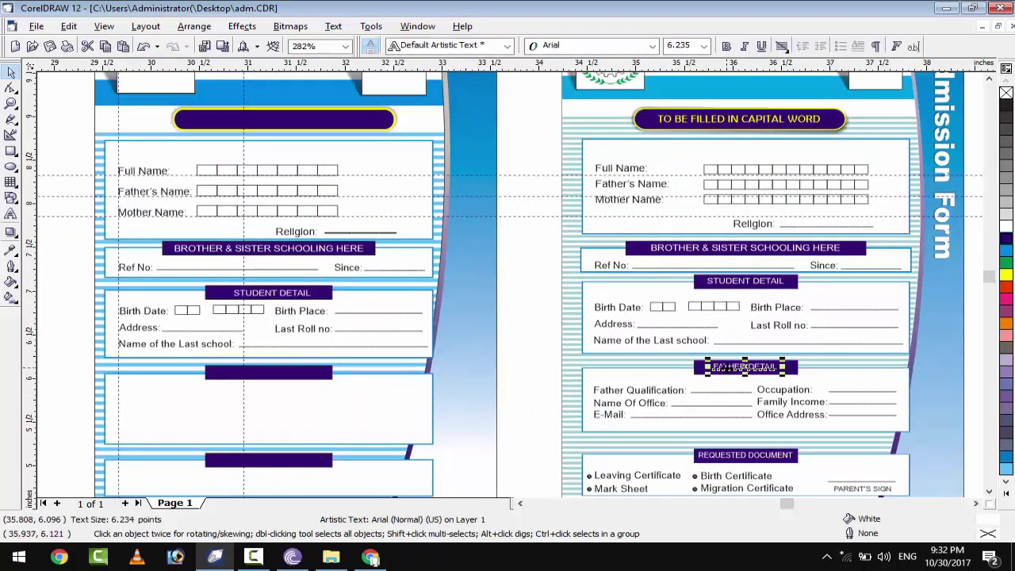
pyautogui.click(767, 344)
pyautogui.rightClick(767, 344)
pyautogui.click(651, 168)
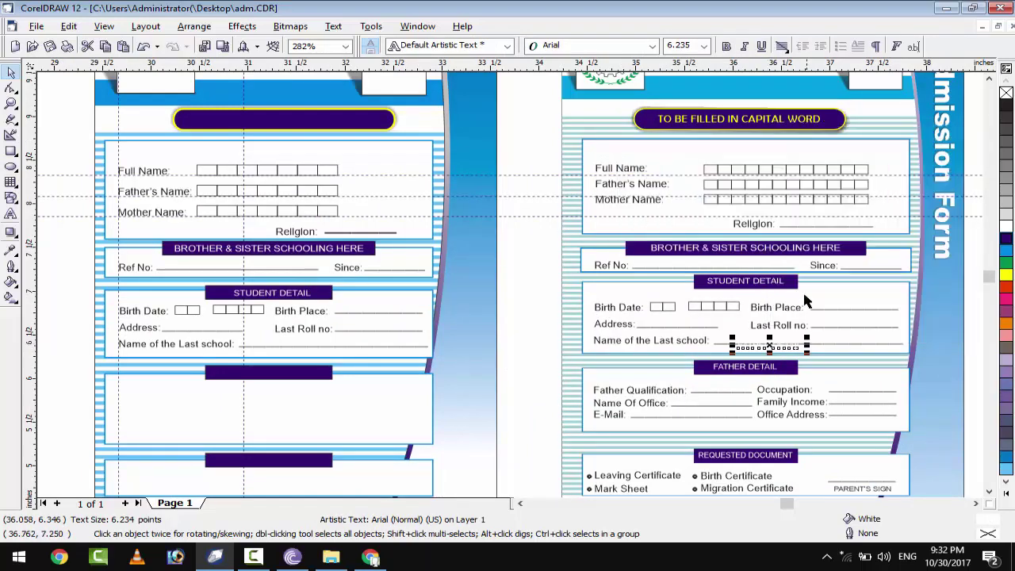
# Copy the Father Detail field lines into the left form's Father Detail box.
pyautogui.click(265, 373)
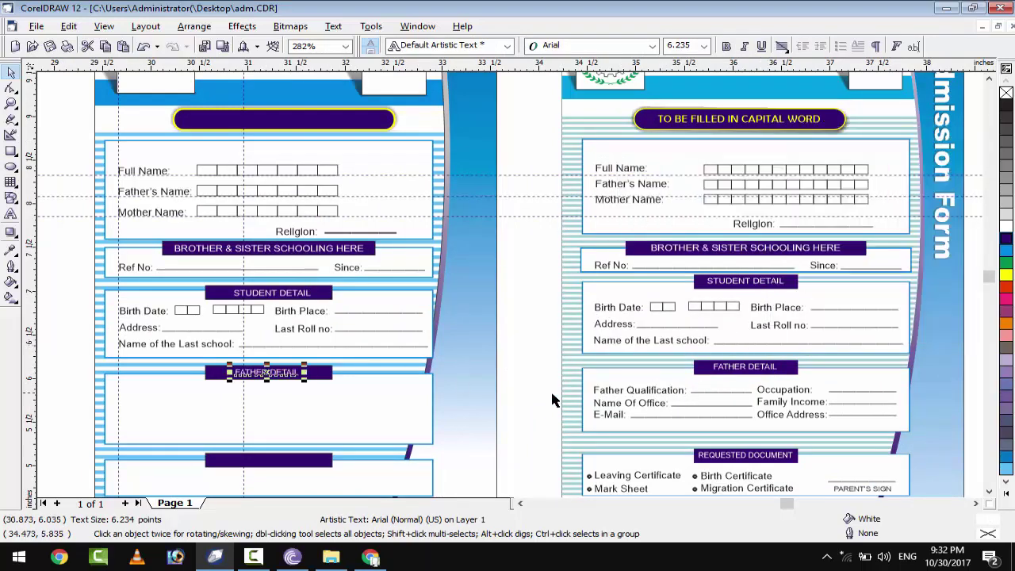
pyautogui.moveTo(903, 424); pyautogui.dragTo(591, 381)
pyautogui.moveTo(745, 405); pyautogui.dragTo(769, 383)
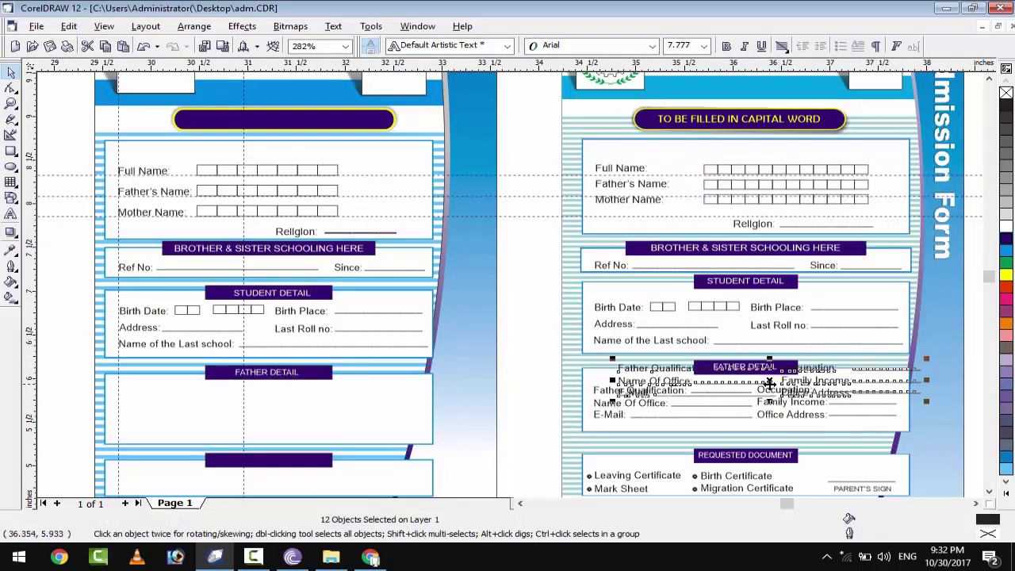
pyautogui.rightClick(769, 383)
pyautogui.click(658, 193)
pyautogui.moveTo(769, 383); pyautogui.dragTo(295, 409)
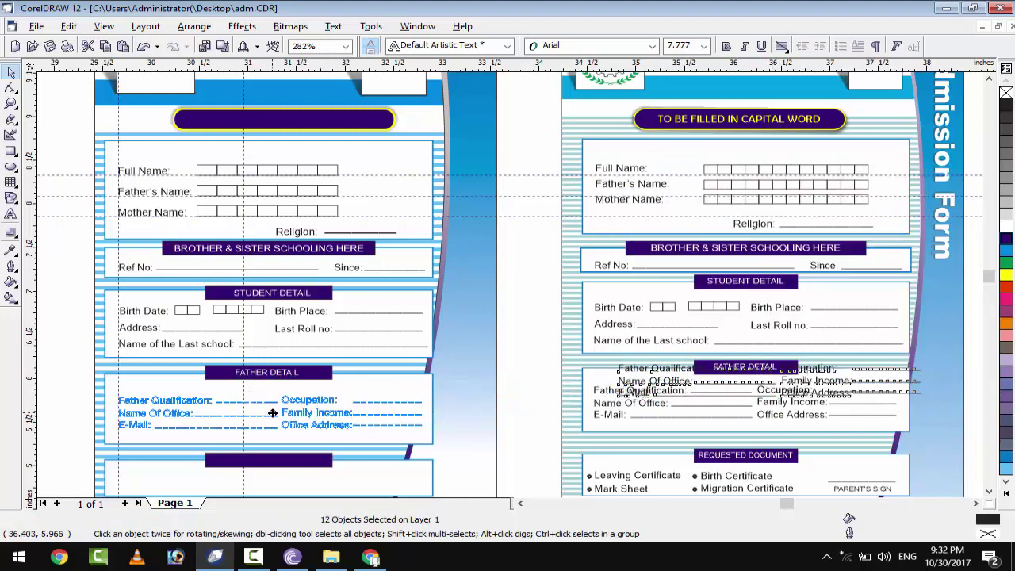
# Duplicate the REQUESTED DOCUMENT heading into the left bar and make its box taller.
pyautogui.scroll(-5, 991, 494)
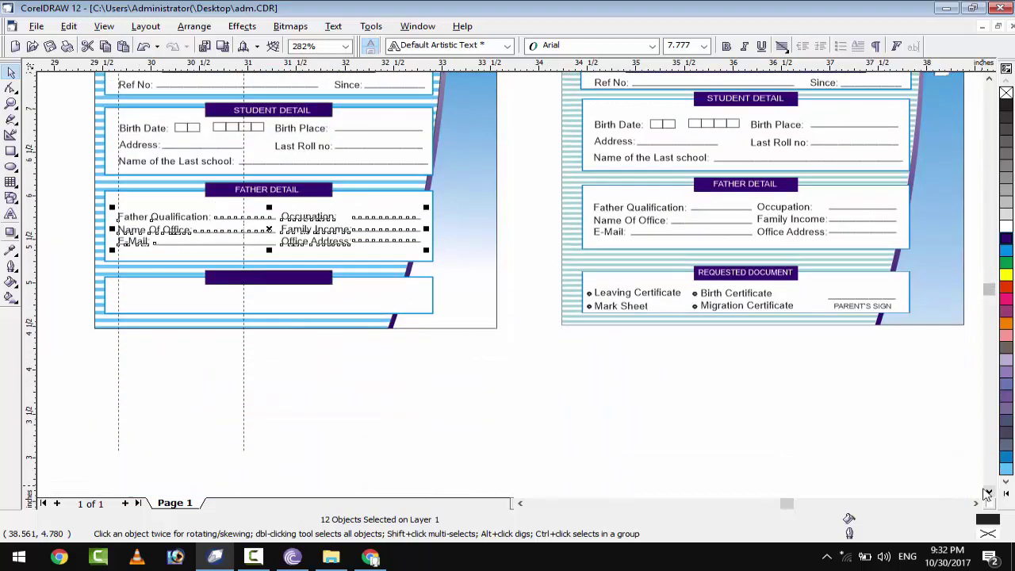
pyautogui.click(729, 278)
pyautogui.hotkey('ctrl', 'd')
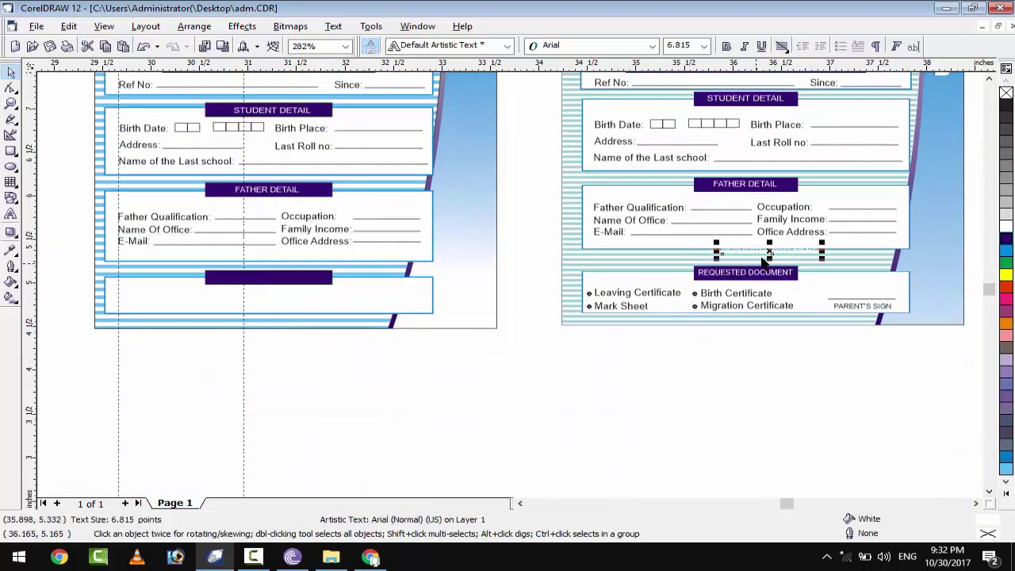
pyautogui.rightClick(768, 252)
pyautogui.press('Escape')
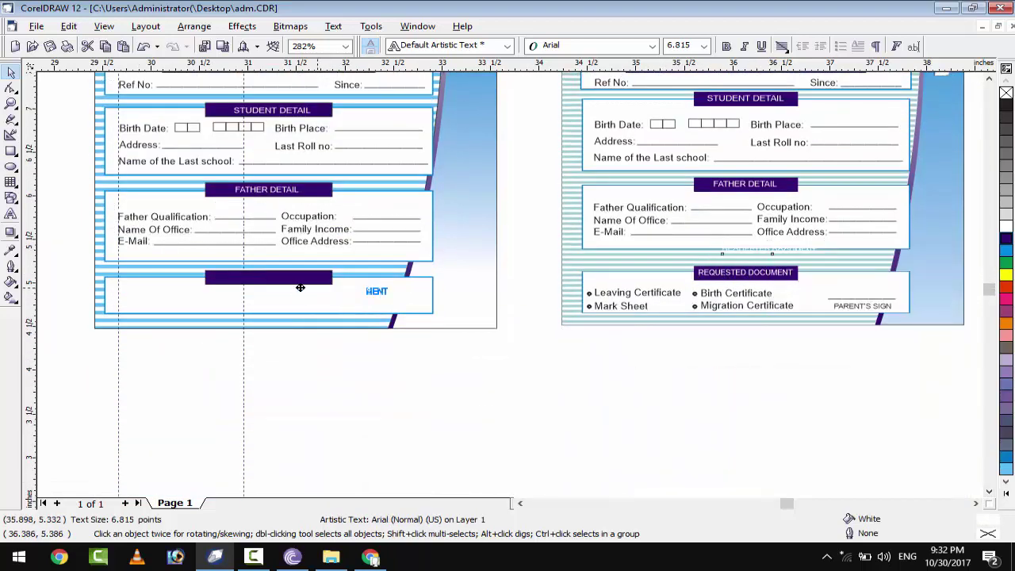
pyautogui.moveTo(300, 287); pyautogui.dragTo(228, 273)
pyautogui.click(266, 317)
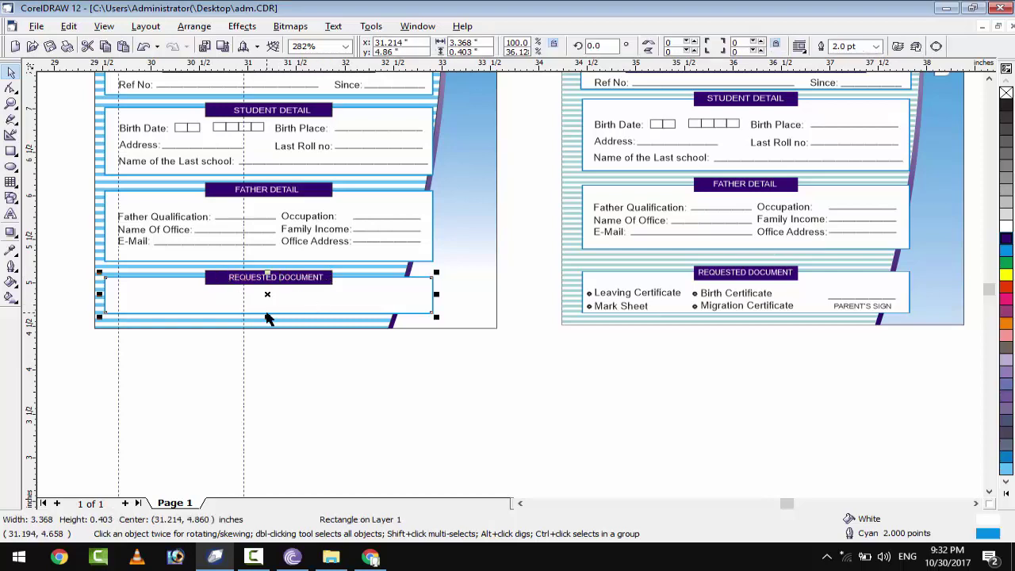
pyautogui.moveTo(266, 317); pyautogui.dragTo(378, 334)
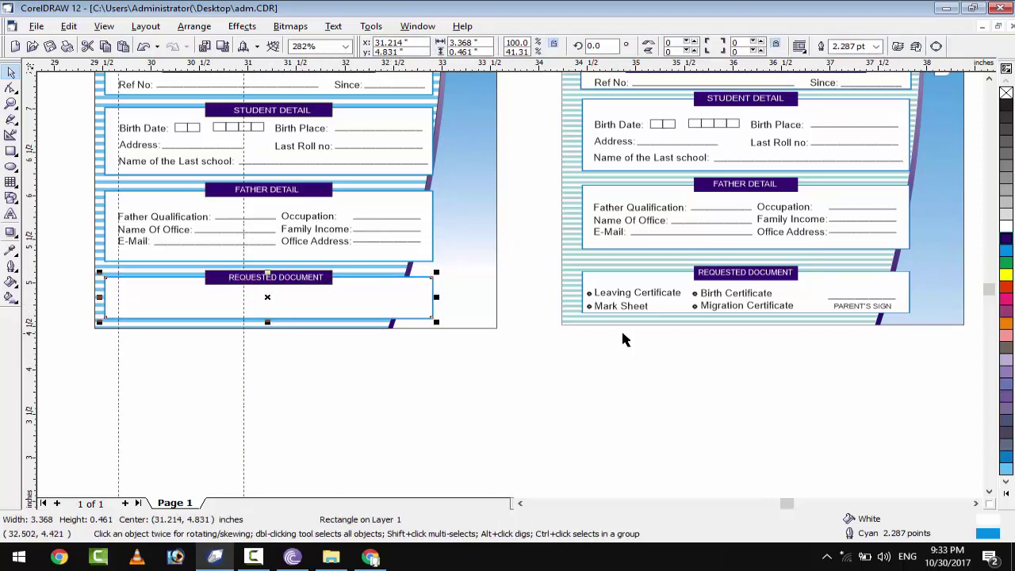
# Copy the fourteen certificate and Parent's Sign items into the left box.
pyautogui.moveTo(910, 354); pyautogui.dragTo(825, 312)
pyautogui.moveTo(545, 287); pyautogui.dragTo(546, 288)
pyautogui.moveTo(759, 298)
pyautogui.mouseDown()
pyautogui.moveTo(784, 275)
pyautogui.moveTo(278, 303)
pyautogui.mouseUp()
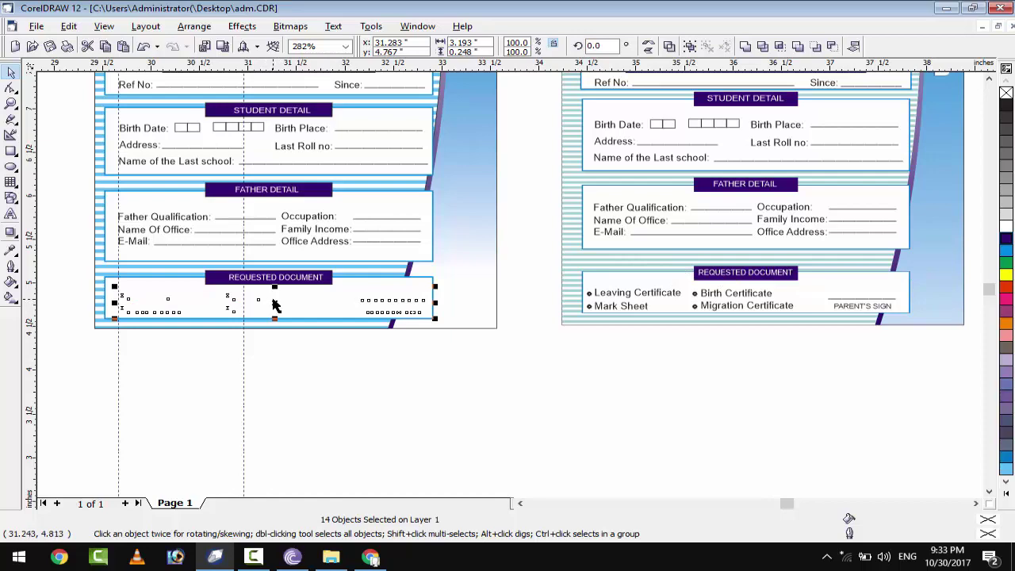
pyautogui.rightClick(272, 304)
pyautogui.click(446, 424)
pyautogui.scroll(1, 317, 311)
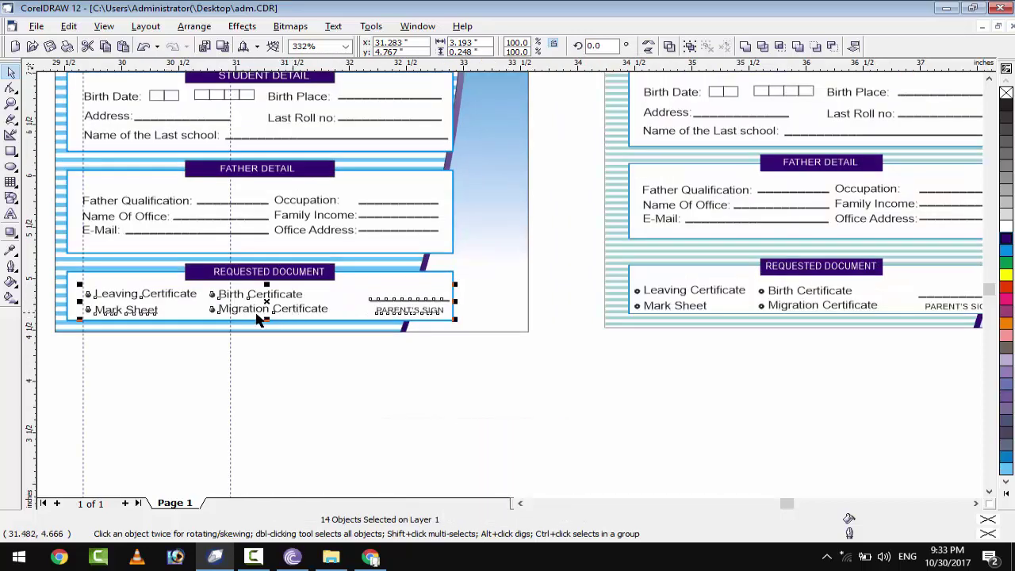
pyautogui.click(475, 372)
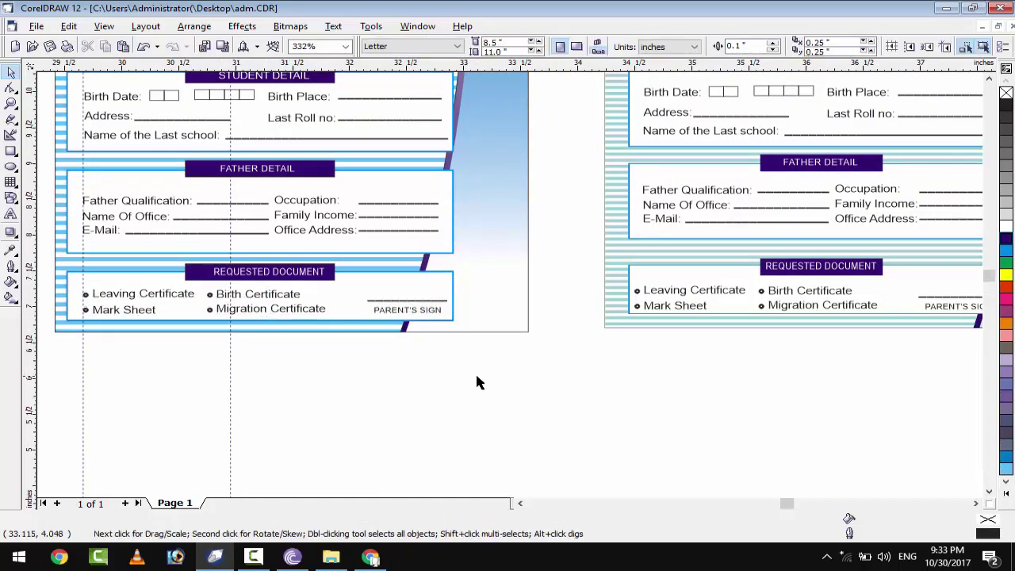
pyautogui.scroll(-2, 476, 376)
# Open recent file punjab.cdr and copy its Punjab Education System logo group.
pyautogui.click(37, 26)
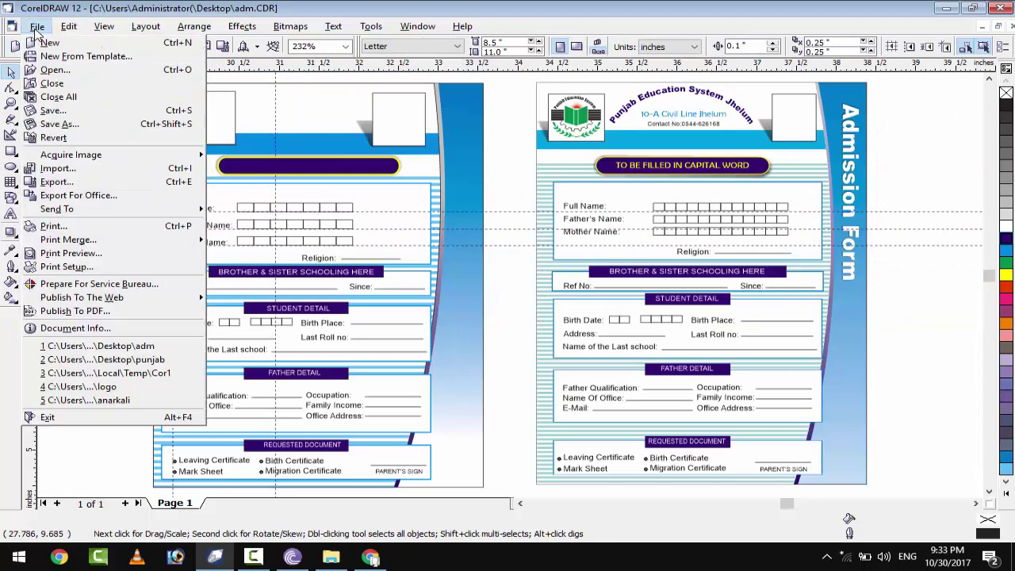
pyautogui.click(119, 358)
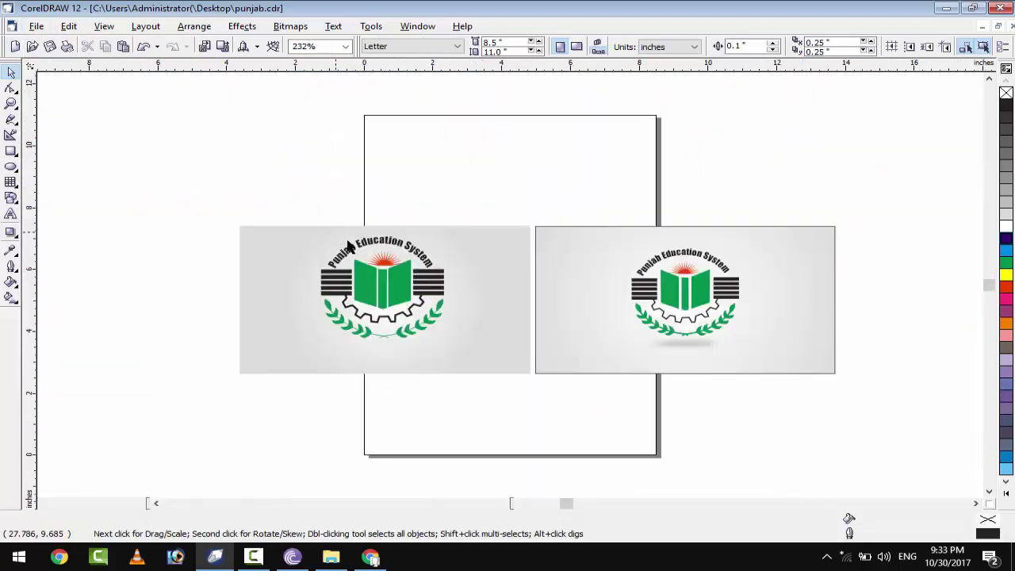
pyautogui.press('Tab')
pyautogui.press('Escape')
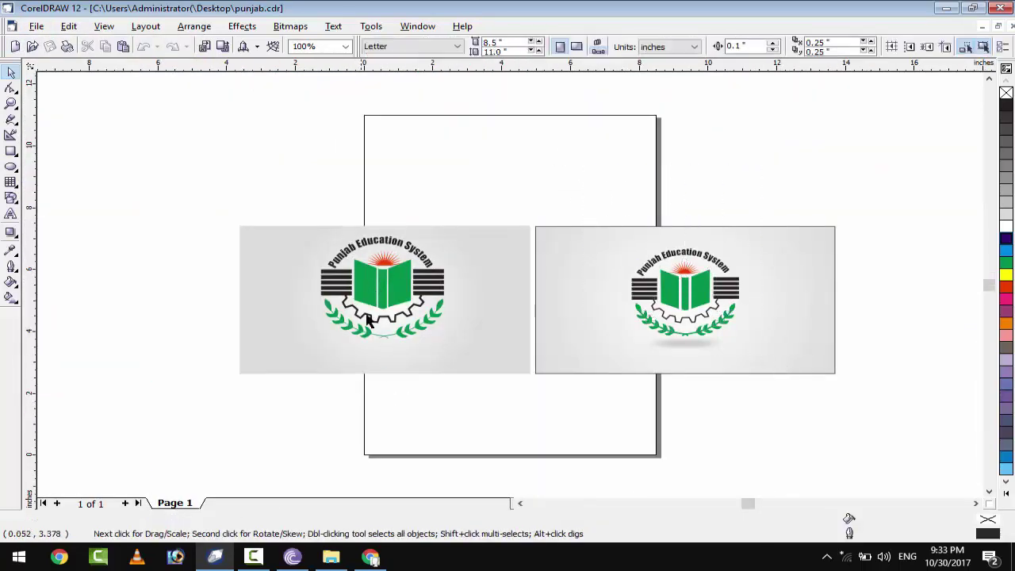
pyautogui.press('Tab')
pyautogui.press('Up')
pyautogui.press('Up')
pyautogui.press('Right')
pyautogui.press('Right')
pyautogui.moveTo(393, 270); pyautogui.dragTo(537, 143)
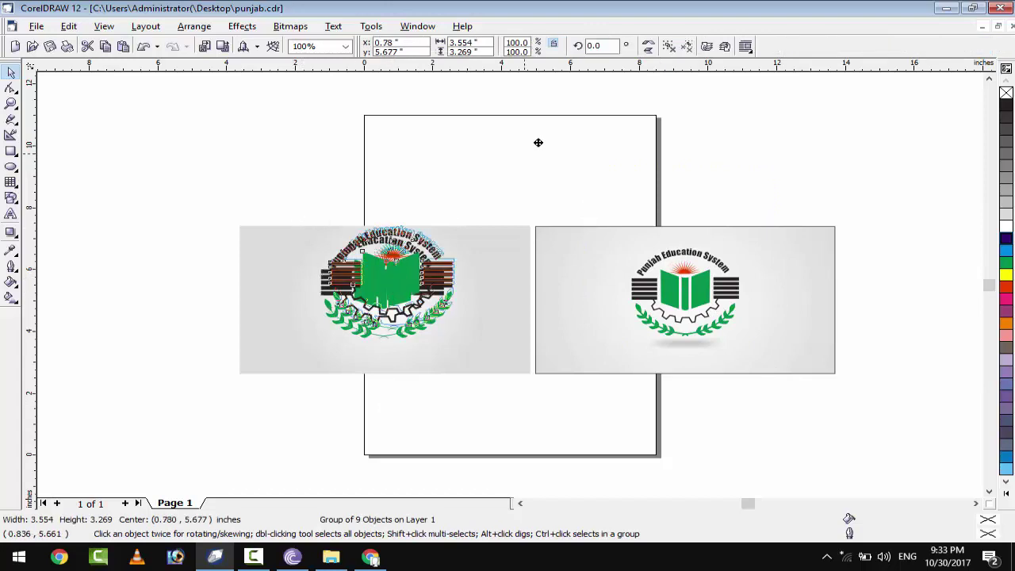
pyautogui.rightClick(537, 143)
pyautogui.press('Escape')
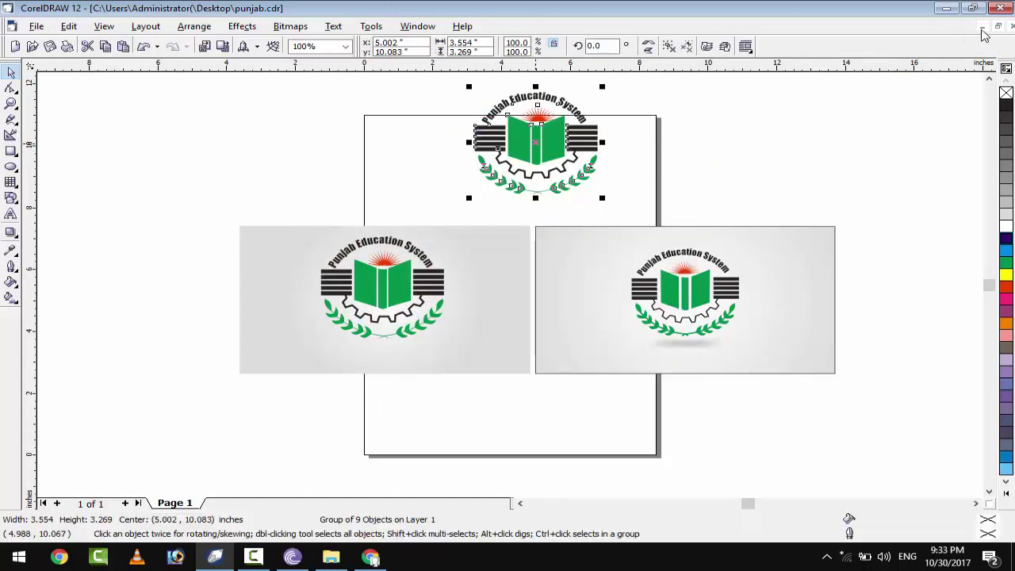
# Paste the logo into adm.CDR, shrink it, and place it in the top-left box.
pyautogui.hotkey('ctrl', 'Tab')
pyautogui.click(410, 207)
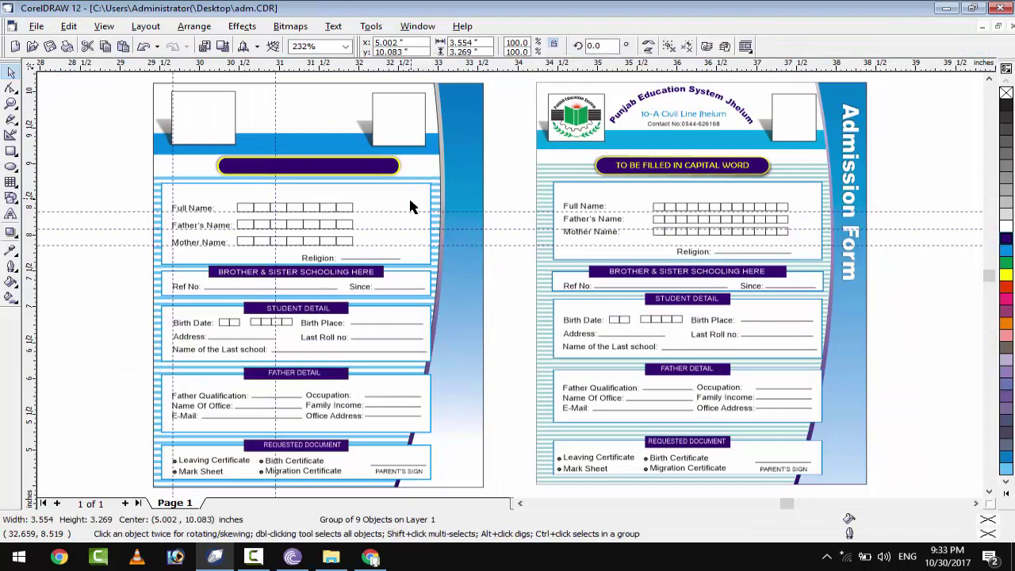
pyautogui.press('F4')
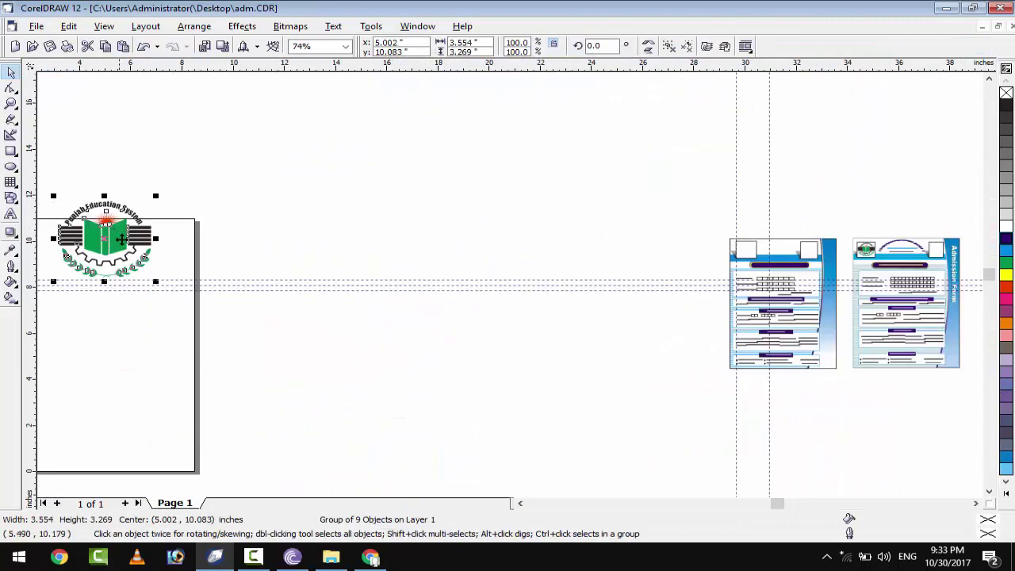
pyautogui.moveTo(53, 195)
pyautogui.mouseDown()
pyautogui.moveTo(109, 238)
pyautogui.moveTo(733, 257)
pyautogui.mouseUp()
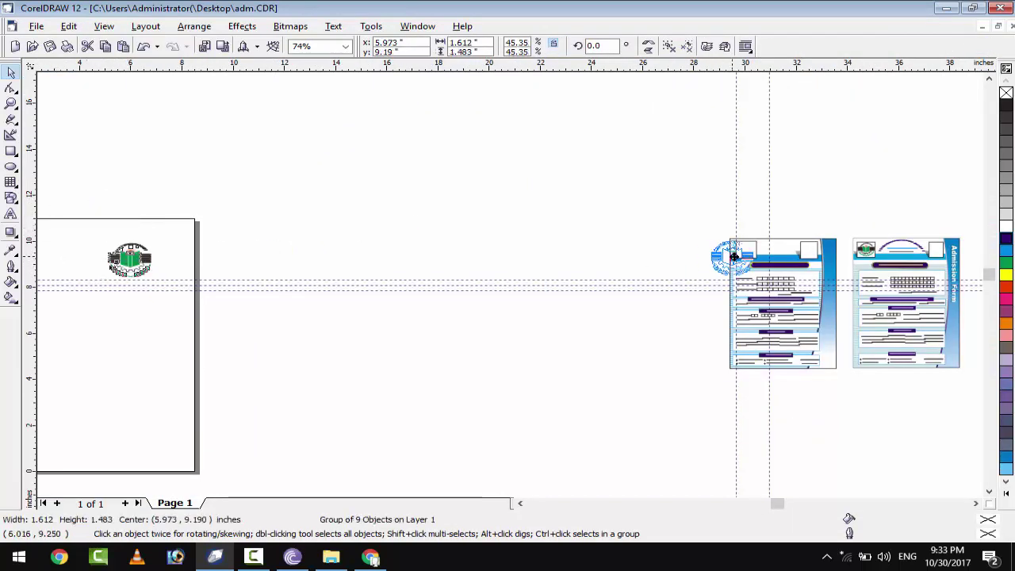
pyautogui.press('F3')
pyautogui.moveTo(119, 87)
pyautogui.mouseDown()
pyautogui.moveTo(223, 168)
pyautogui.moveTo(229, 114)
pyautogui.moveTo(260, 143)
pyautogui.mouseUp()
pyautogui.click(132, 142)
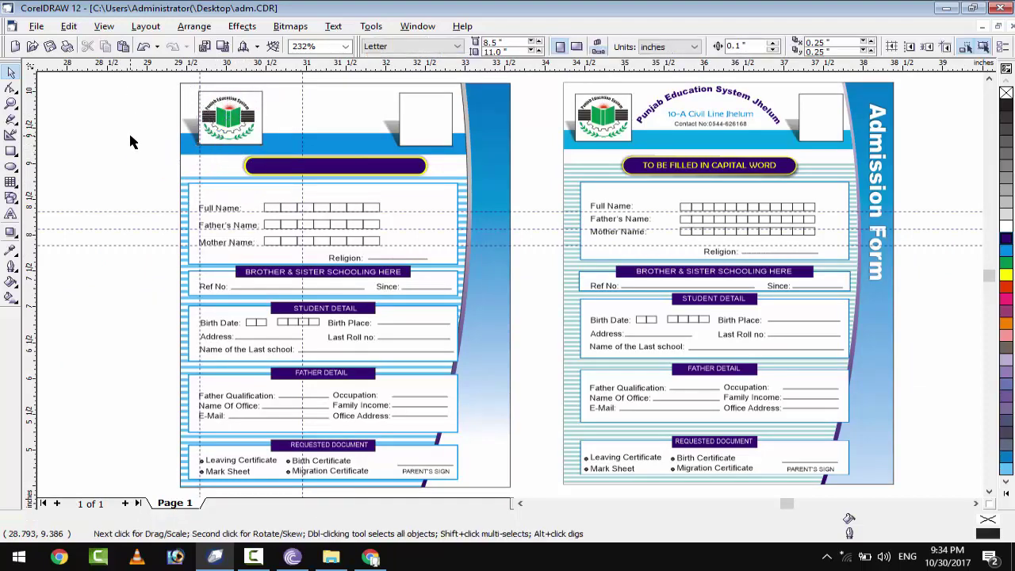
pyautogui.click(228, 112)
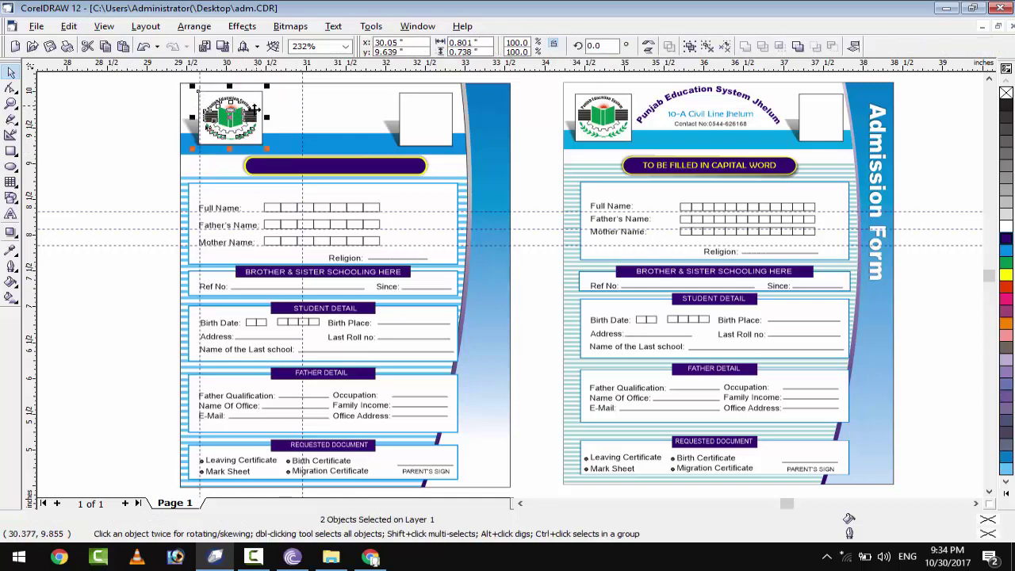
# Draw an ellipse over the left form's header, widened slightly to the left.
pyautogui.click(114, 139)
pyautogui.click(10, 166)
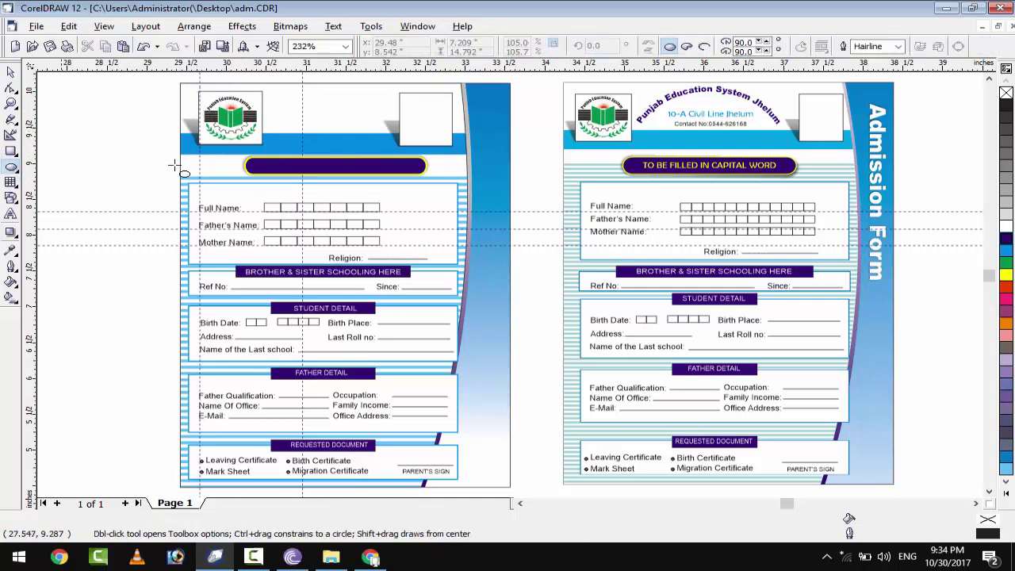
pyautogui.moveTo(263, 98); pyautogui.dragTo(409, 231)
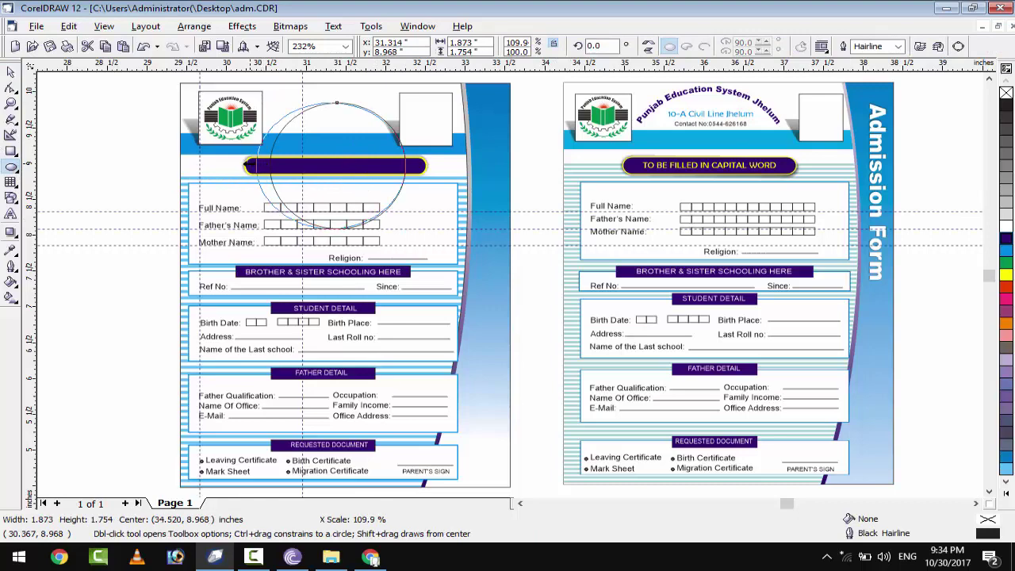
pyautogui.moveTo(263, 165); pyautogui.dragTo(250, 165)
# Paste 'Punjab Education System Jhelum' along the ellipse and centre it on the arc.
pyautogui.press('F8')
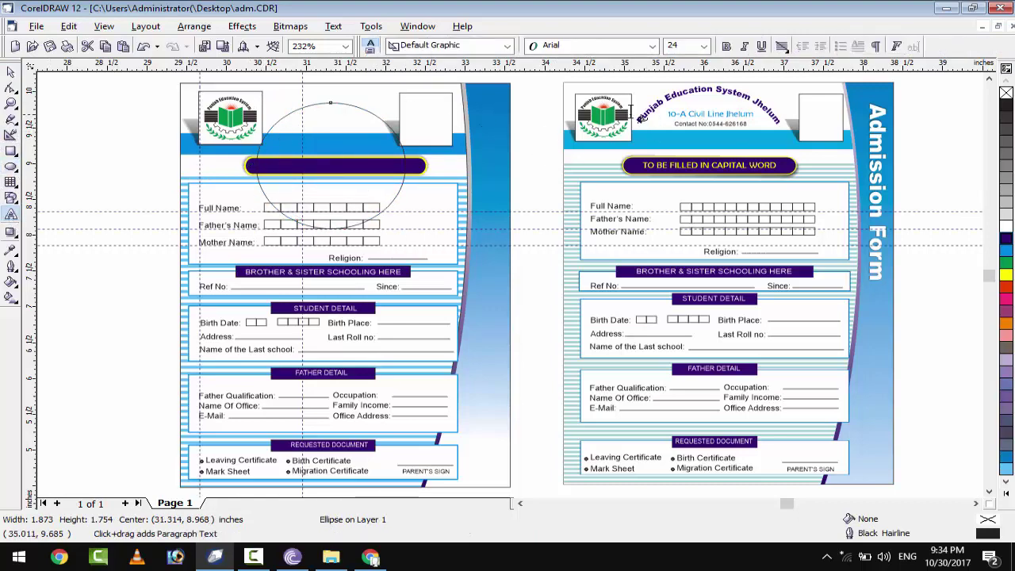
pyautogui.click(648, 109)
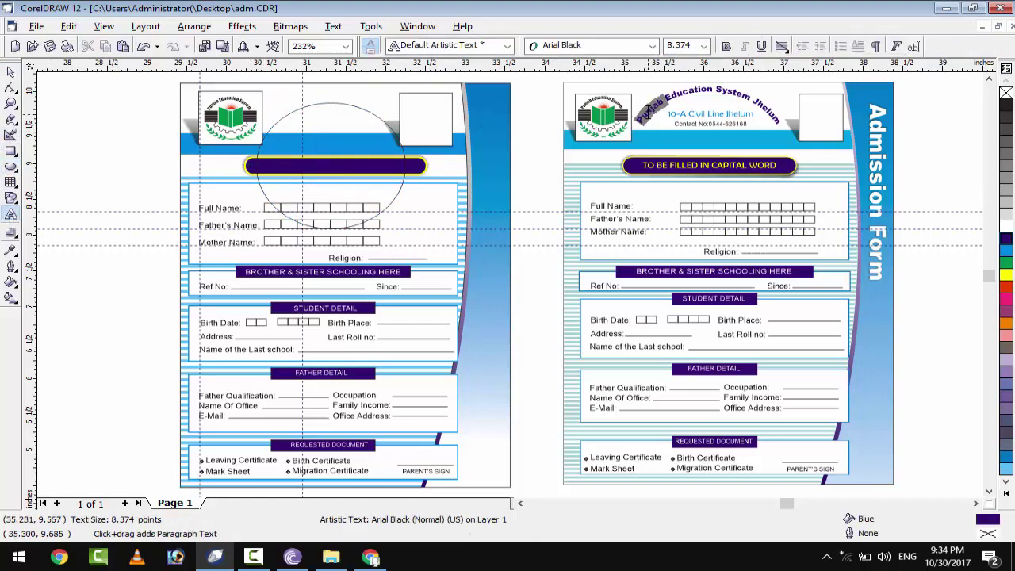
pyautogui.click(283, 125)
pyautogui.write('Punjab Education System Jhelum')
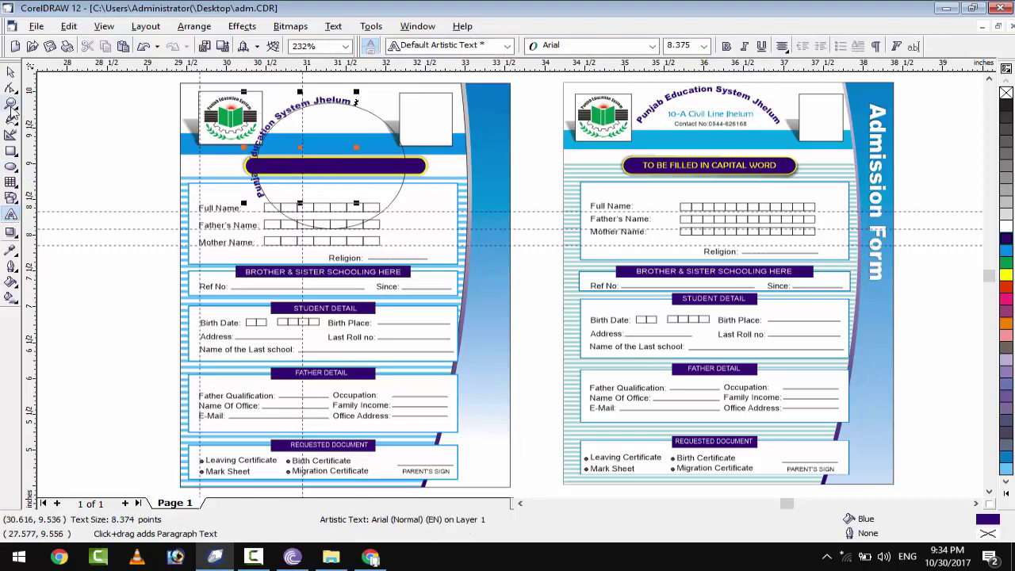
pyautogui.hotkey('ctrl', 'space')
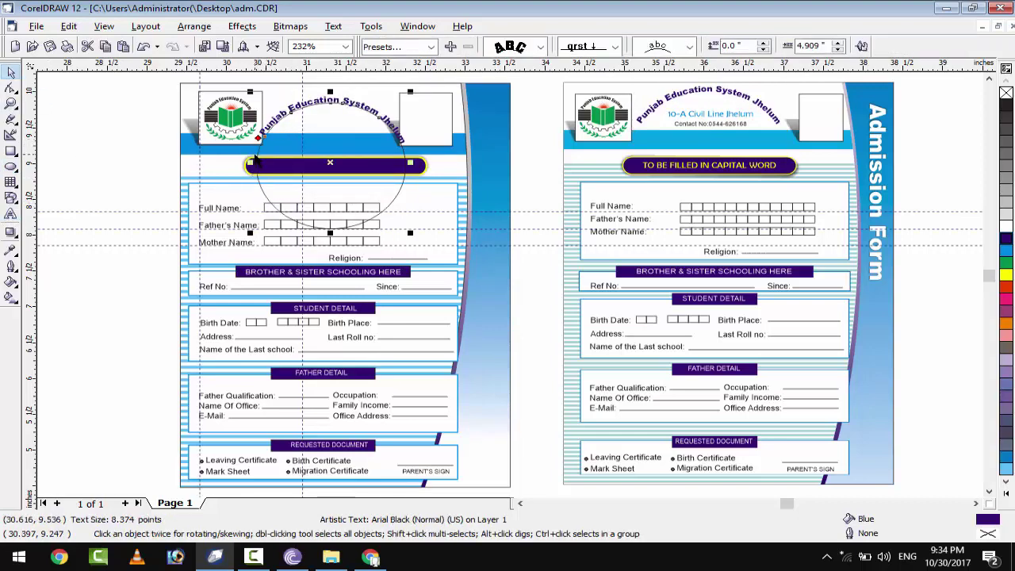
pyautogui.click(369, 143)
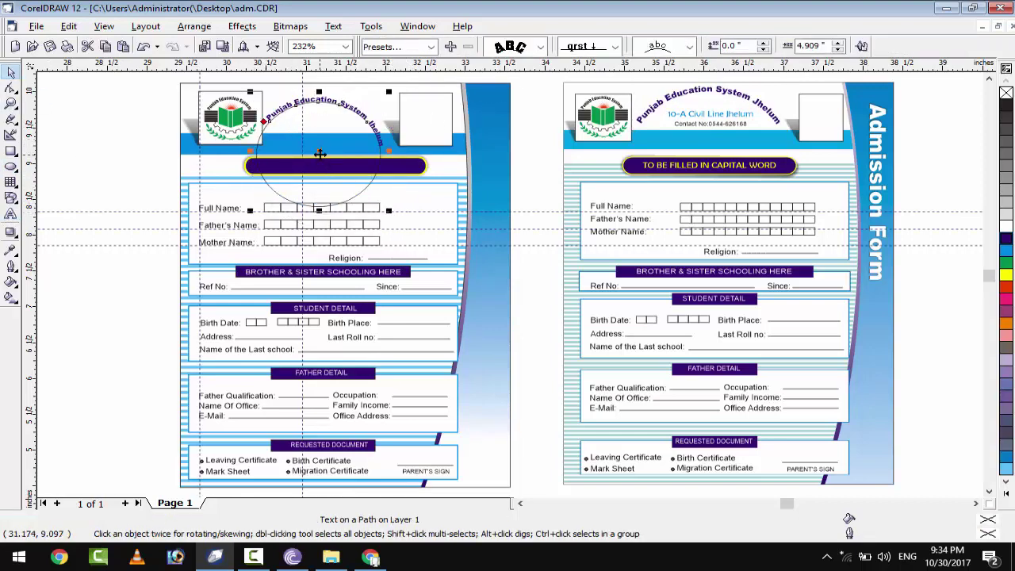
pyautogui.moveTo(320, 153); pyautogui.dragTo(320, 149)
pyautogui.moveTo(265, 117)
pyautogui.mouseDown()
pyautogui.moveTo(264, 153)
pyautogui.moveTo(256, 129)
pyautogui.mouseUp()
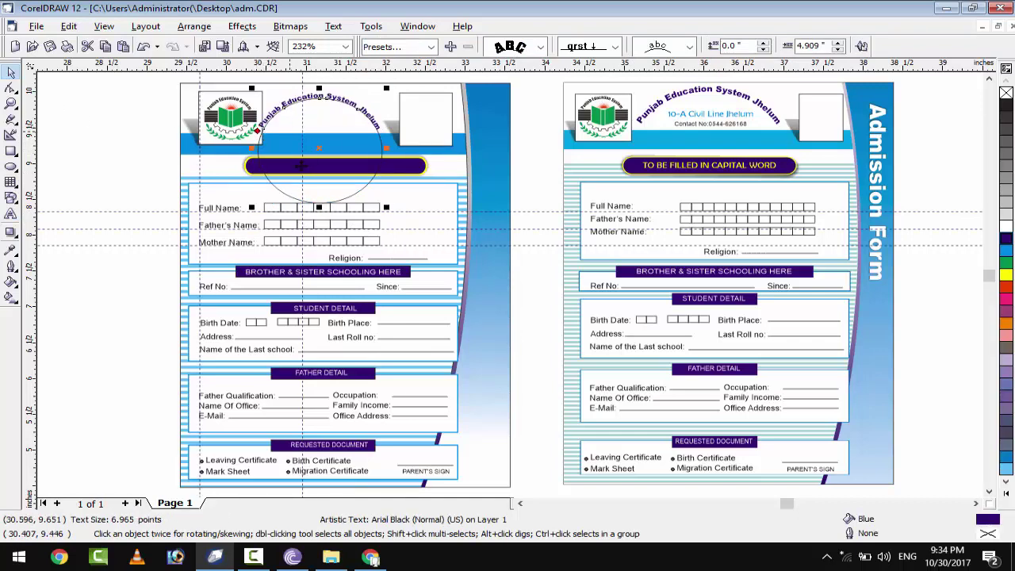
pyautogui.click(341, 165)
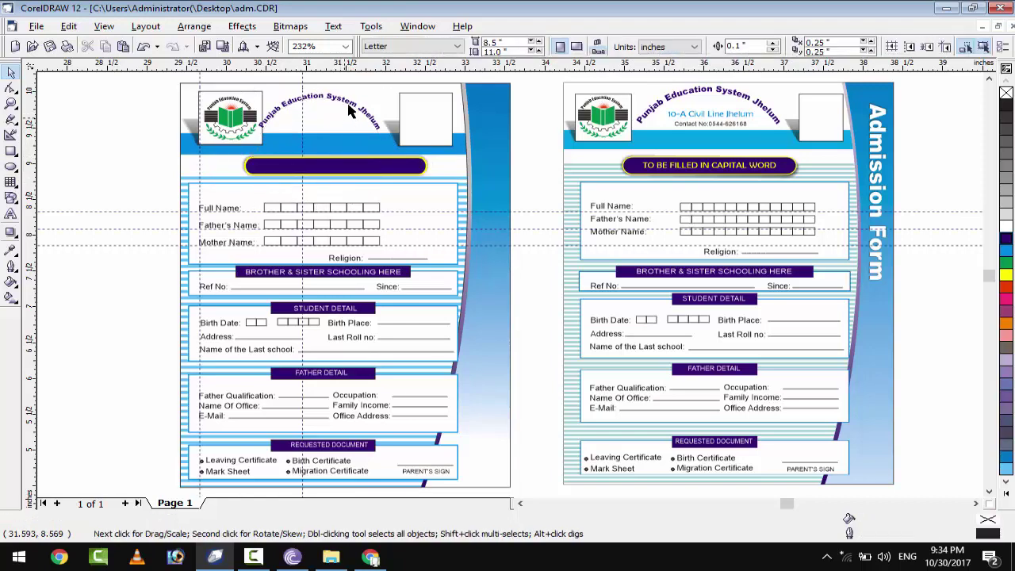
# Reposition the arched school name and copy the Contact No line onto the left form.
pyautogui.click(325, 118)
pyautogui.moveTo(323, 102); pyautogui.dragTo(323, 117)
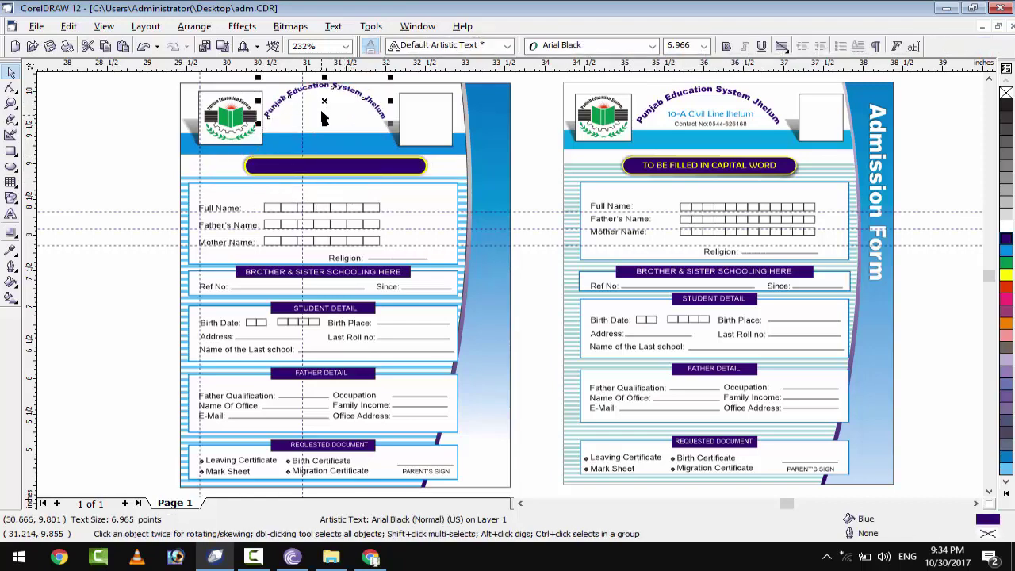
pyautogui.click(701, 113)
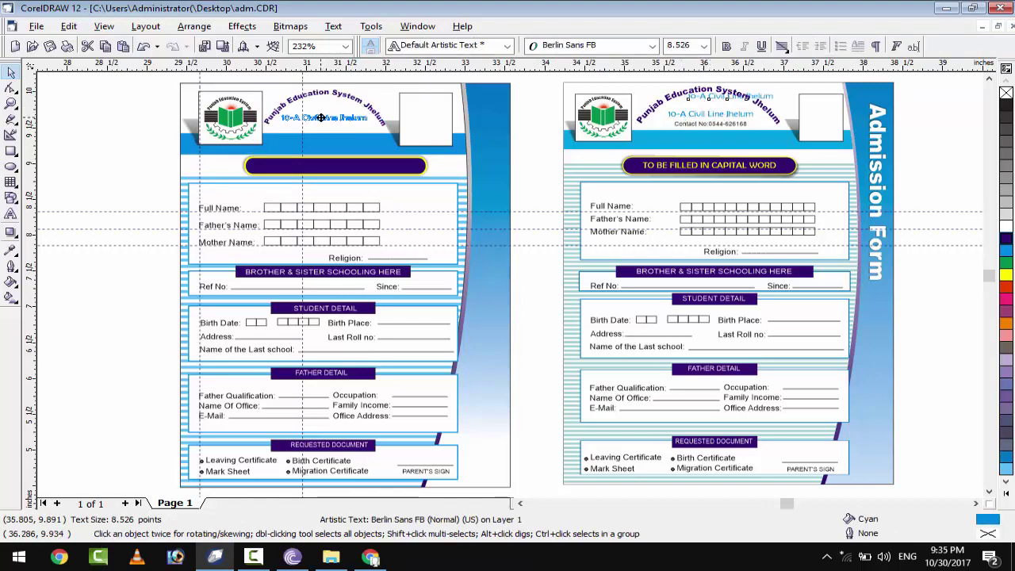
pyautogui.press('Escape')
pyautogui.click(695, 129)
pyautogui.moveTo(696, 128); pyautogui.dragTo(325, 127)
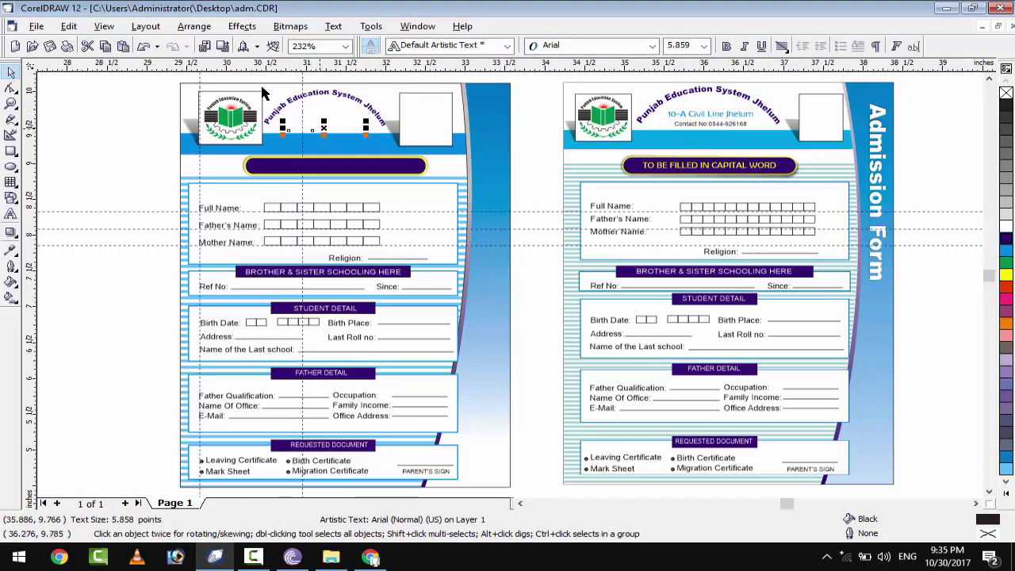
# Bring the header text objects to front and check the address and contact lines.
pyautogui.moveTo(255, 81); pyautogui.dragTo(389, 159)
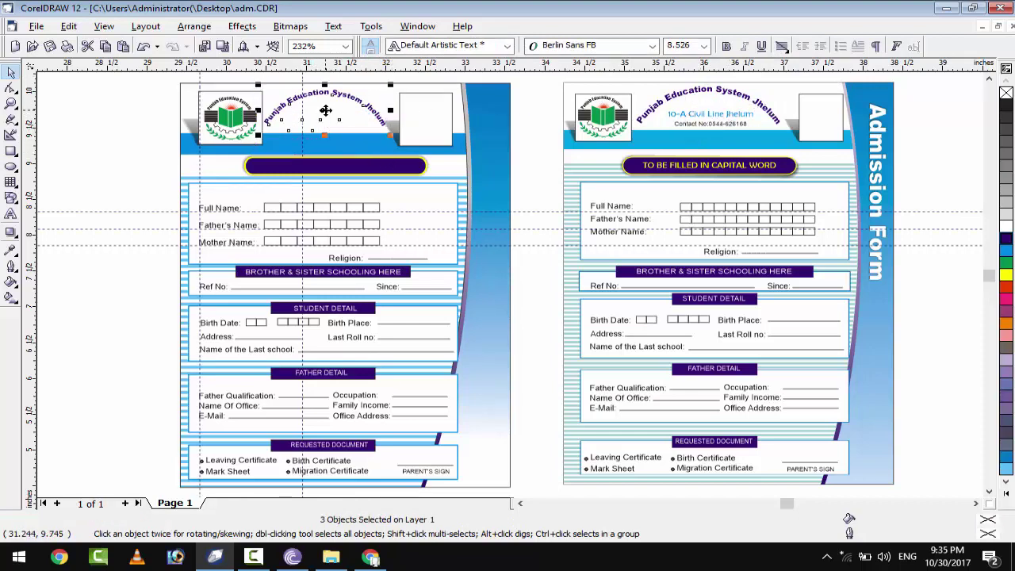
pyautogui.rightClick(325, 112)
pyautogui.click(148, 154)
pyautogui.scroll(2, 334, 109)
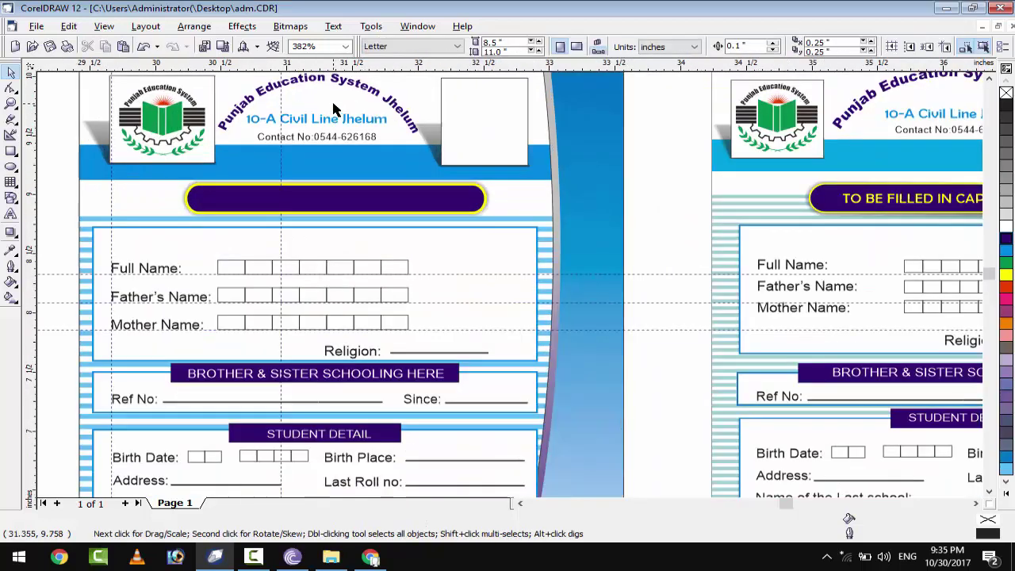
pyautogui.click(312, 138)
pyautogui.click(316, 119)
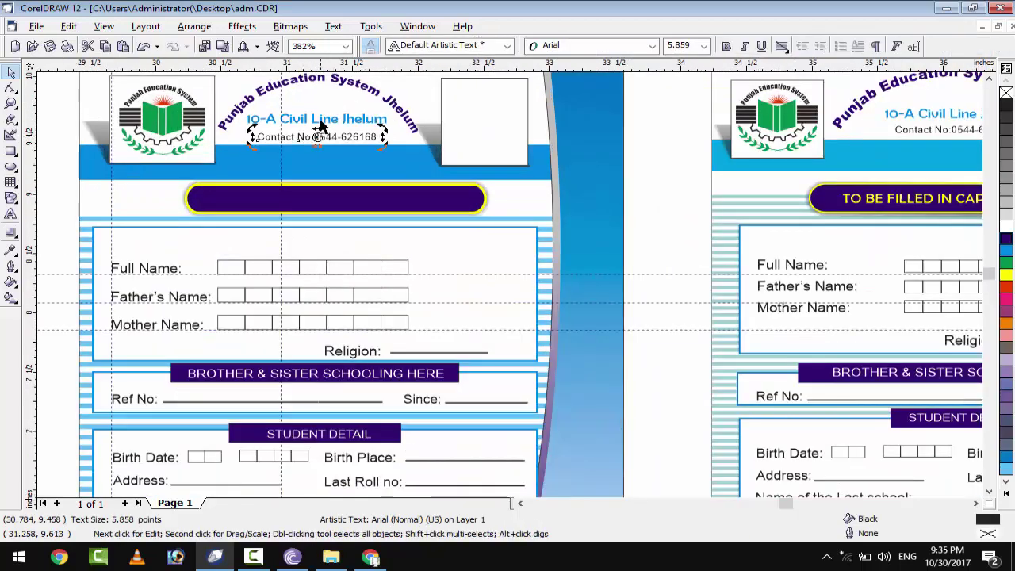
pyautogui.scroll(-2, 517, 220)
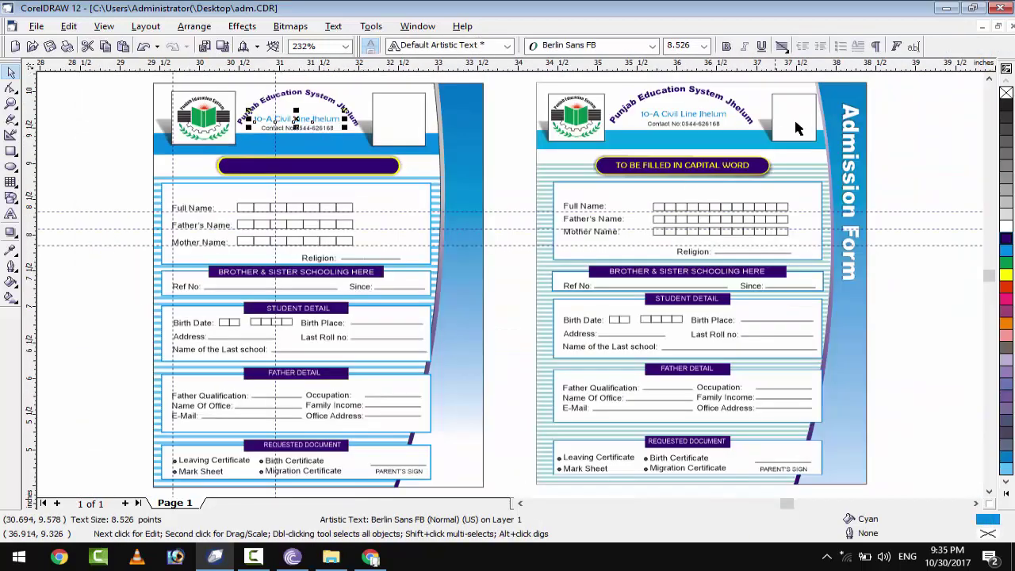
# Type 'Admission Form' as a new text object beside the right form.
pyautogui.click(11, 214)
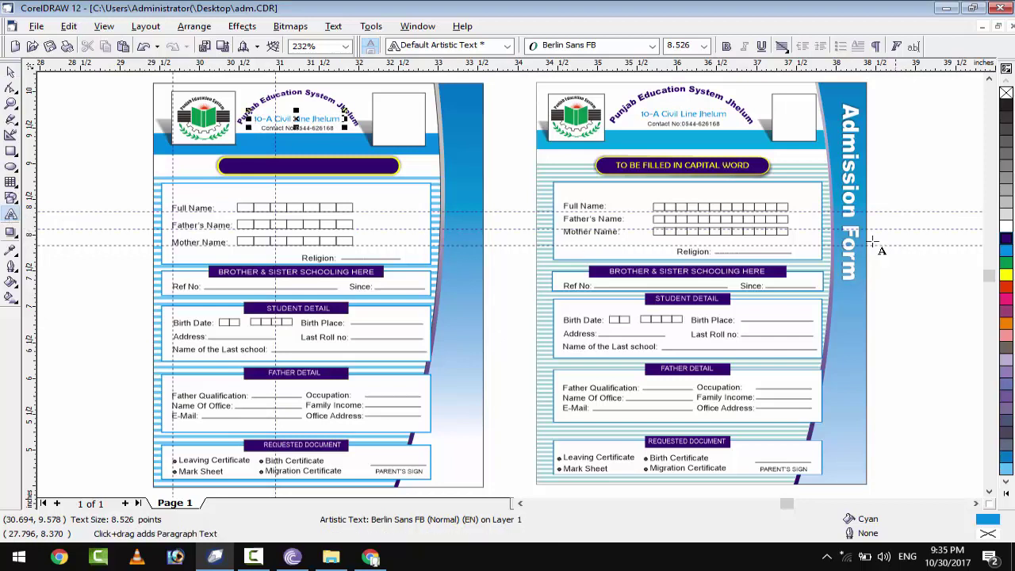
pyautogui.click(877, 303)
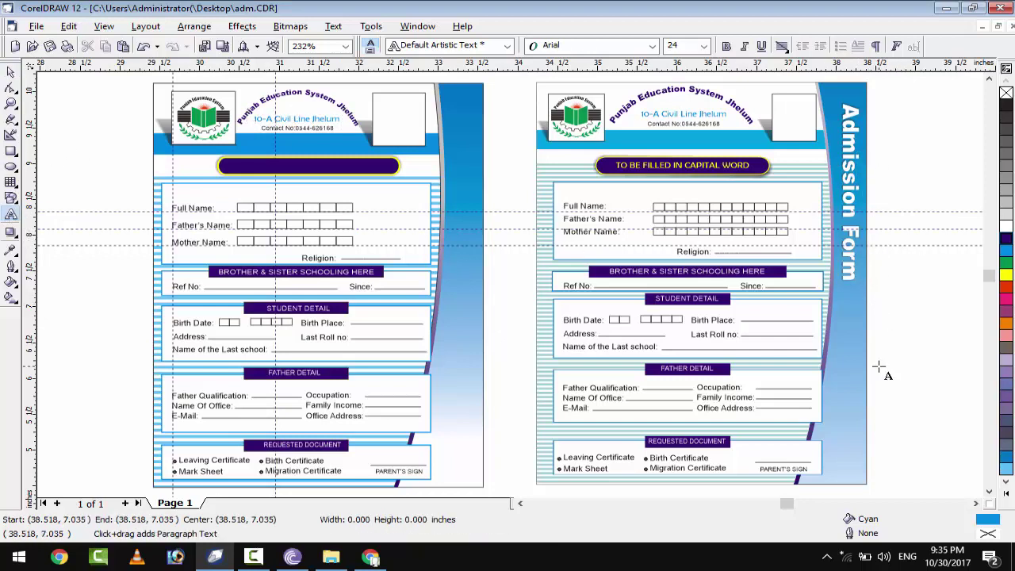
pyautogui.write('A')
pyautogui.write('n')
pyautogui.press('BackSpace')
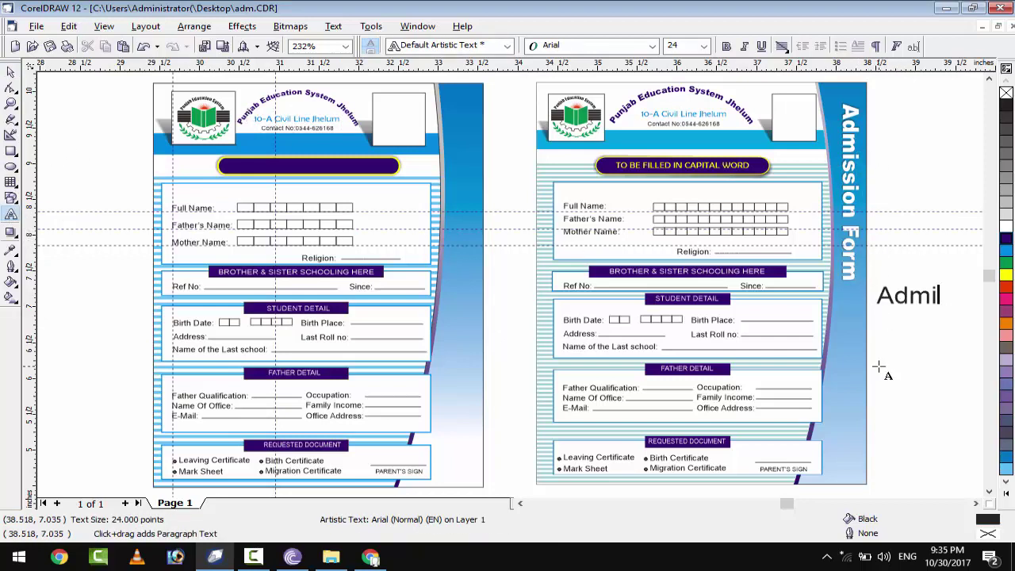
pyautogui.write('sion')
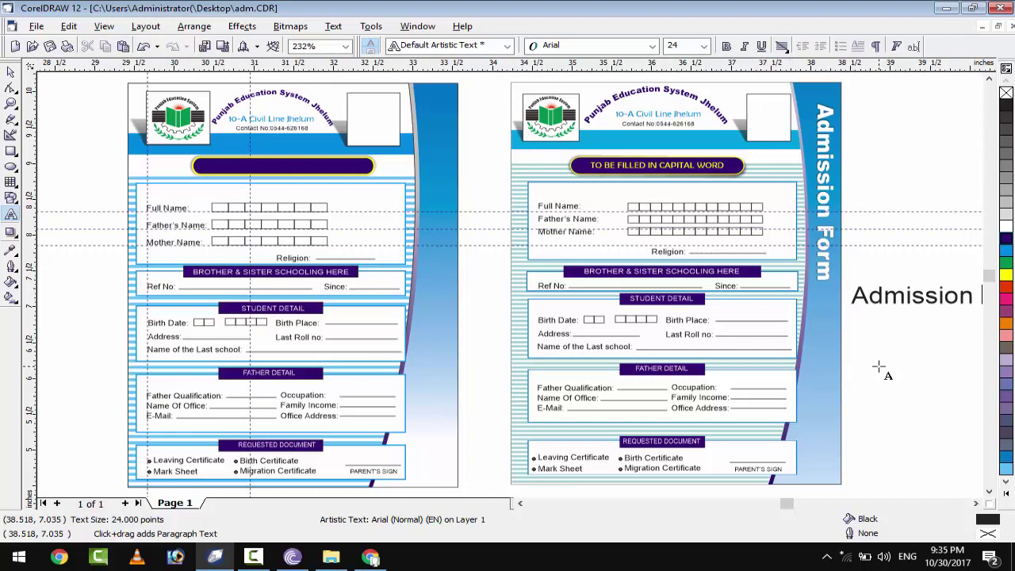
pyautogui.write(' Form')
# Set the title to Arial Black, move it closer, and convert it to curves.
pyautogui.hotkey('ctrl', 'a')
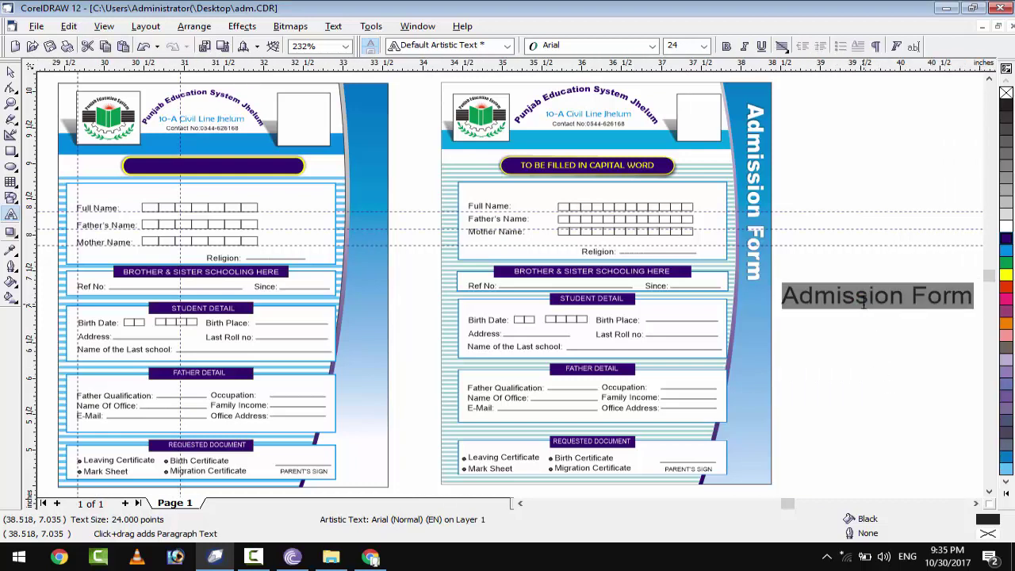
pyautogui.click(652, 45)
pyautogui.click(570, 87)
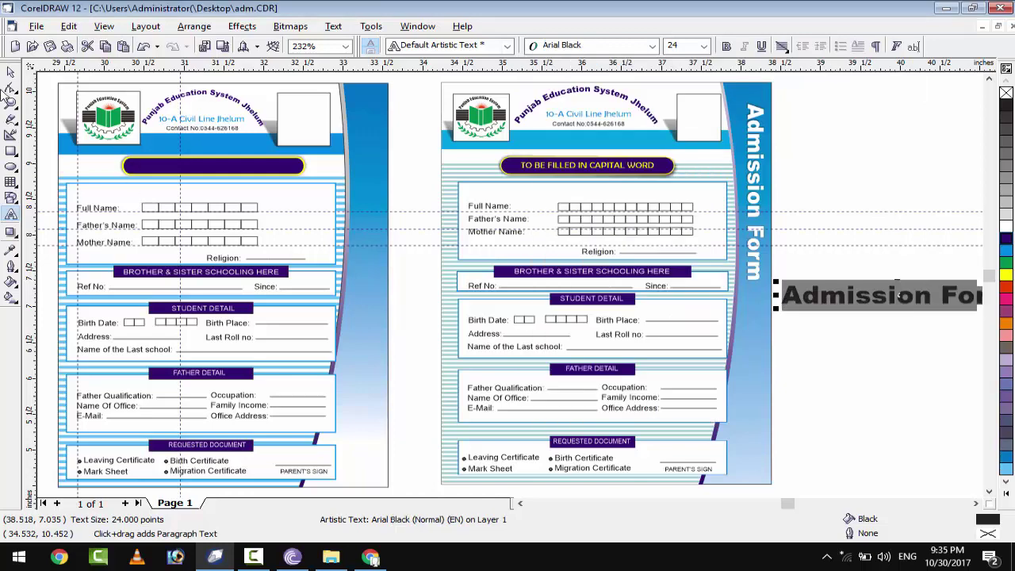
pyautogui.hotkey('ctrl', 'space')
pyautogui.moveTo(837, 284); pyautogui.dragTo(721, 287)
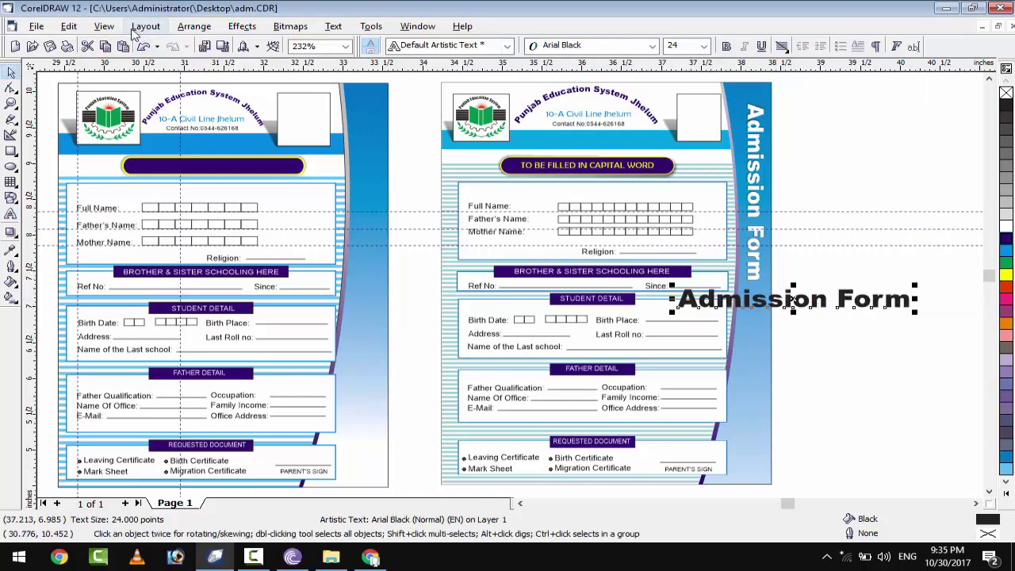
pyautogui.click(194, 26)
pyautogui.click(238, 237)
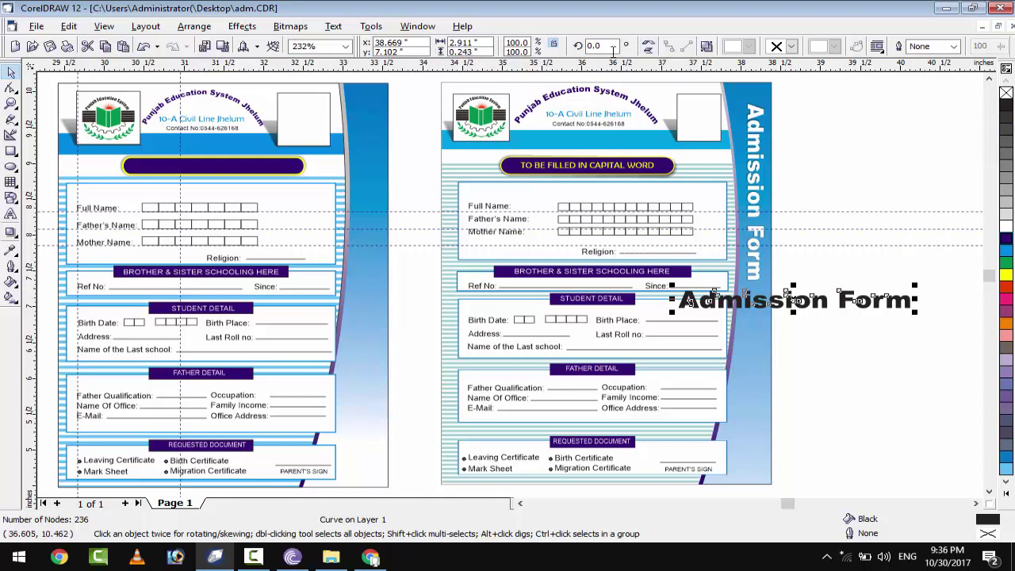
pyautogui.write('90')
# Rotate the title 270° onto the left form's blue strip and fill it white.
pyautogui.press('Return')
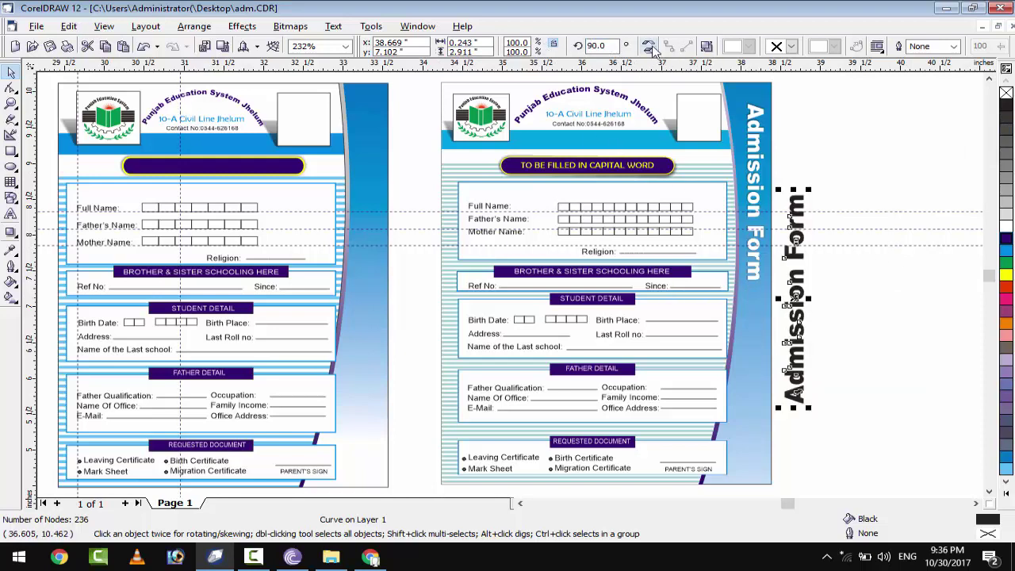
pyautogui.click(648, 46)
pyautogui.click(650, 48)
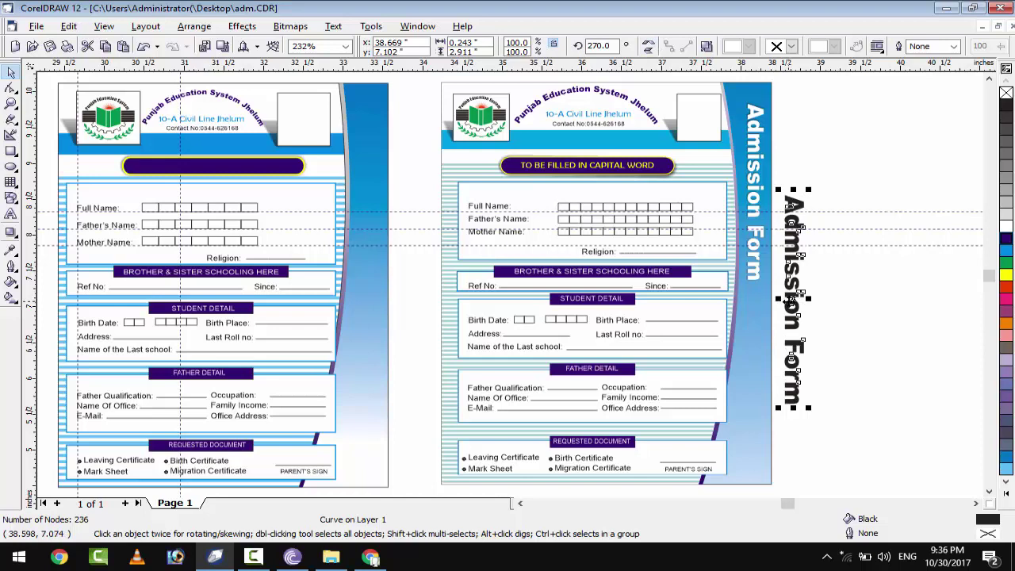
pyautogui.moveTo(791, 299); pyautogui.dragTo(369, 204)
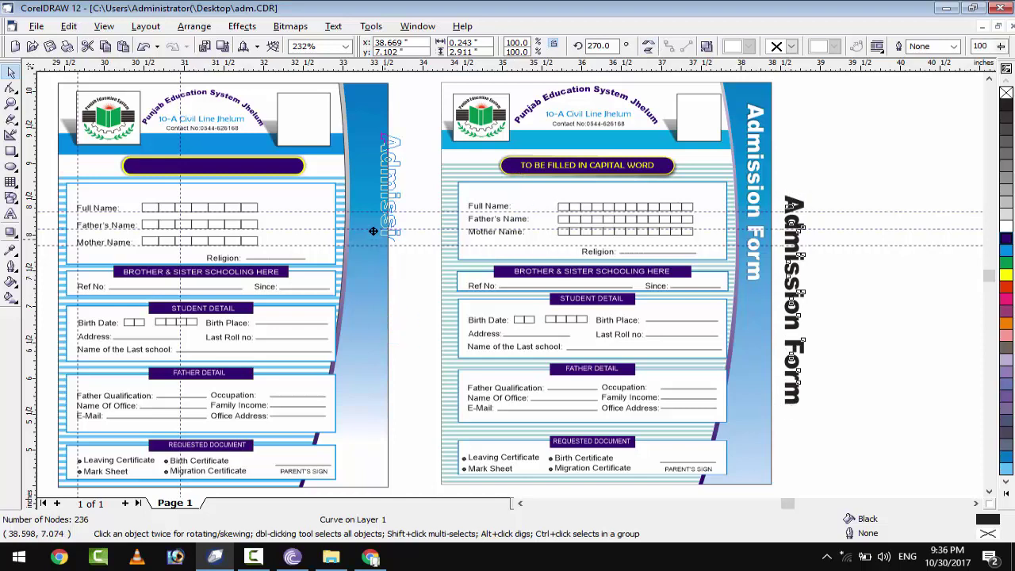
pyautogui.click(1005, 226)
# Give the vertical title a drop shadow offset down-right.
pyautogui.click(11, 231)
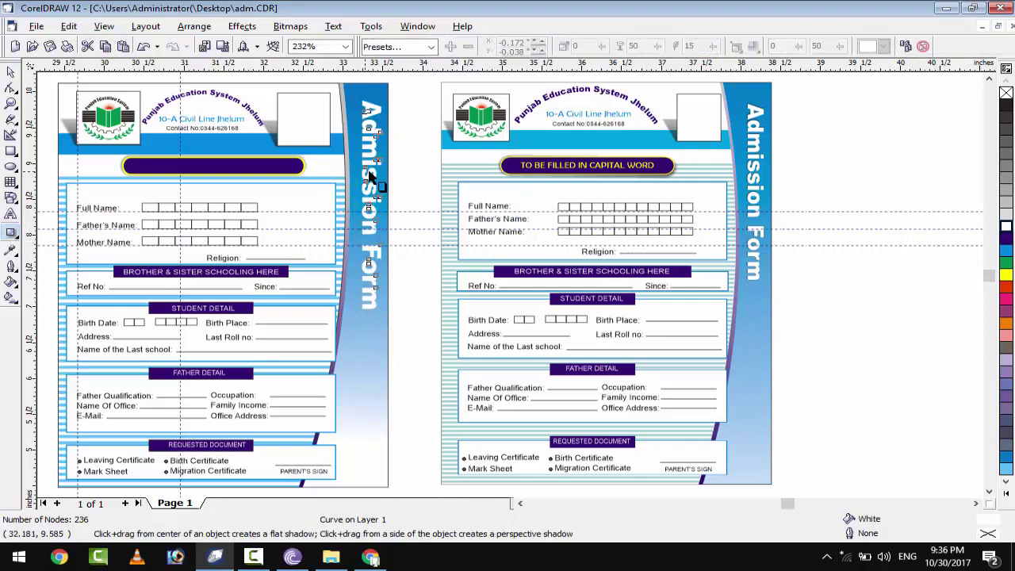
pyautogui.moveTo(370, 177); pyautogui.dragTo(390, 195)
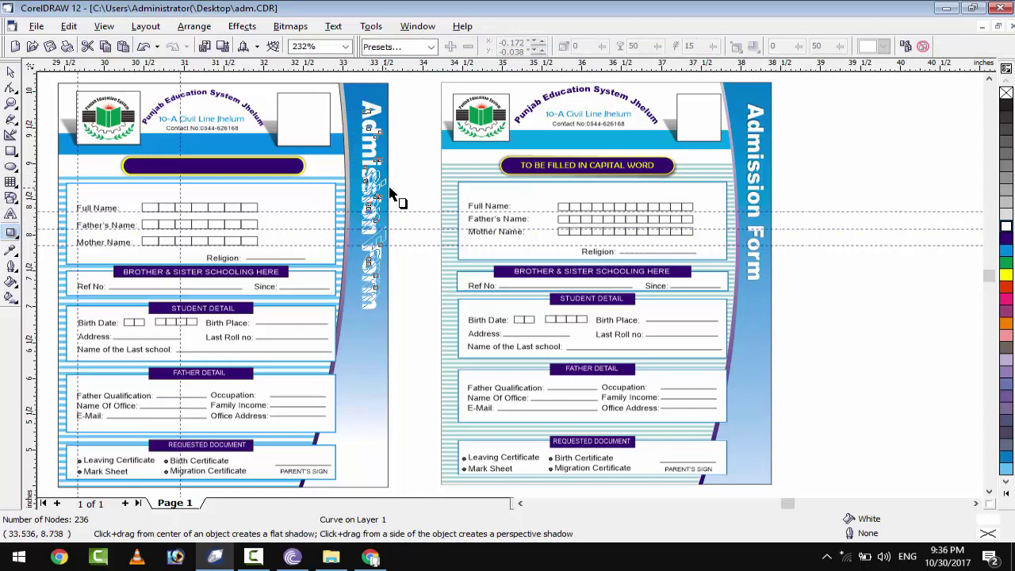
pyautogui.moveTo(391, 195); pyautogui.dragTo(381, 204)
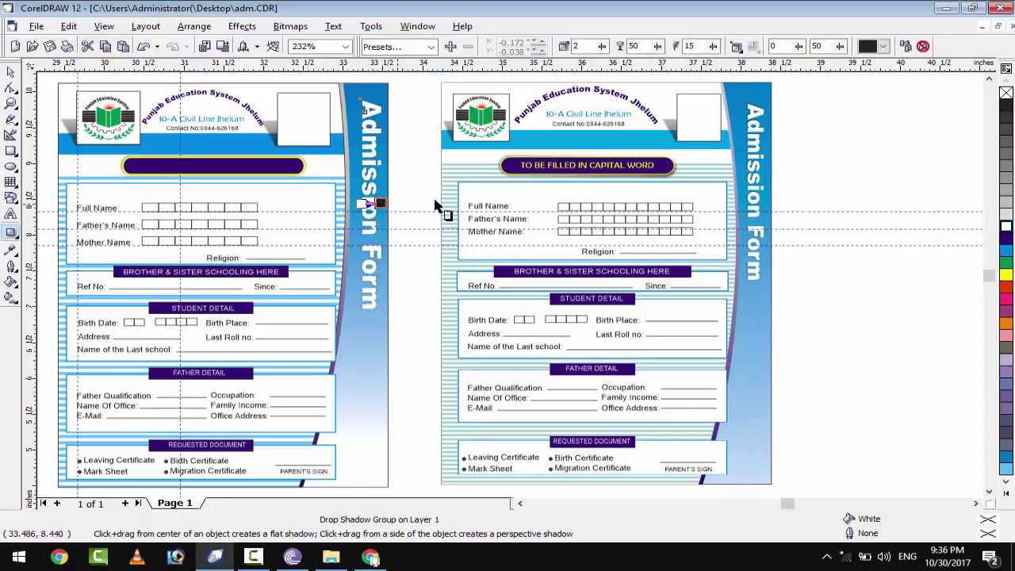
pyautogui.press('space')
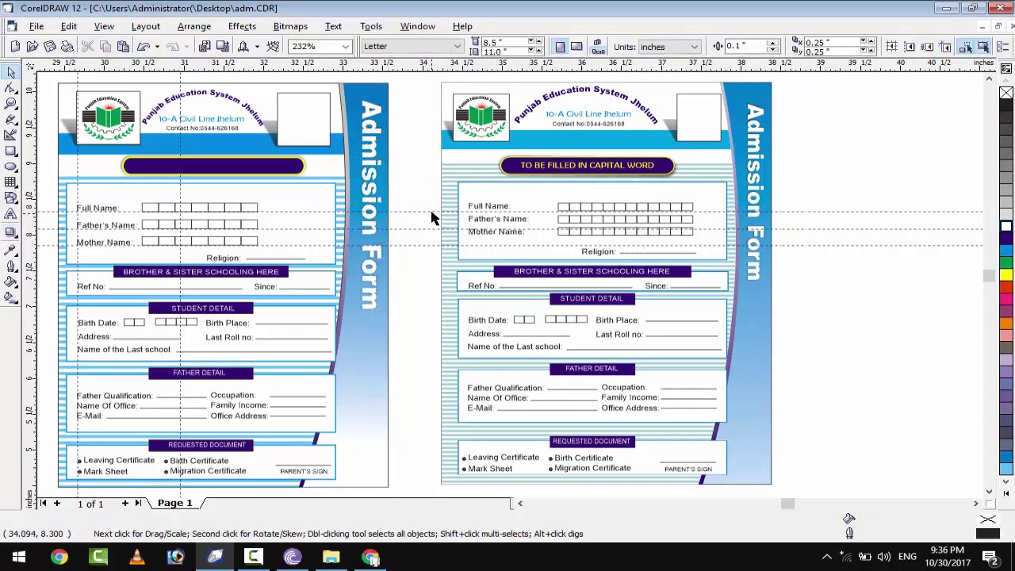
# Delete the horizontal and both vertical guidelines from the page.
pyautogui.moveTo(430, 211); pyautogui.dragTo(424, 228)
pyautogui.click(423, 245)
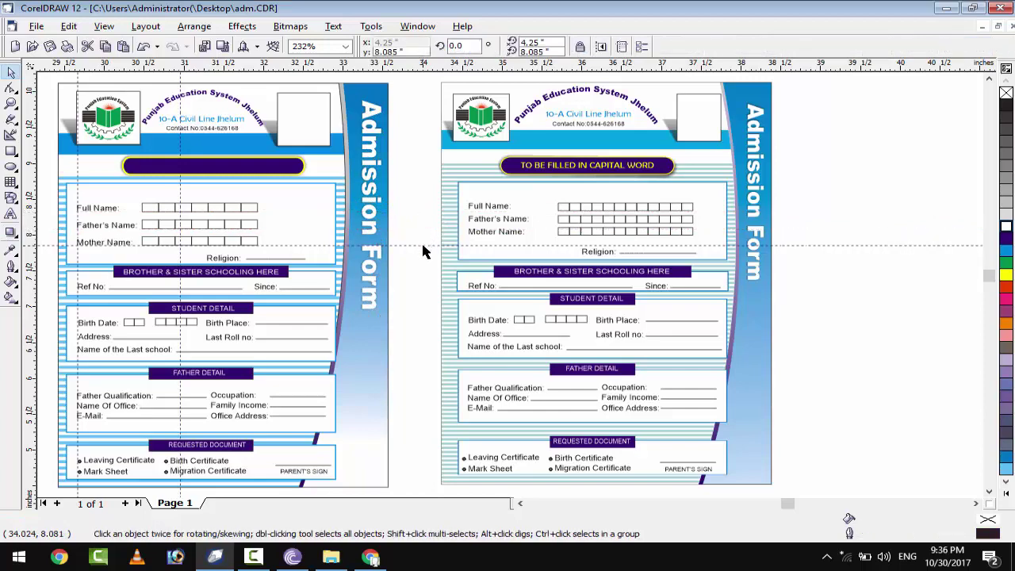
pyautogui.press('Delete')
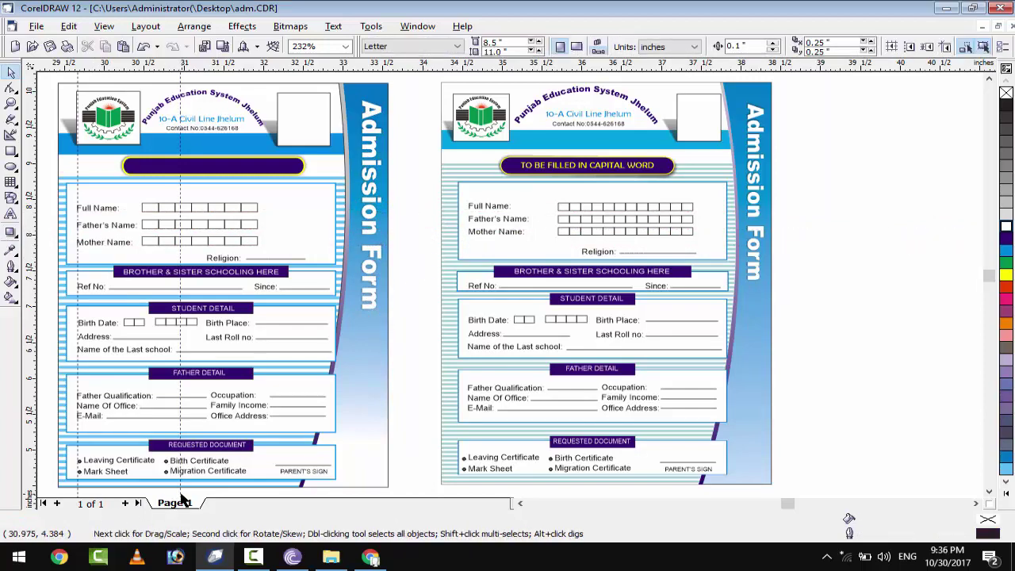
pyautogui.click(181, 493)
pyautogui.press('Delete')
pyautogui.click(78, 493)
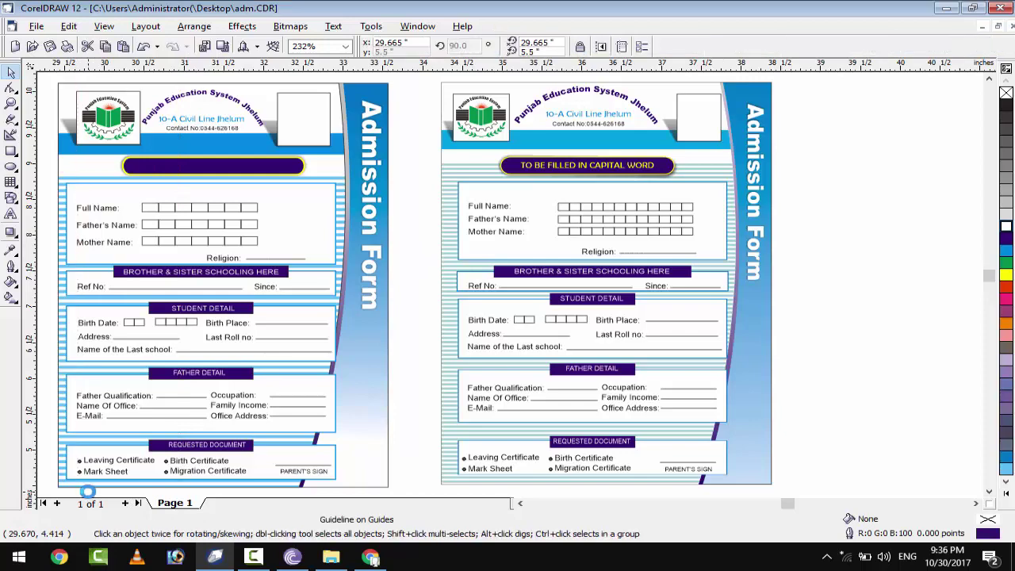
pyautogui.press('Delete')
# Copy the 'TO BE FILLED IN CAPITAL WORD' heading to the front and into the left form's yellow banner.
pyautogui.hscroll(-2, 95, 476)
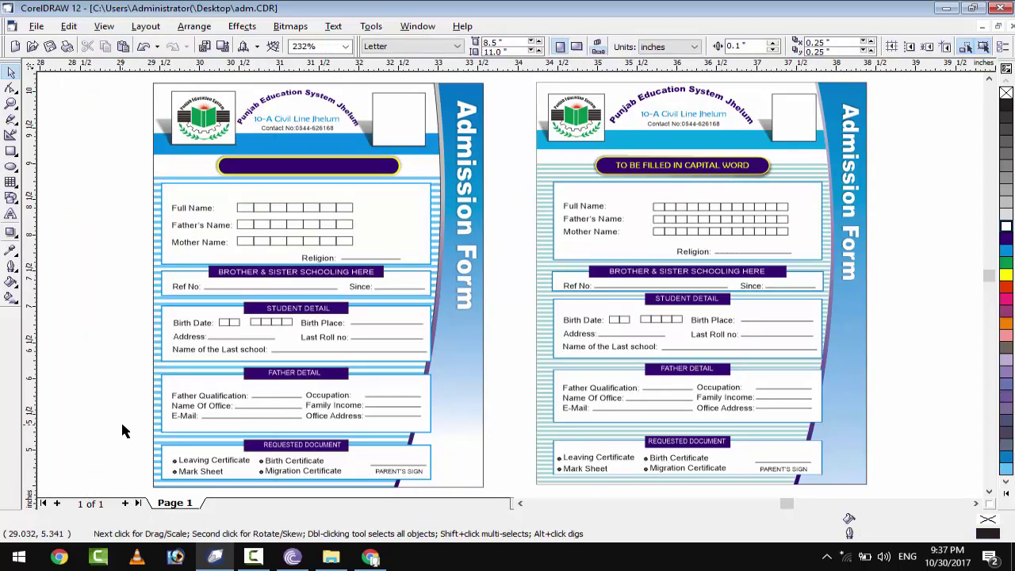
pyautogui.click(390, 137)
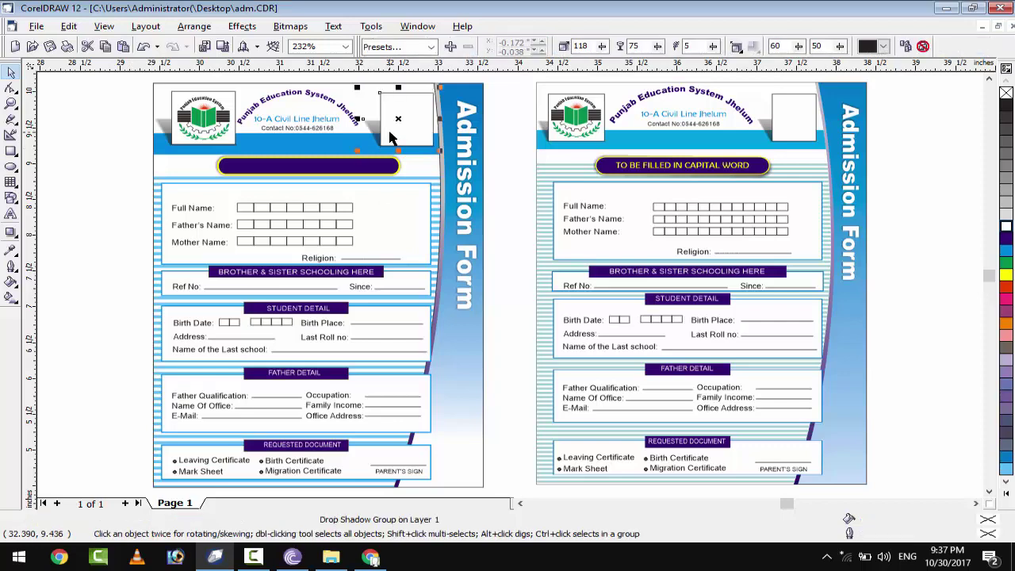
pyautogui.keyDown('shift'); pyautogui.click(181, 142); pyautogui.keyUp('shift')
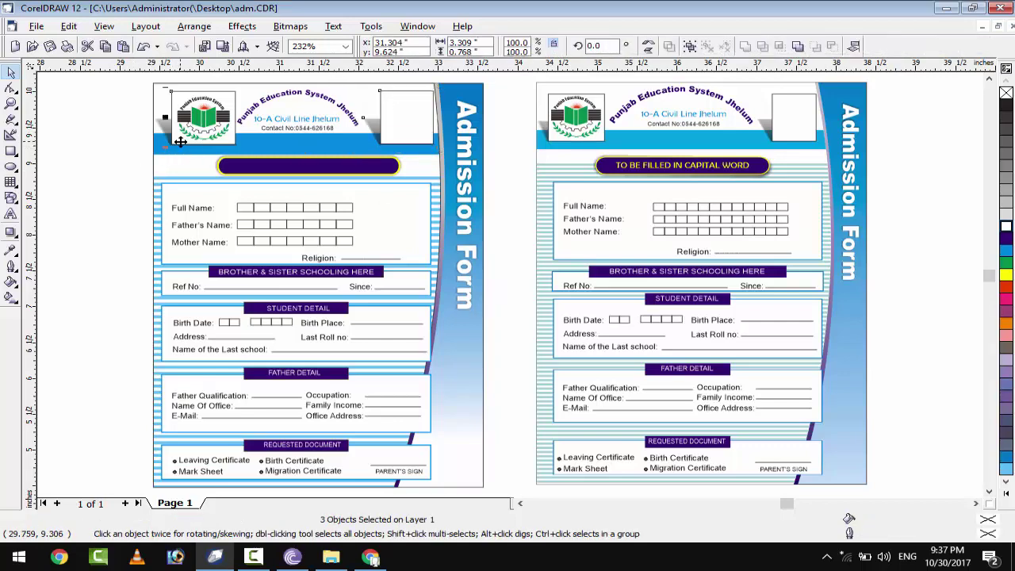
pyautogui.click(84, 181)
pyautogui.click(635, 173)
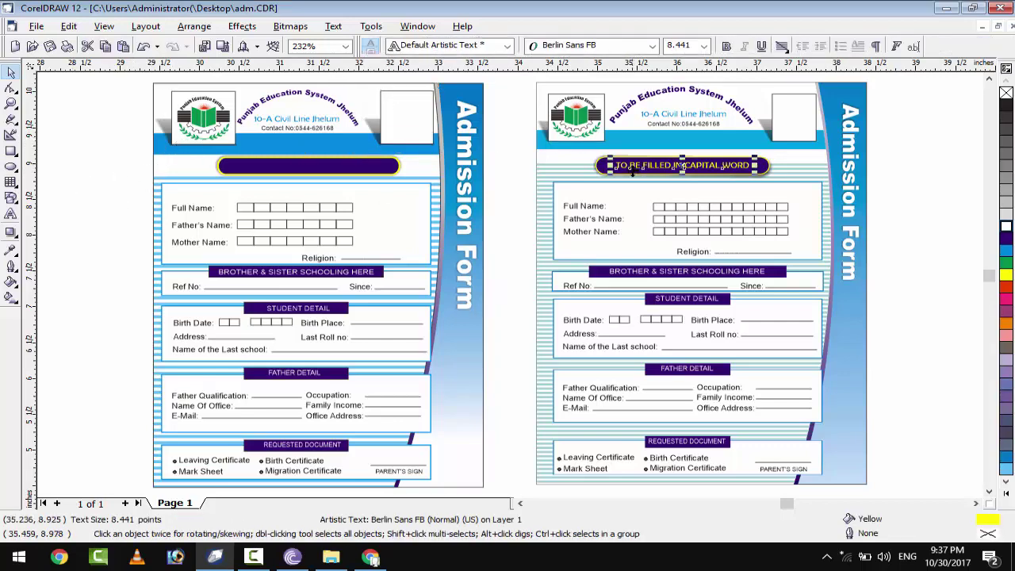
pyautogui.moveTo(633, 179); pyautogui.dragTo(648, 162)
pyautogui.rightClick(700, 150)
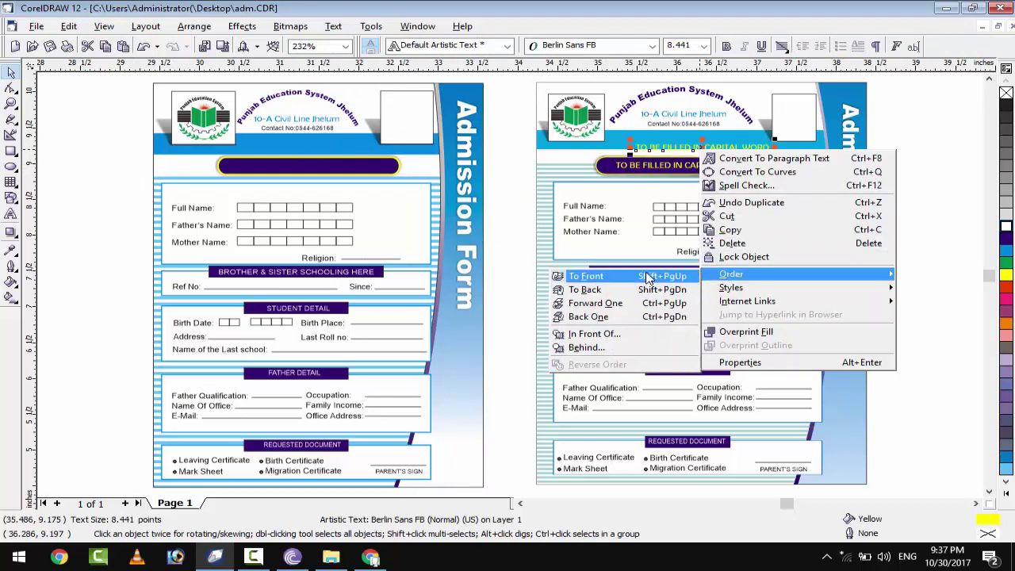
pyautogui.click(587, 274)
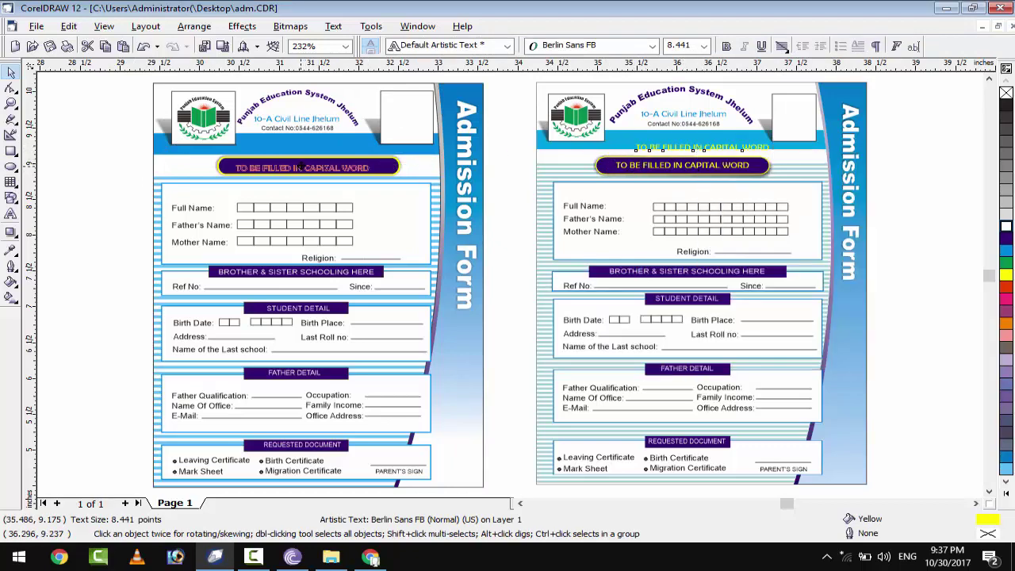
pyautogui.moveTo(329, 165); pyautogui.dragTo(279, 166)
pyautogui.click(123, 289)
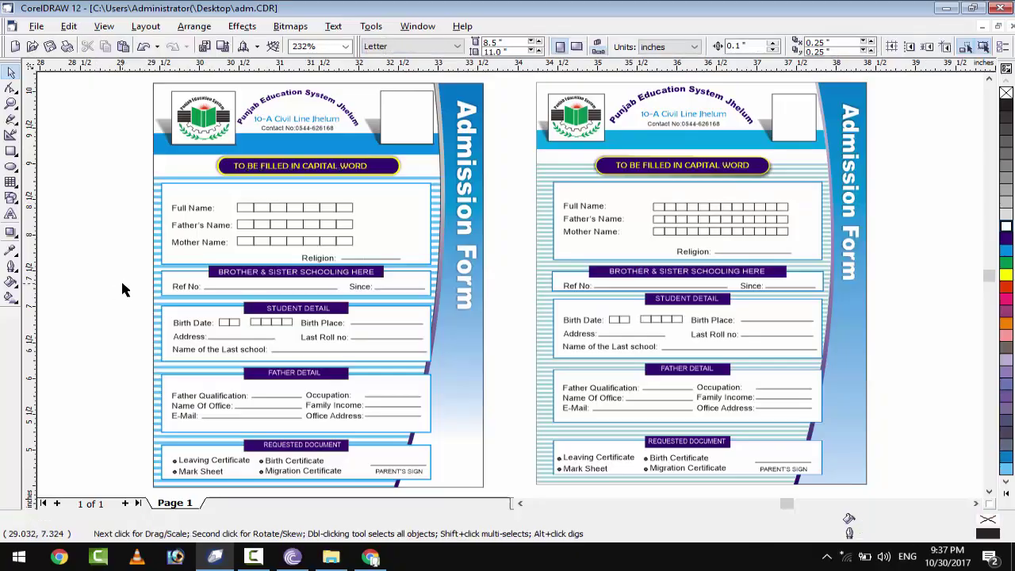